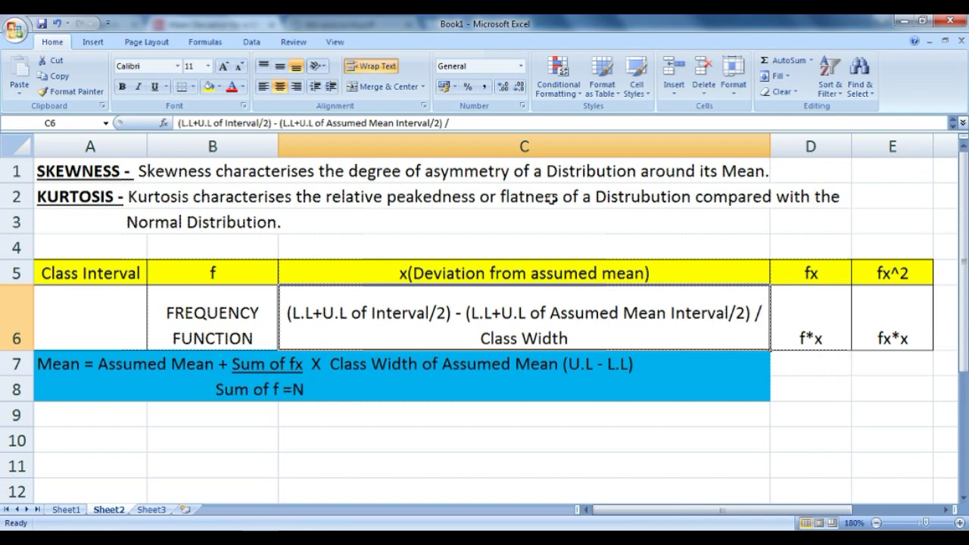
Step: Switch to Sheet1, which holds the volatile and fixed data tables
{"action": "left_click", "coordinate": [65, 511]}
{"action": "left_click", "coordinate": [144, 353]}
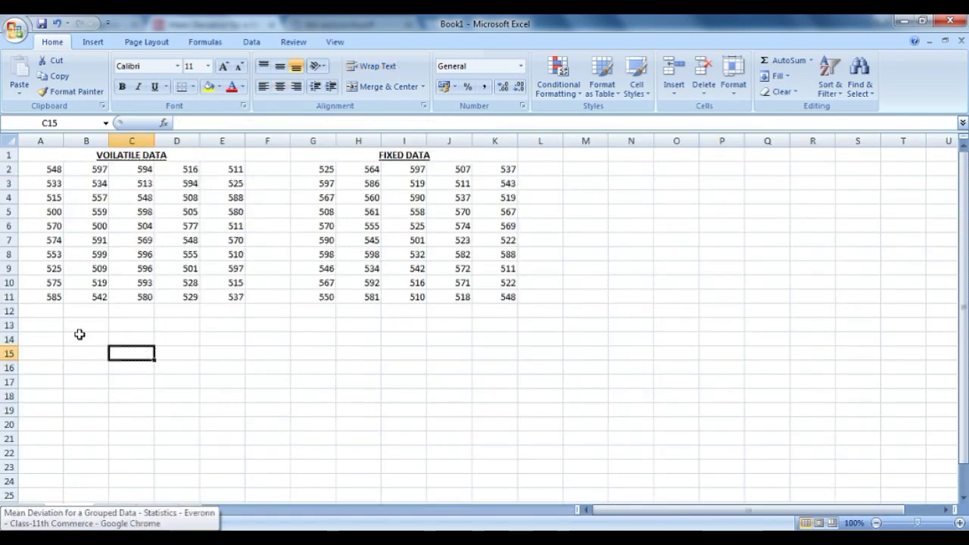
{"action": "left_click", "coordinate": [55, 358]}
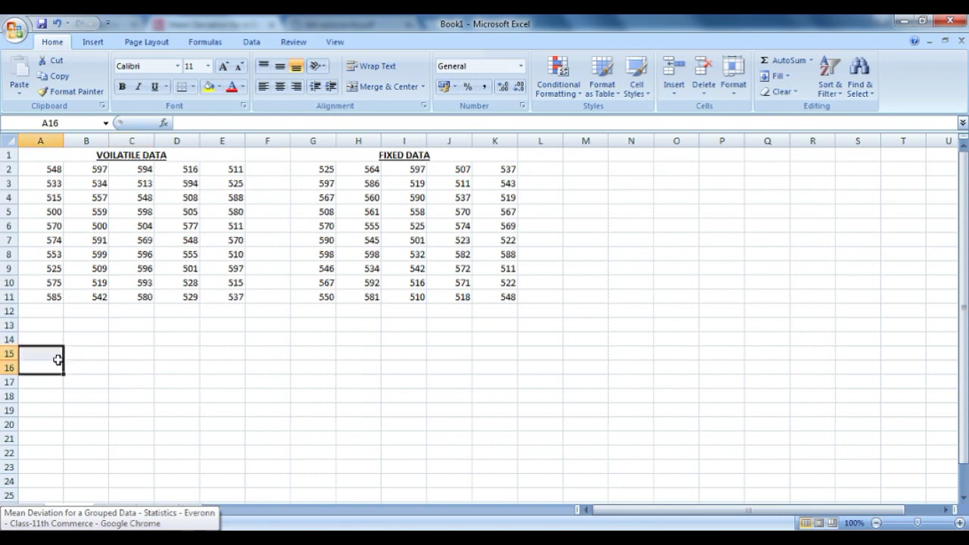
{"action": "type", "text": "c"}
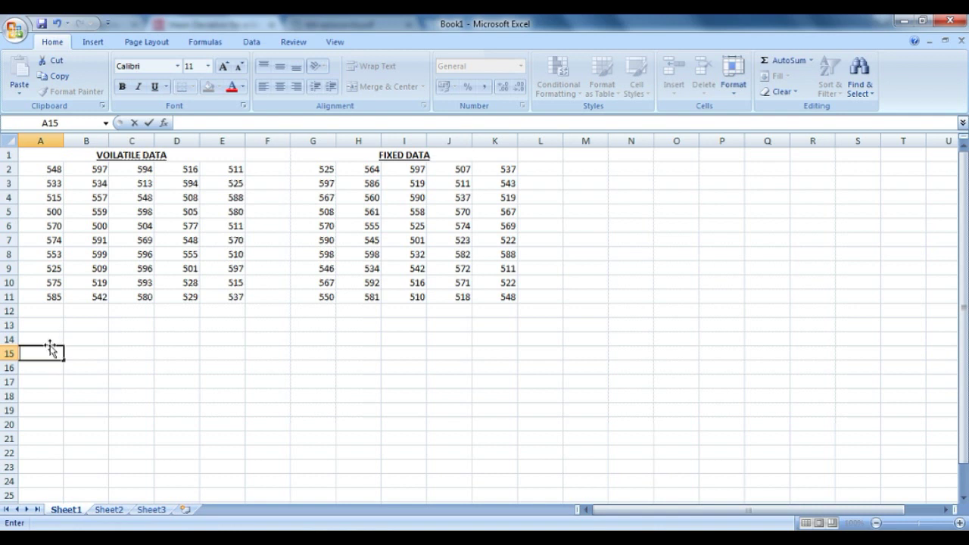
{"action": "left_click", "coordinate": [166, 349]}
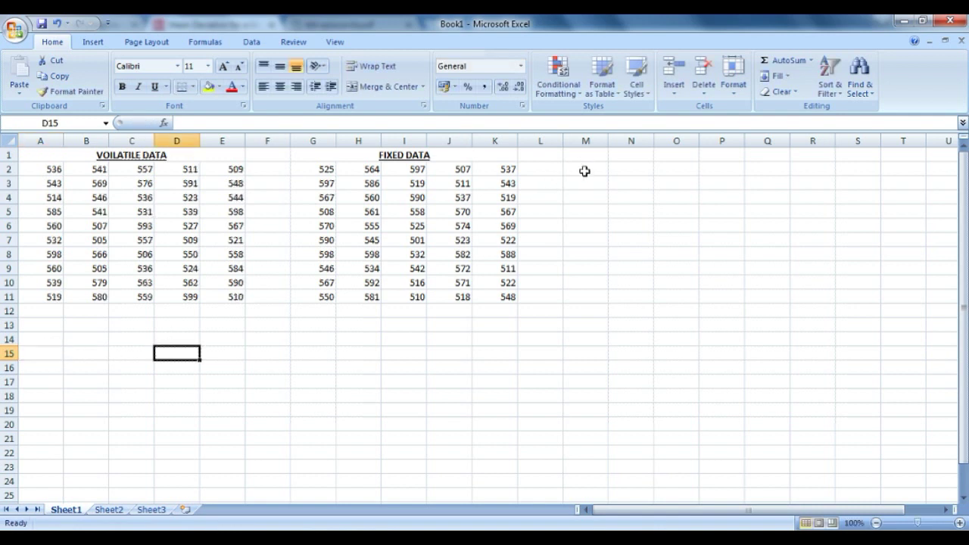
Step: Merge and centre cells M2 to O2, and narrow column N to a slim separator column
{"action": "left_click_drag", "start_coordinate": [583, 171], "coordinate": [666, 170]}
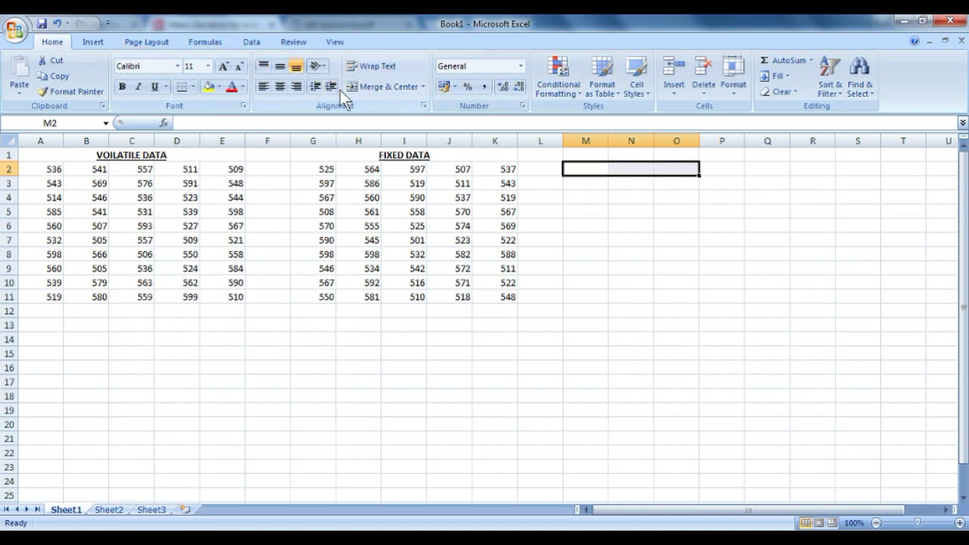
{"action": "left_click", "coordinate": [359, 89]}
{"action": "left_click_drag", "start_coordinate": [654, 144], "coordinate": [624, 148]}
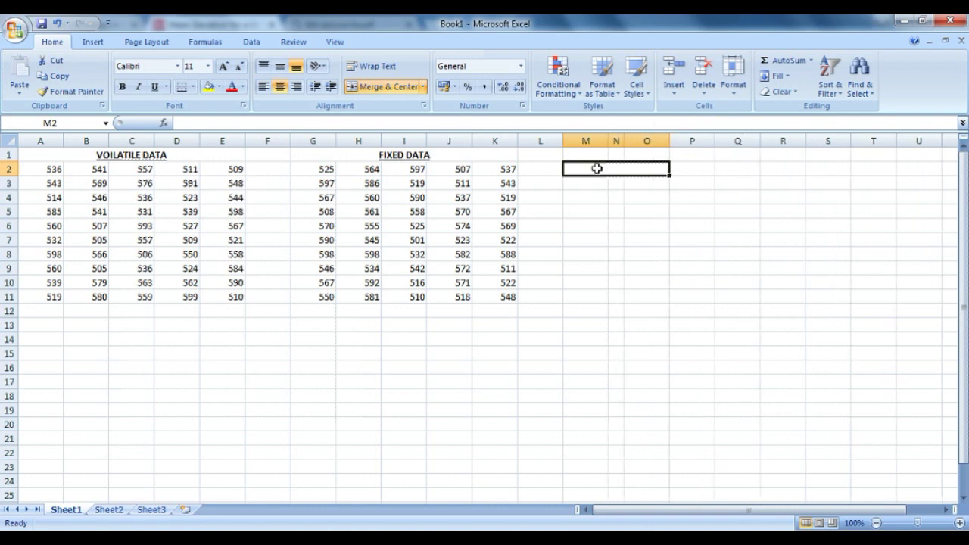
Step: Enter the heading "Class Interval" in the merged cell M2
{"action": "type", "text": "Co"}
{"action": "key", "text": "BackSpace"}
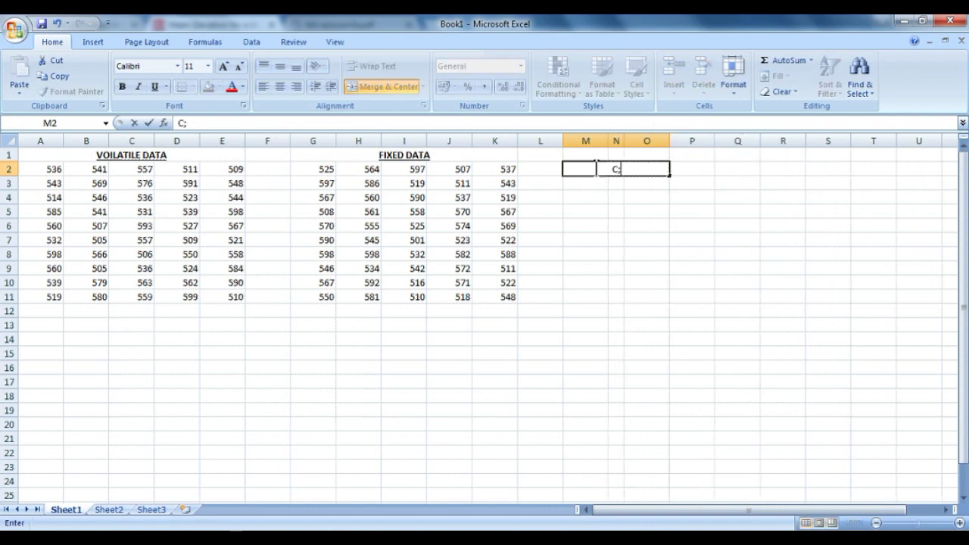
{"action": "type", "text": "lass Interval"}
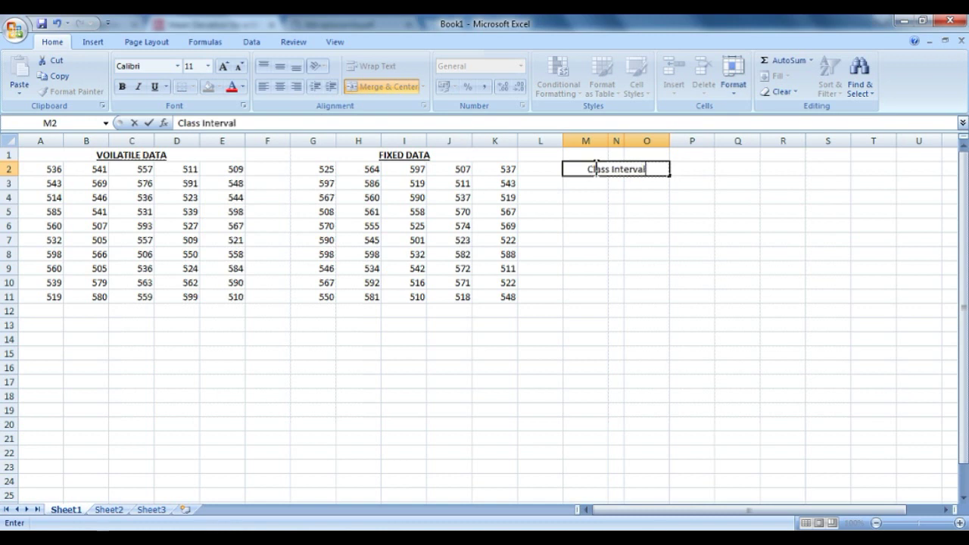
{"action": "key", "text": "Return"}
Step: Enter a hyphen separator in each cell from N3 to N7
{"action": "key", "text": "Right"}
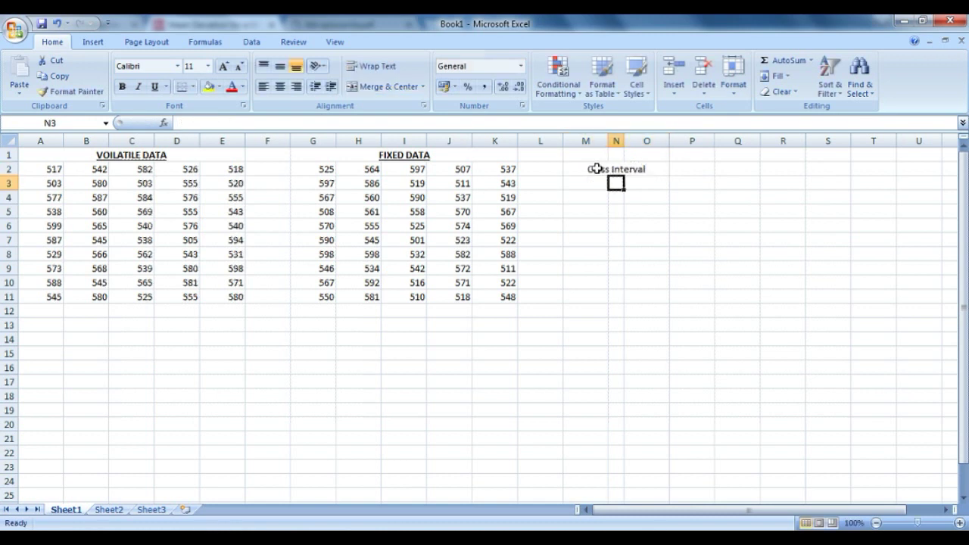
{"action": "type", "text": "-"}
{"action": "key", "text": "Return"}
{"action": "type", "text": "-"}
{"action": "key", "text": "Return"}
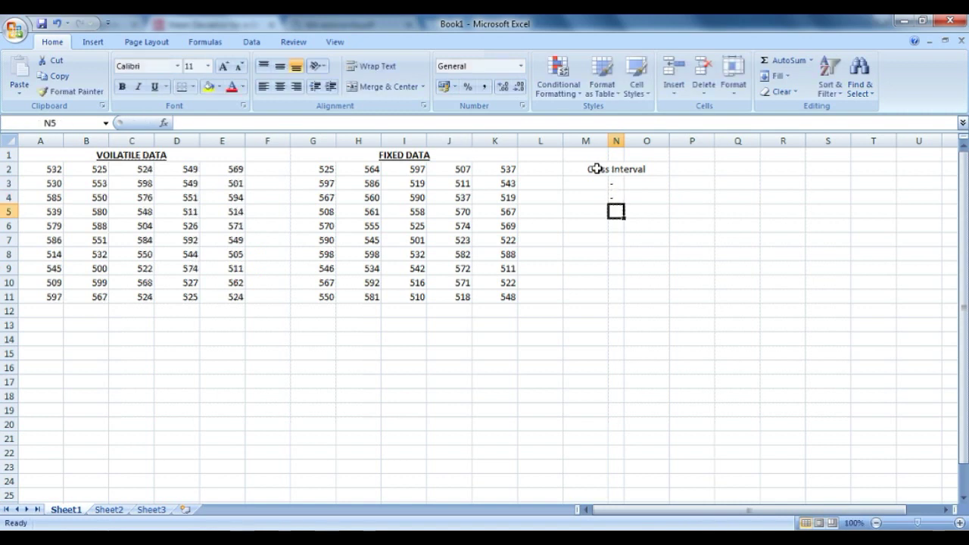
{"action": "type", "text": "-"}
{"action": "key", "text": "Return"}
{"action": "type", "text": "-"}
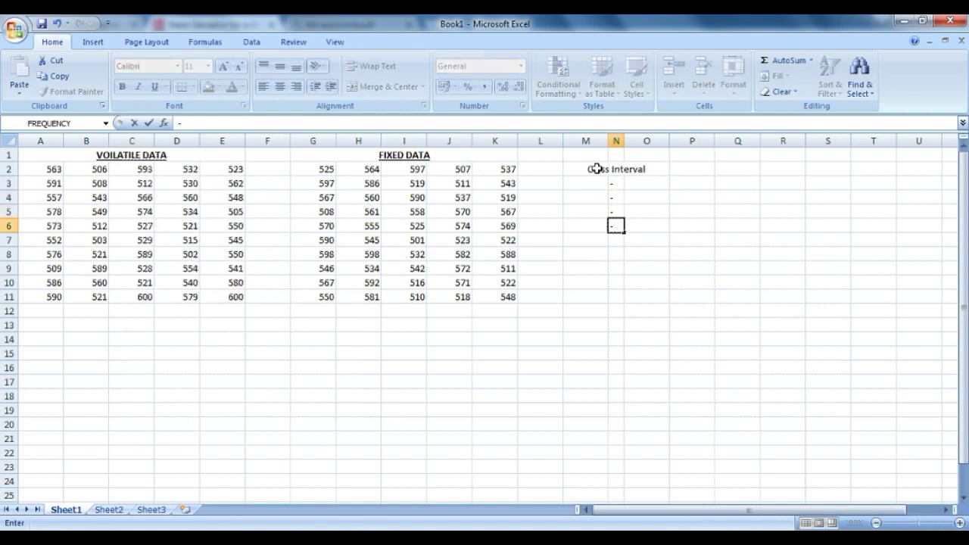
{"action": "key", "text": "Return"}
{"action": "type", "text": "-"}
{"action": "key", "text": "Up"}
{"action": "key", "text": "Up"}
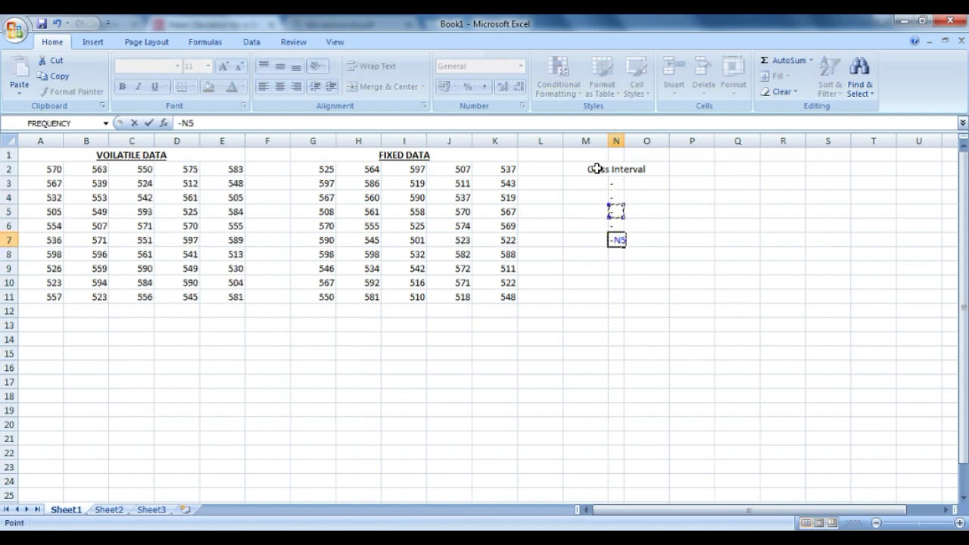
{"action": "key", "text": "Down"}
{"action": "key", "text": "Down"}
{"action": "key", "text": "BackSpace"}
{"action": "key", "text": "BackSpace"}
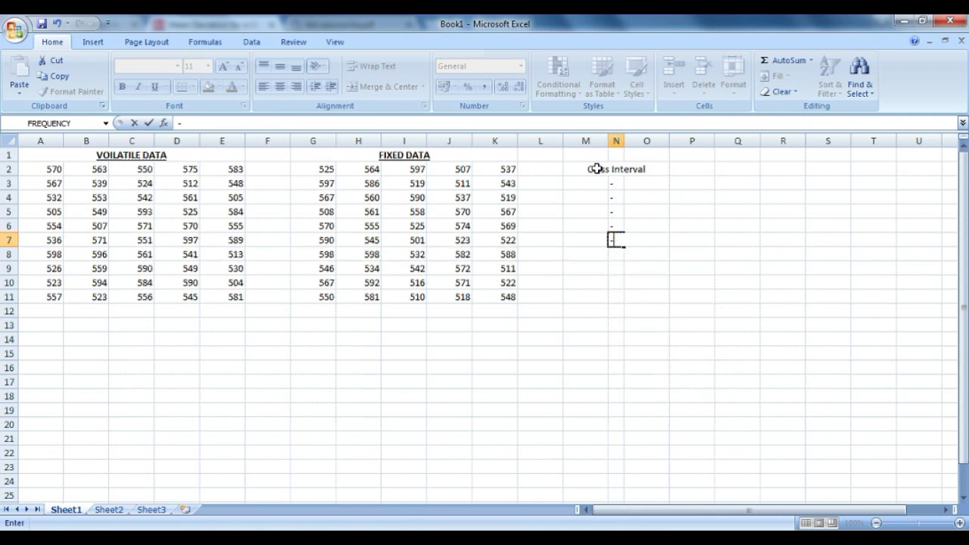
{"action": "key", "text": "Return"}
Step: Enter the first class interval with lower limit 500 in M3 and upper limit 520 in O3
{"action": "key", "text": "Up"}
{"action": "key", "text": "Up"}
{"action": "key", "text": "Up"}
{"action": "key", "text": "Up"}
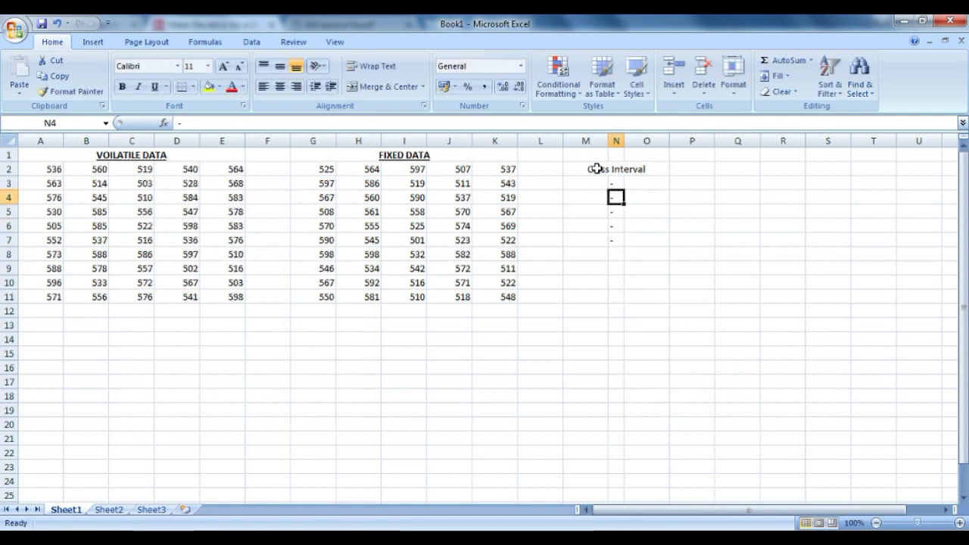
{"action": "key", "text": "Up"}
{"action": "key", "text": "Left"}
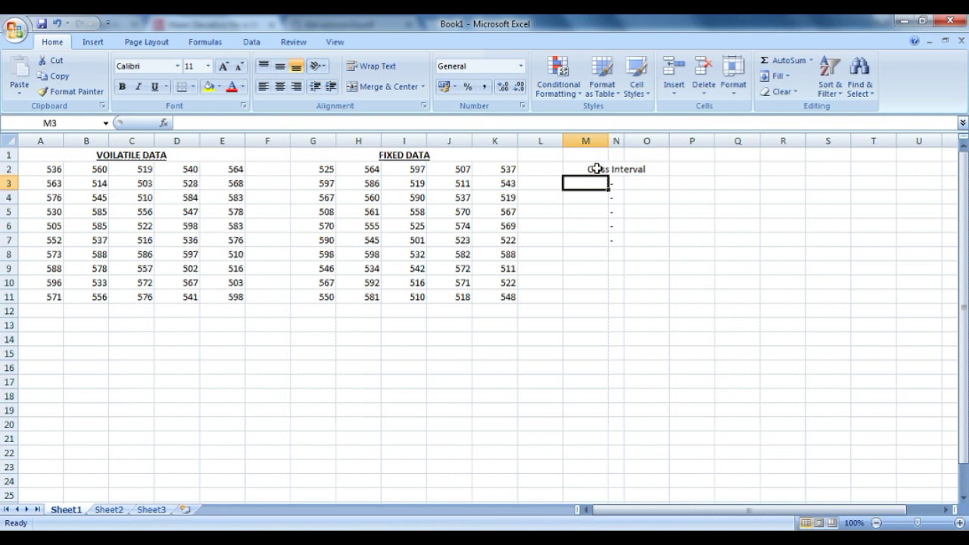
{"action": "type", "text": "500"}
{"action": "key", "text": "Tab"}
{"action": "key", "text": "Tab"}
{"action": "type", "text": "520"}
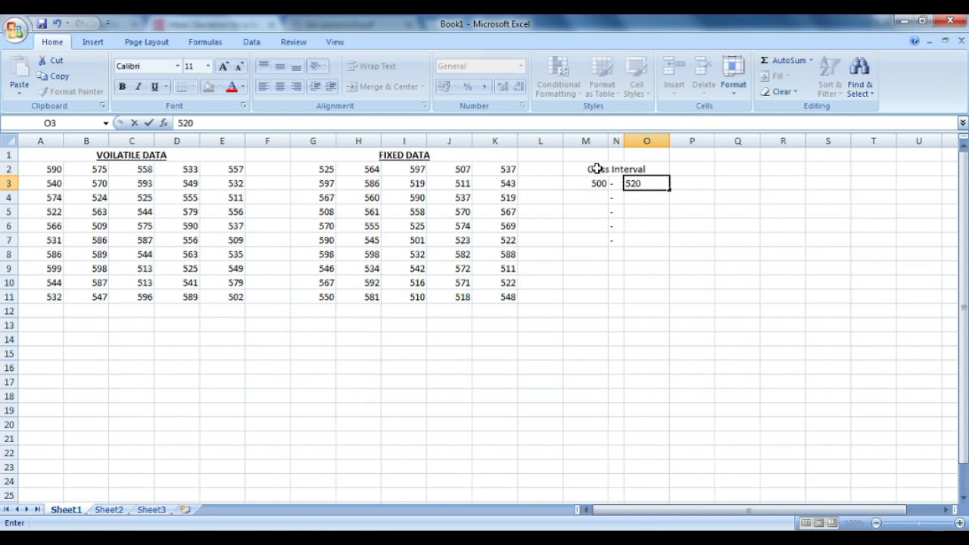
{"action": "key", "text": "Return"}
Step: Enter the second class interval with lower limit 520 in M4 and upper limit 540 in O4
{"action": "key", "text": "Left"}
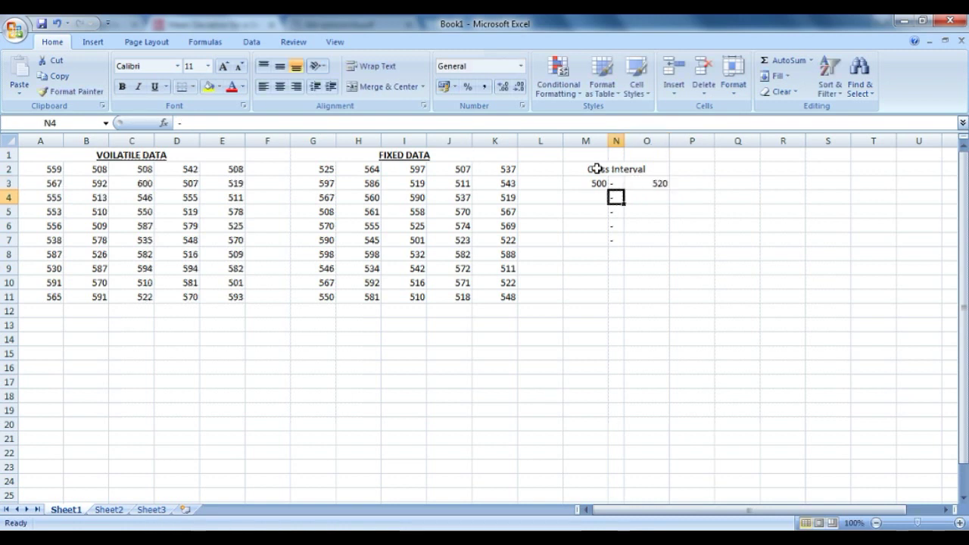
{"action": "key", "text": "Left"}
{"action": "type", "text": "520"}
{"action": "key", "text": "Tab"}
{"action": "key", "text": "Tab"}
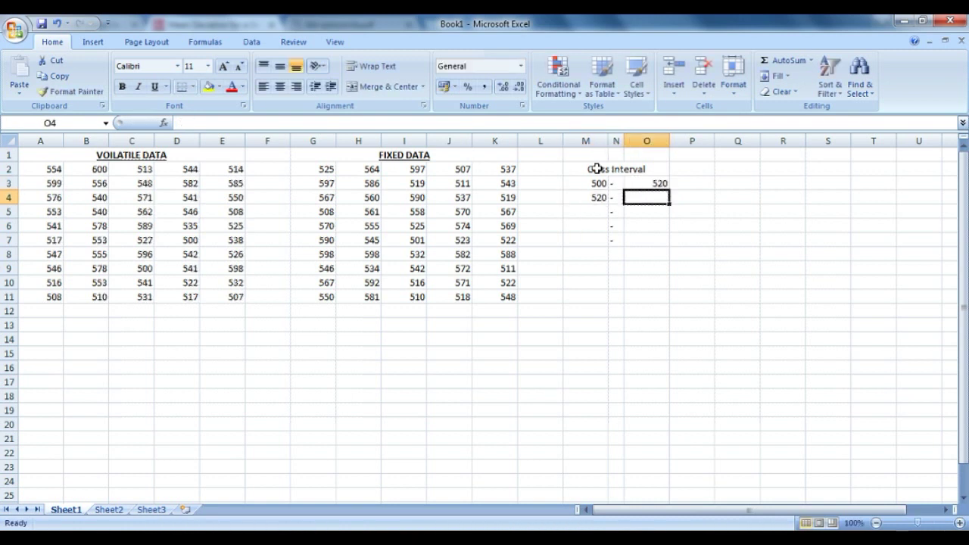
{"action": "type", "text": "540"}
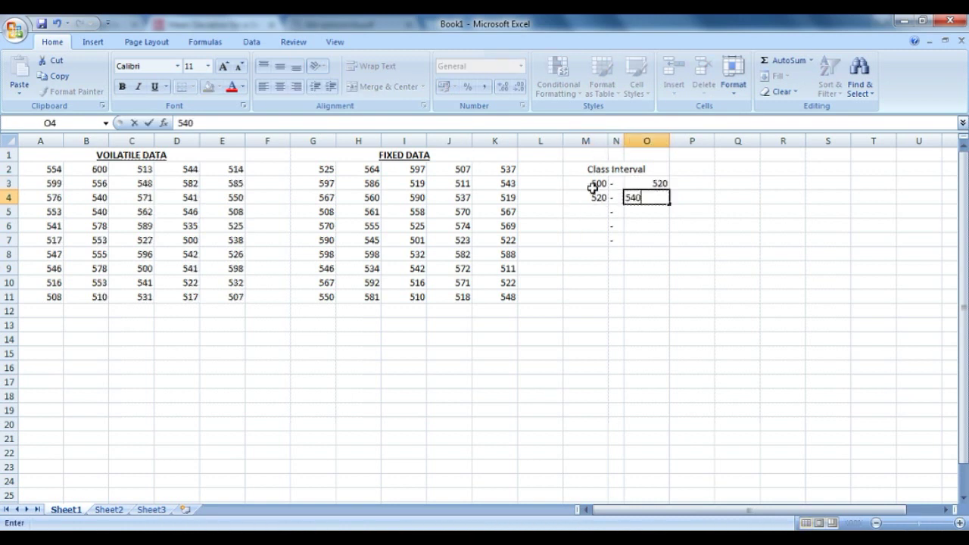
Step: Extend the lower and upper limit series down to row 7, ending with the interval 580 to 600
{"action": "left_click_drag", "start_coordinate": [598, 183], "coordinate": [602, 244]}
{"action": "left_click_drag", "start_coordinate": [659, 183], "coordinate": [656, 245]}
{"action": "left_click", "coordinate": [671, 223]}
{"action": "left_click", "coordinate": [613, 170]}
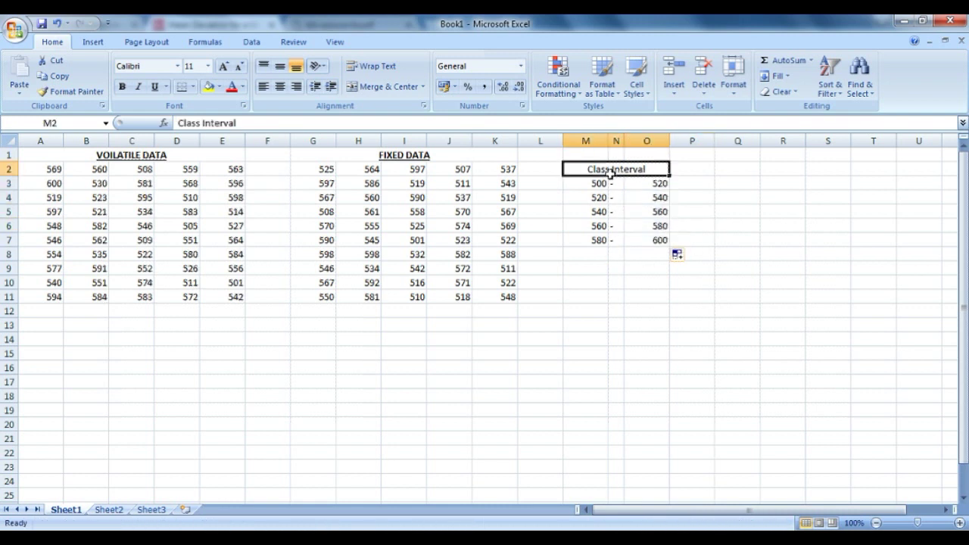
Step: Enter the column headings f, x, fx and fx^2 in cells P2 to S2
{"action": "left_click", "coordinate": [683, 172]}
{"action": "type", "text": "f"}
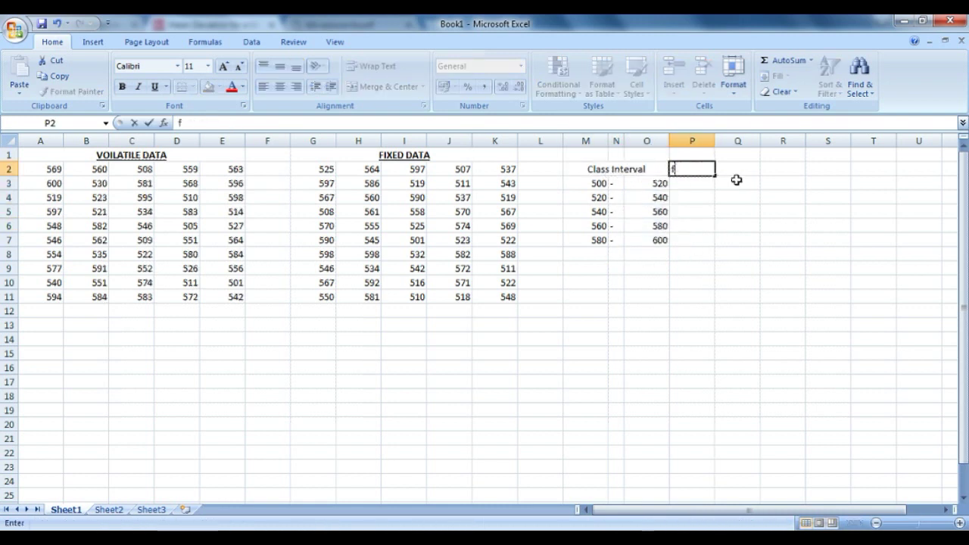
{"action": "left_click", "coordinate": [734, 168]}
{"action": "type", "text": "x"}
{"action": "left_click", "coordinate": [783, 169]}
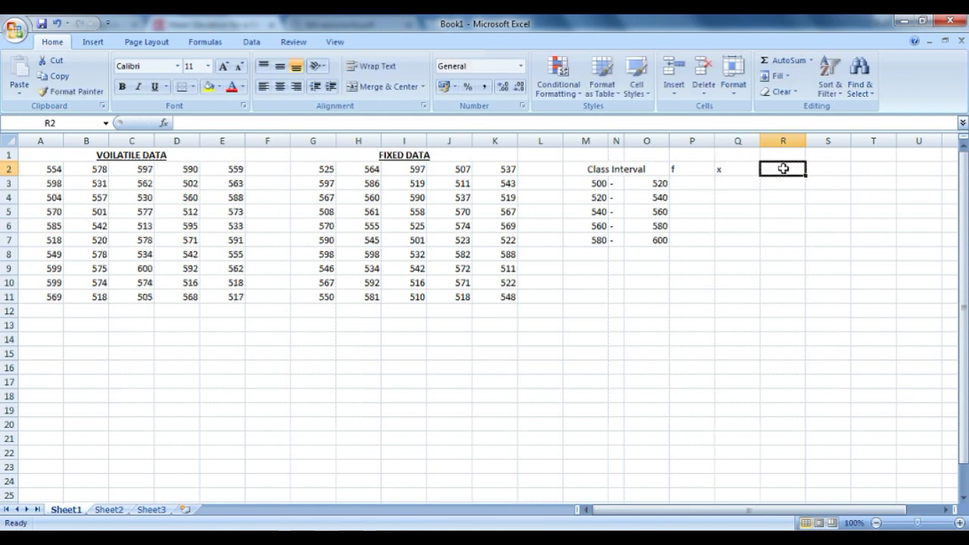
{"action": "type", "text": "fx"}
{"action": "left_click", "coordinate": [826, 170]}
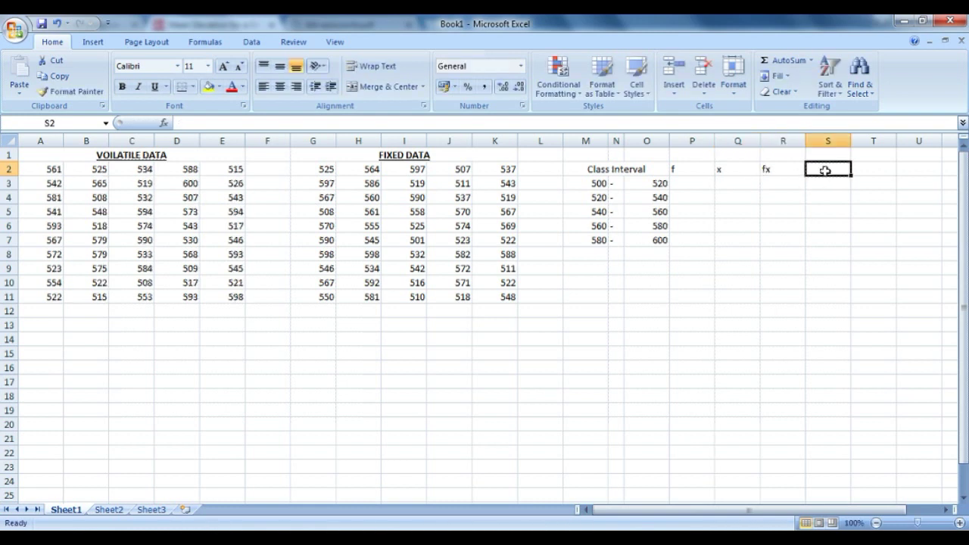
{"action": "type", "text": "fx"}
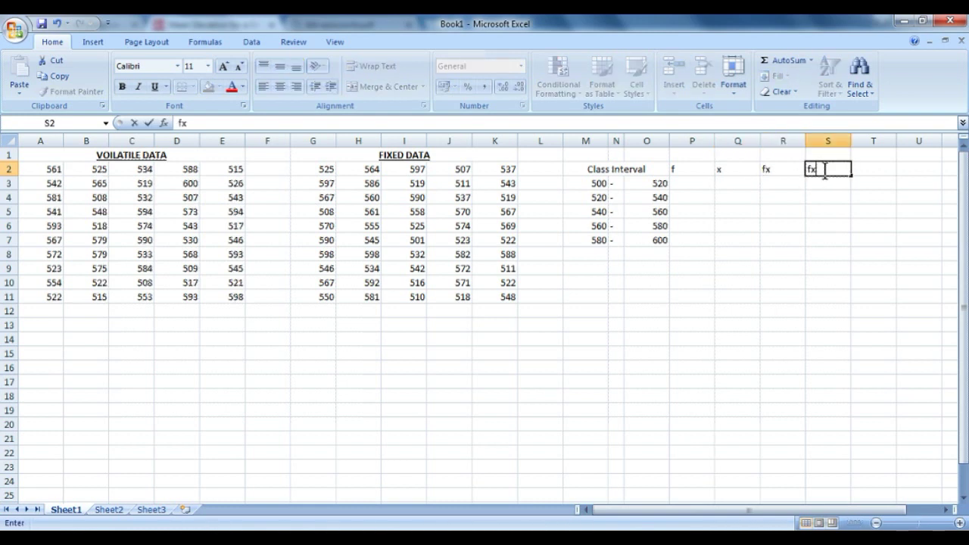
{"action": "type", "text": "^2"}
Step: Apply all borders to the whole class interval table, cells M2 to S7
{"action": "left_click", "coordinate": [610, 168]}
{"action": "left_click_drag", "start_coordinate": [610, 169], "coordinate": [817, 169]}
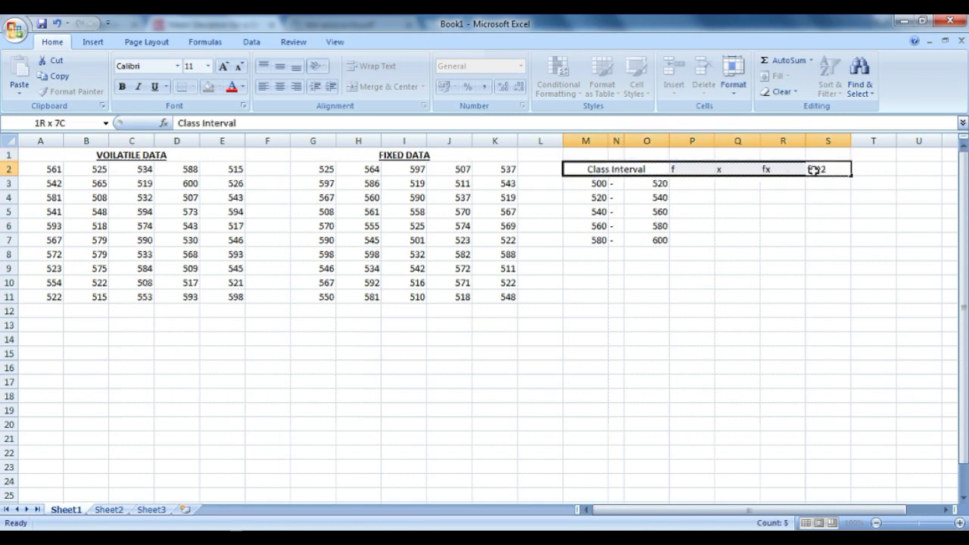
{"action": "left_click", "coordinate": [194, 90]}
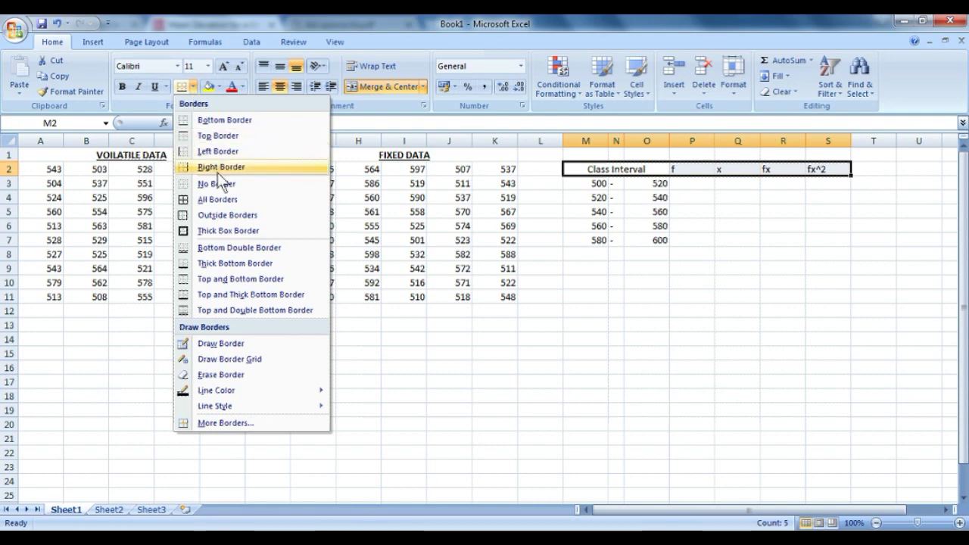
{"action": "left_click", "coordinate": [217, 199]}
{"action": "left_click_drag", "start_coordinate": [586, 171], "coordinate": [818, 244]}
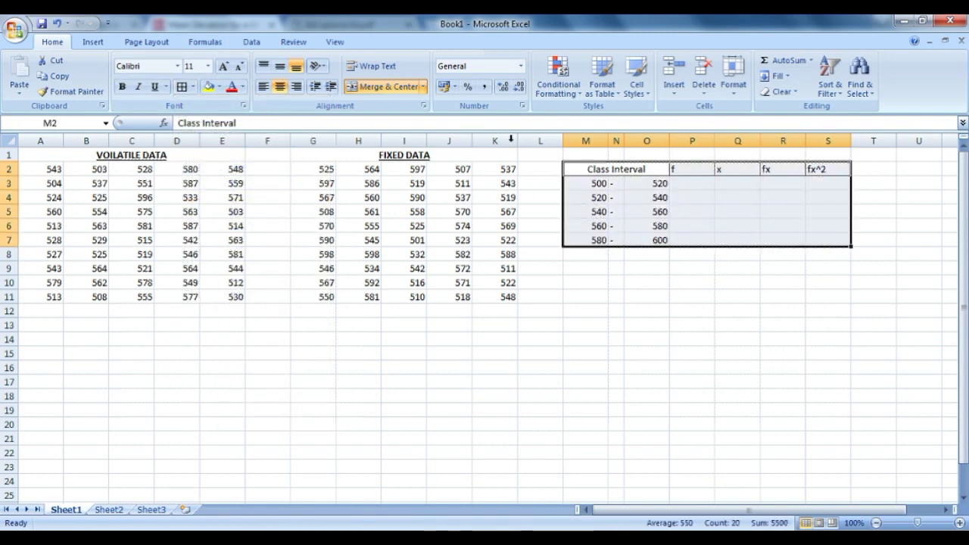
{"action": "left_click", "coordinate": [183, 88]}
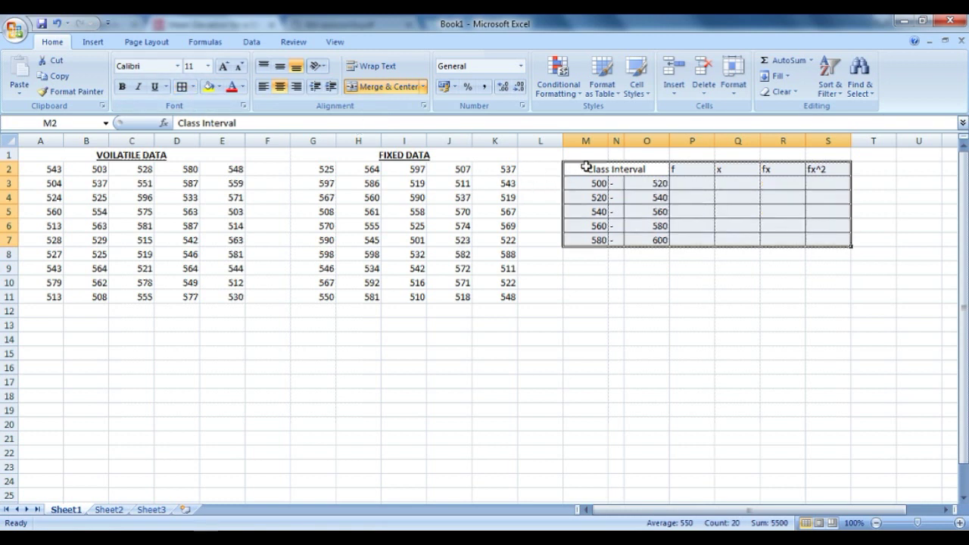
Step: Make the table's header row, M2 to S2, bold
{"action": "left_click_drag", "start_coordinate": [585, 168], "coordinate": [794, 170]}
{"action": "left_click", "coordinate": [813, 168]}
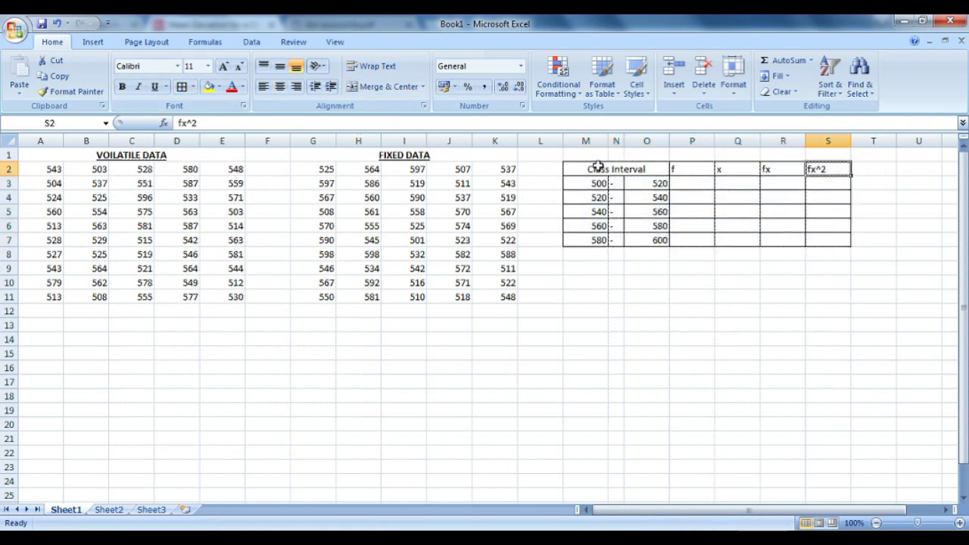
{"action": "left_click_drag", "start_coordinate": [595, 168], "coordinate": [823, 167]}
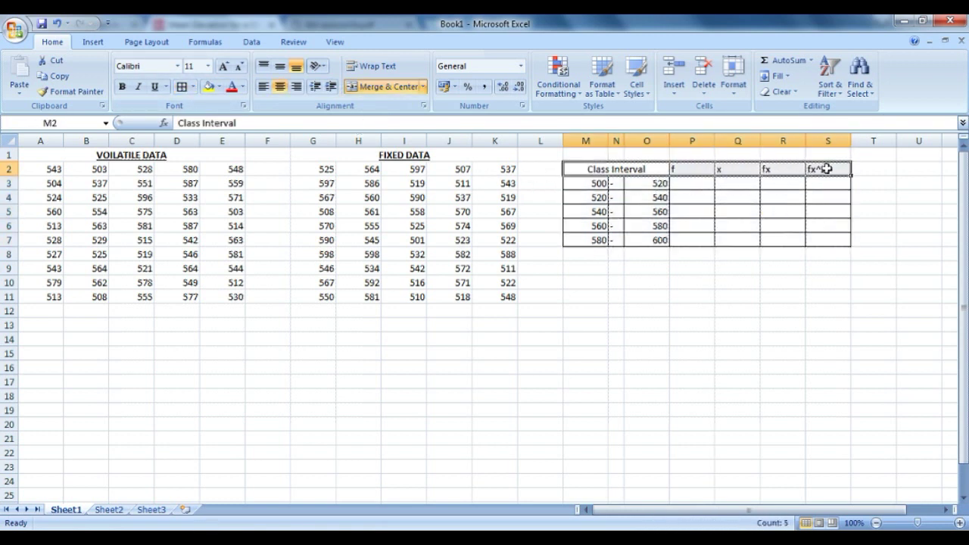
{"action": "key", "text": "ctrl+b"}
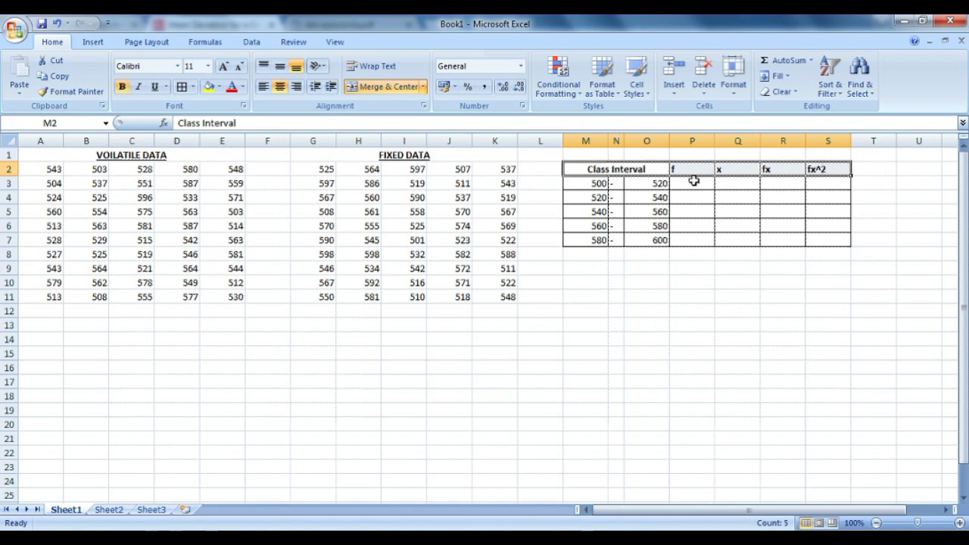
Step: Centre the contents of the table M2 to S7 horizontally, and select the first frequency cell, P3
{"action": "key", "text": "shift+Down"}
{"action": "key", "text": "shift+Down"}
{"action": "key", "text": "shift+Down"}
{"action": "key", "text": "shift+Down"}
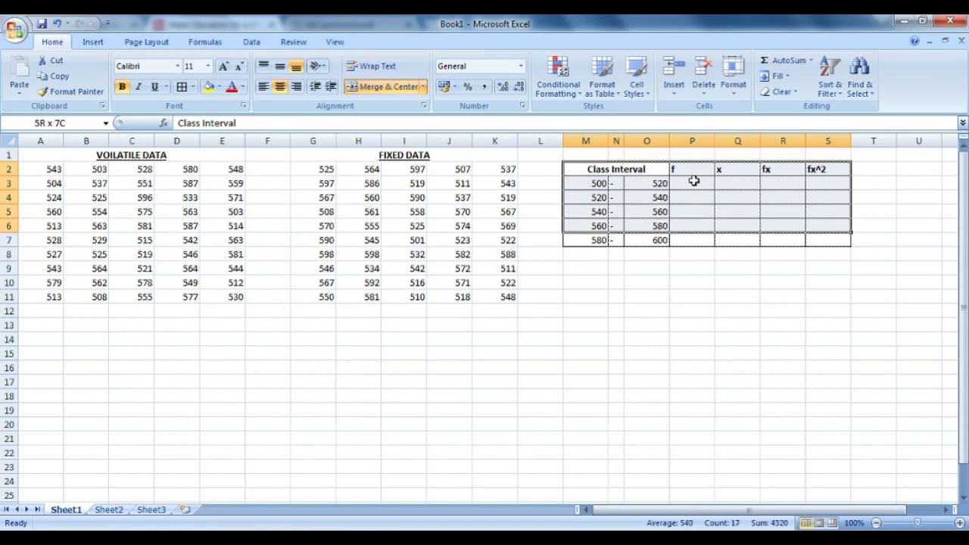
{"action": "key", "text": "shift+Down"}
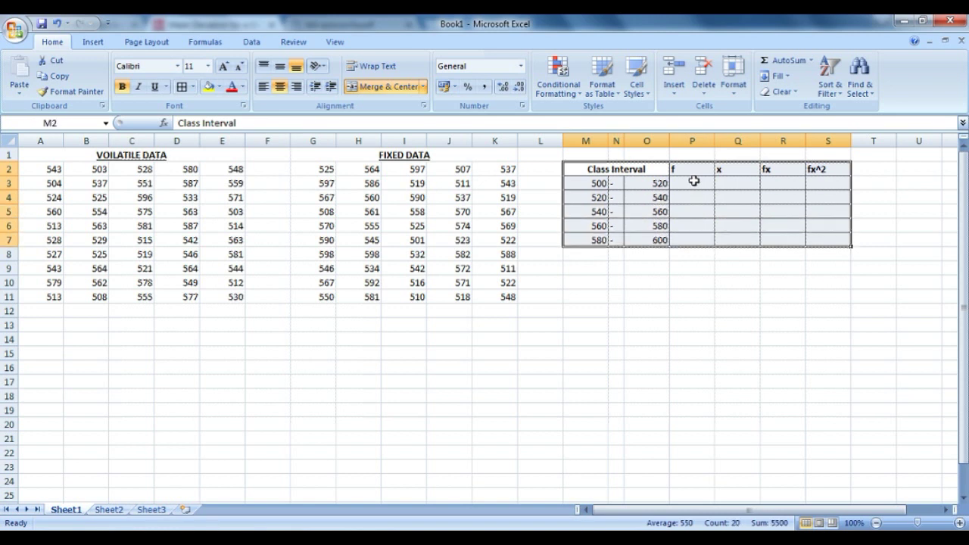
{"action": "left_click", "coordinate": [277, 86]}
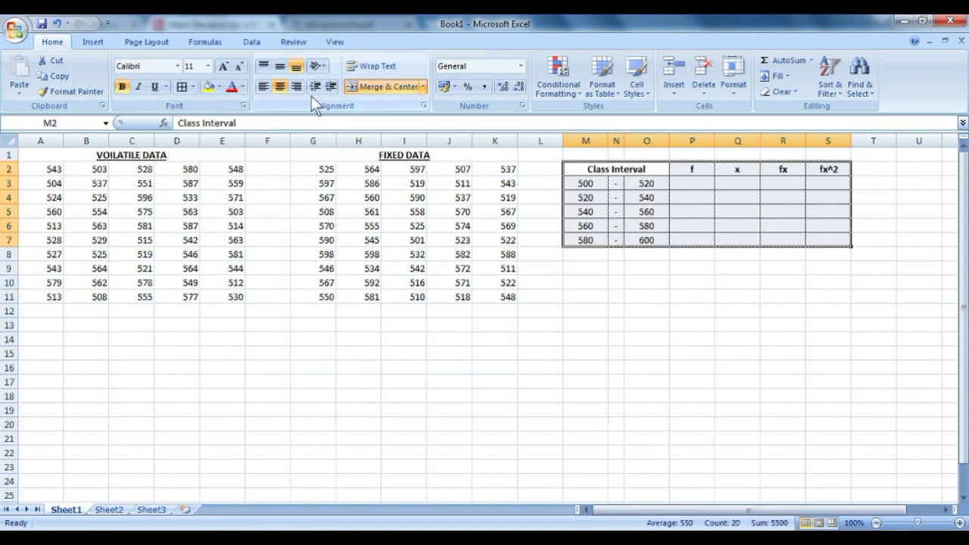
{"action": "left_click", "coordinate": [700, 194]}
{"action": "left_click", "coordinate": [702, 183]}
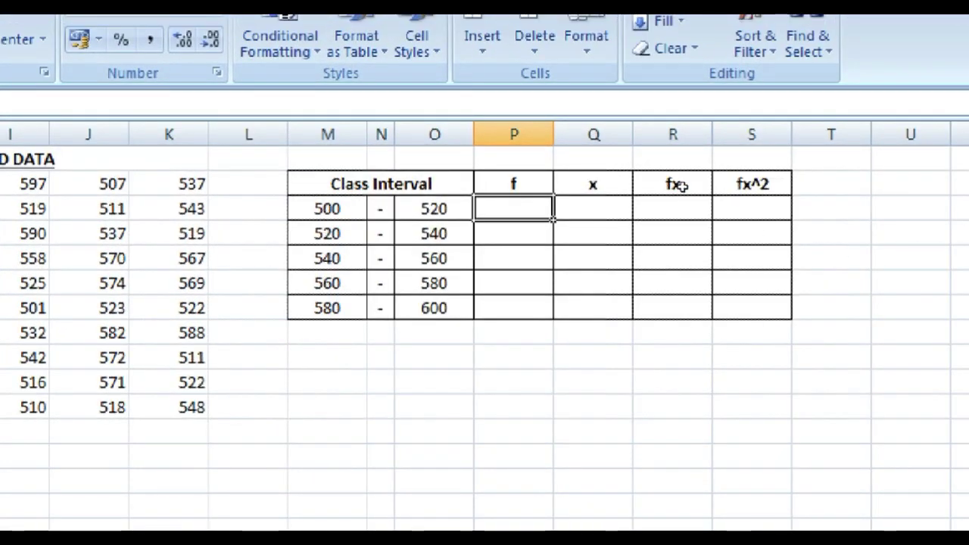
{"action": "key", "text": "shift+Down"}
{"action": "key", "text": "shift+Down"}
{"action": "key", "text": "shift+Down"}
{"action": "key", "text": "shift+Down"}
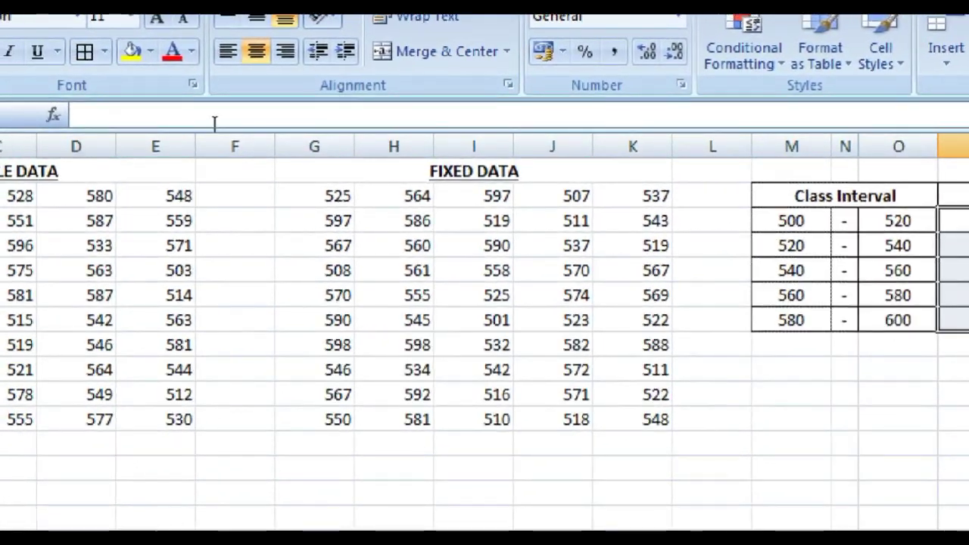
{"action": "left_click", "coordinate": [132, 127]}
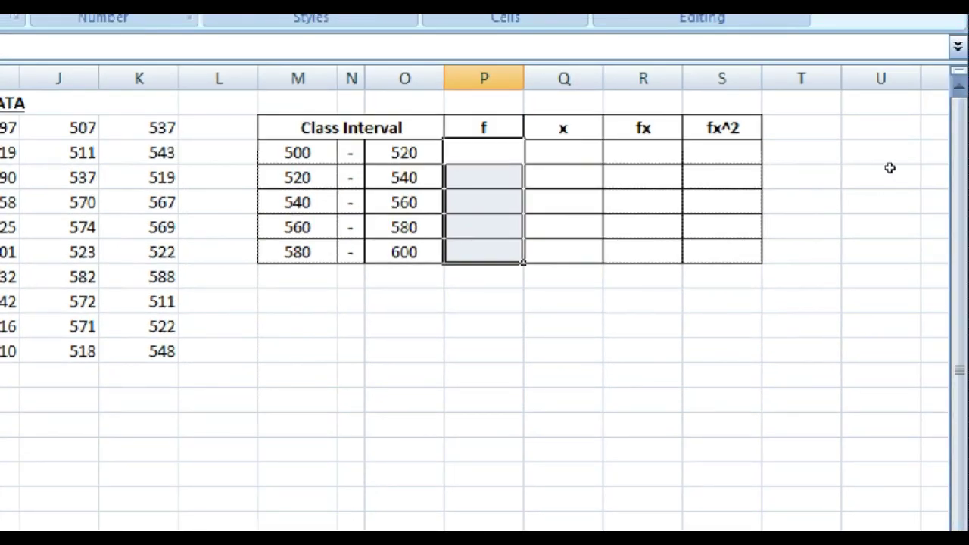
Step: Enter the heading Bins in cell U1 and make it bold and underlined
{"action": "left_click", "coordinate": [899, 156]}
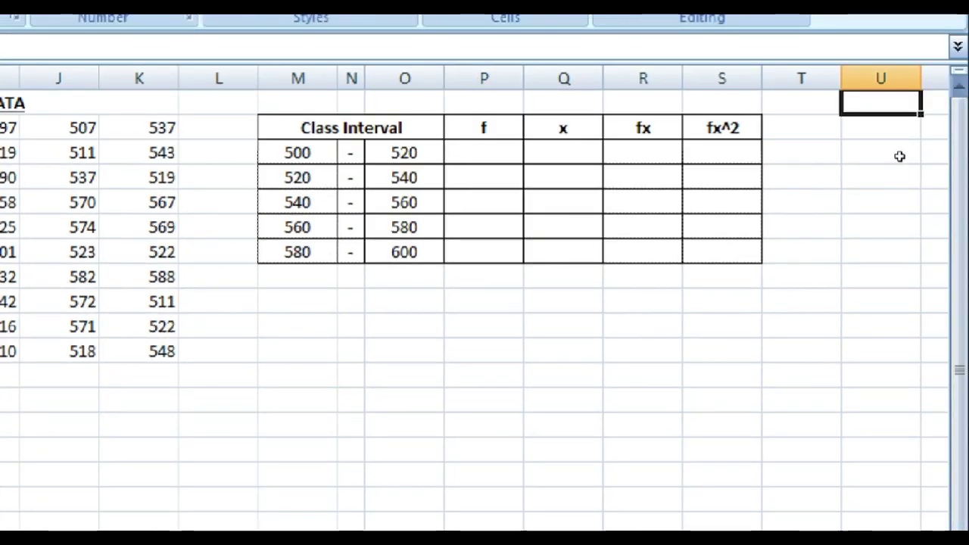
{"action": "type", "text": "Bin"}
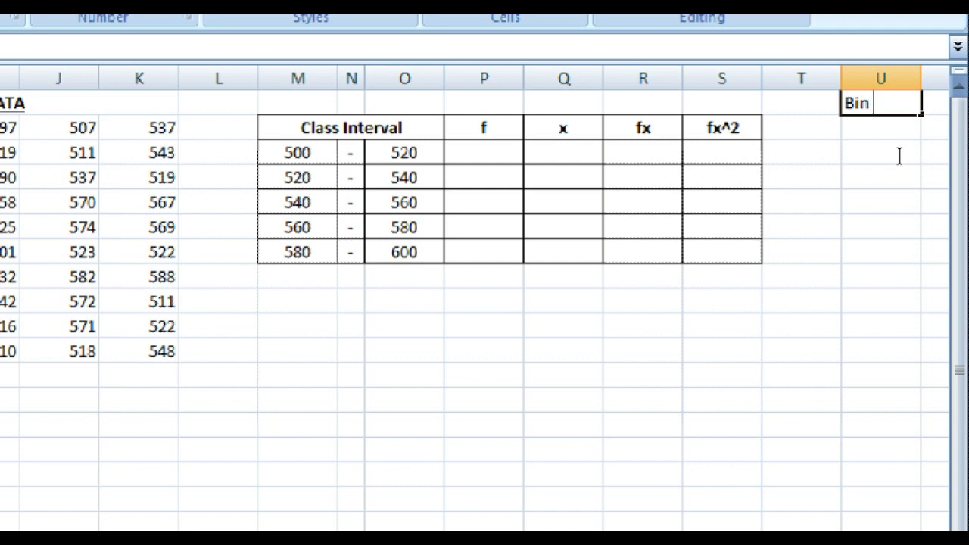
{"action": "type", "text": "s"}
{"action": "key", "text": "Return"}
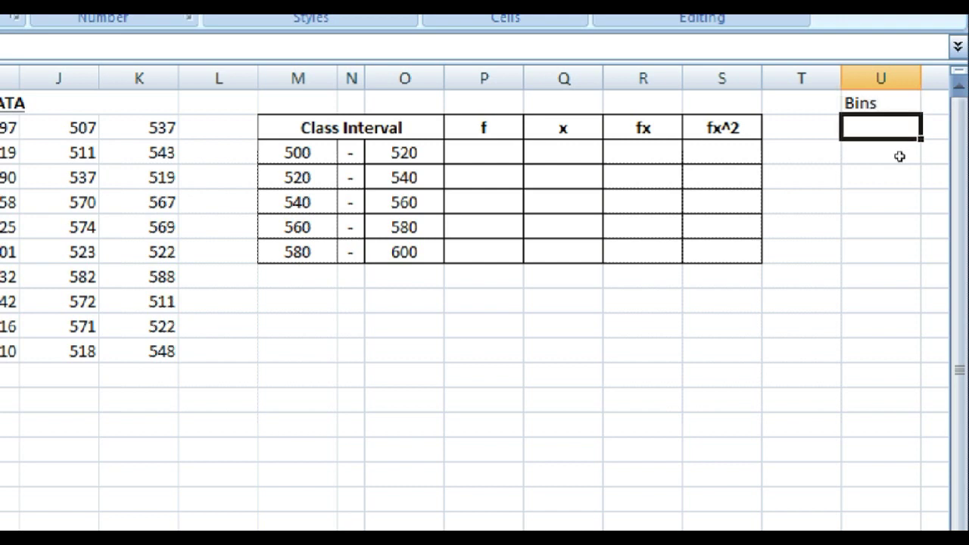
{"action": "key", "text": "Up"}
{"action": "key", "text": "ctrl+b"}
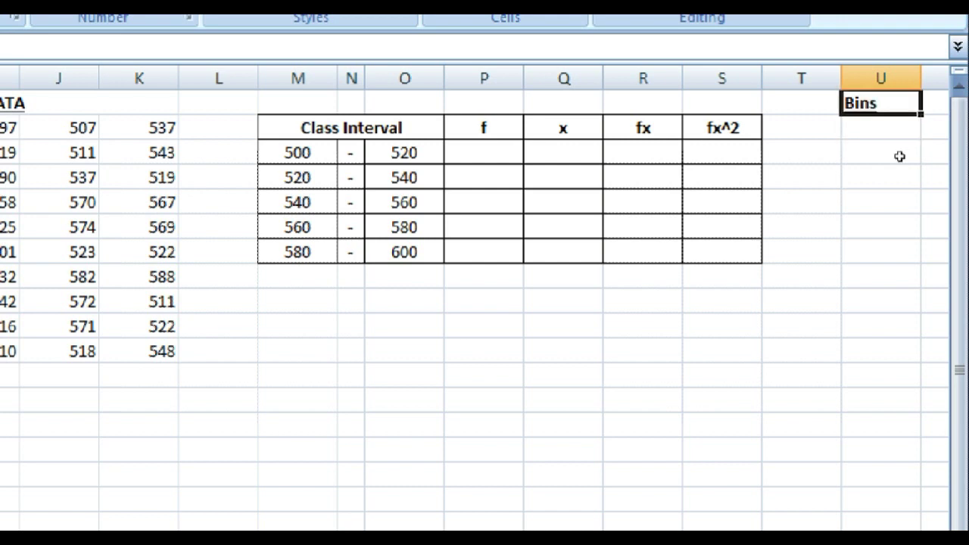
Step: Enter the bin limits 519, 539, 559, 579 and 600 in cells U2 to U6
{"action": "key", "text": "Down"}
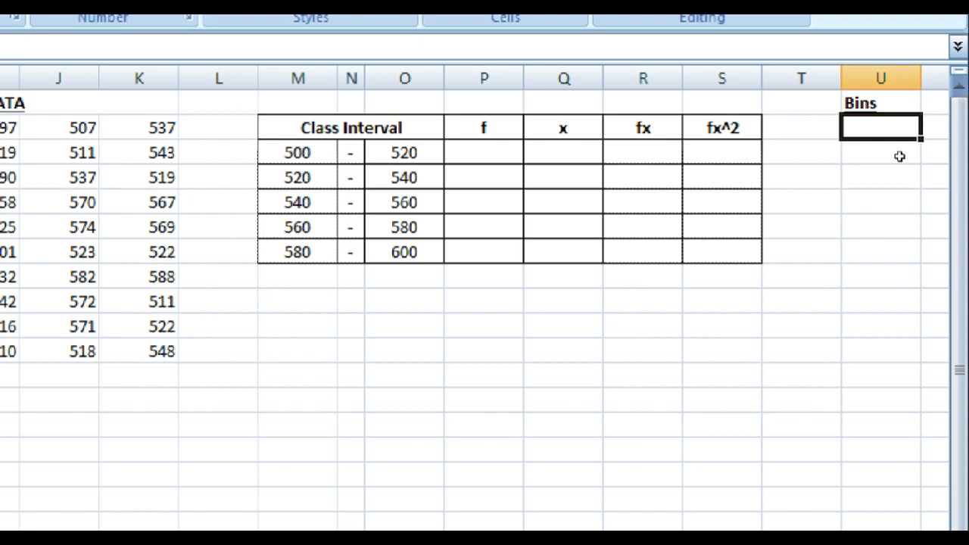
{"action": "type", "text": "519"}
{"action": "key", "text": "Return"}
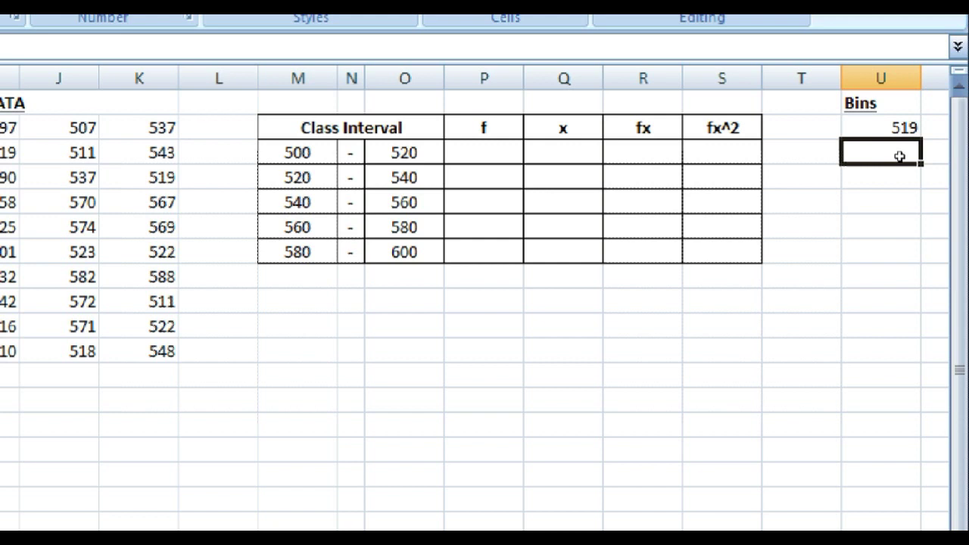
{"action": "type", "text": "539"}
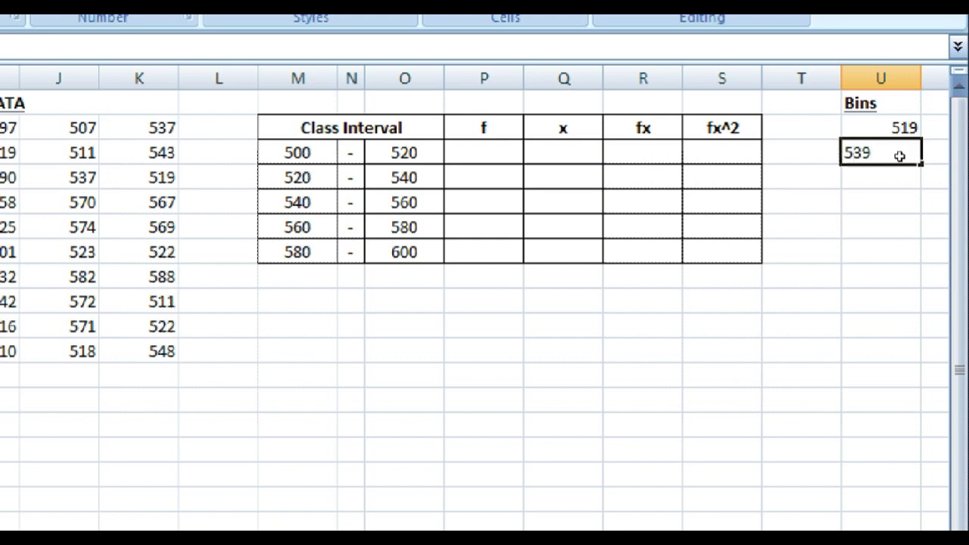
{"action": "key", "text": "Return"}
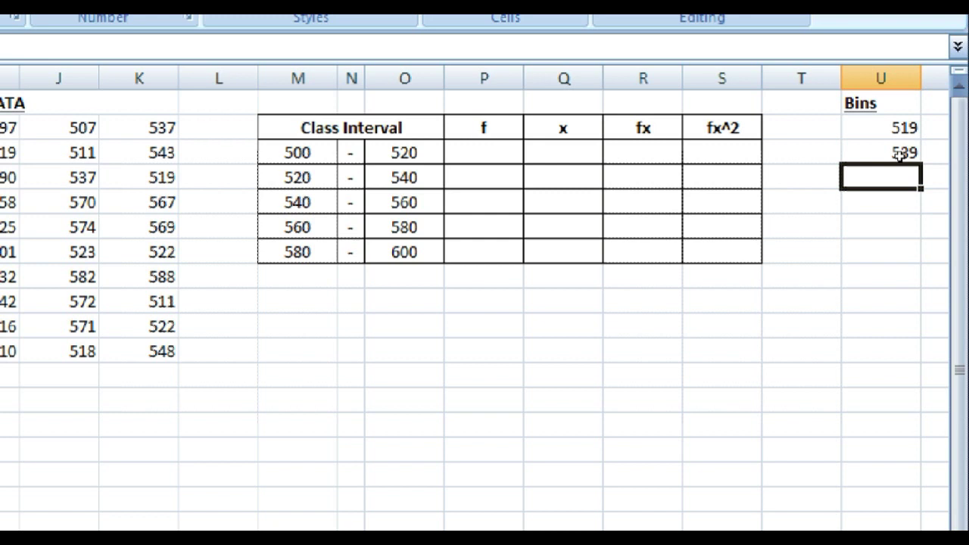
{"action": "type", "text": "559"}
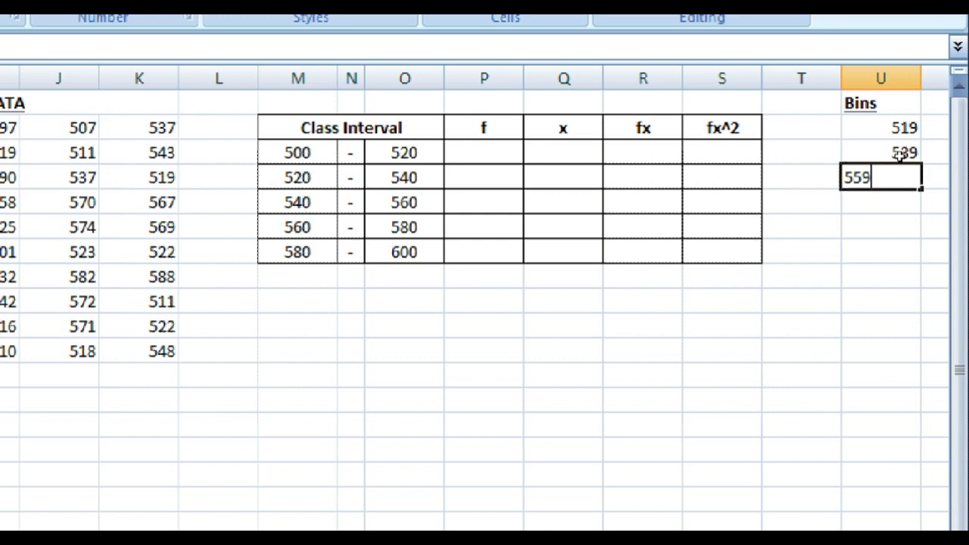
{"action": "key", "text": "Return"}
{"action": "type", "text": "579"}
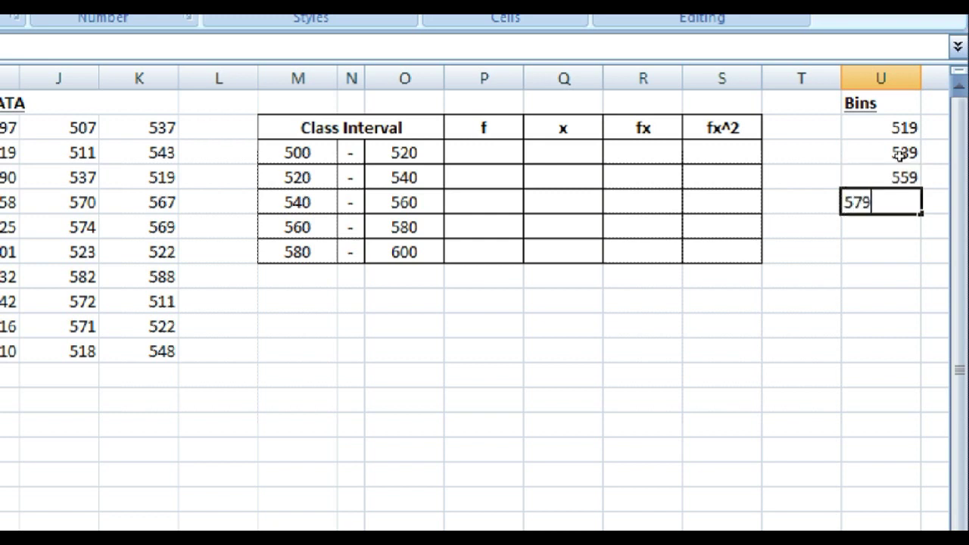
{"action": "key", "text": "Left"}
{"action": "key", "text": "Right"}
{"action": "key", "text": "Down"}
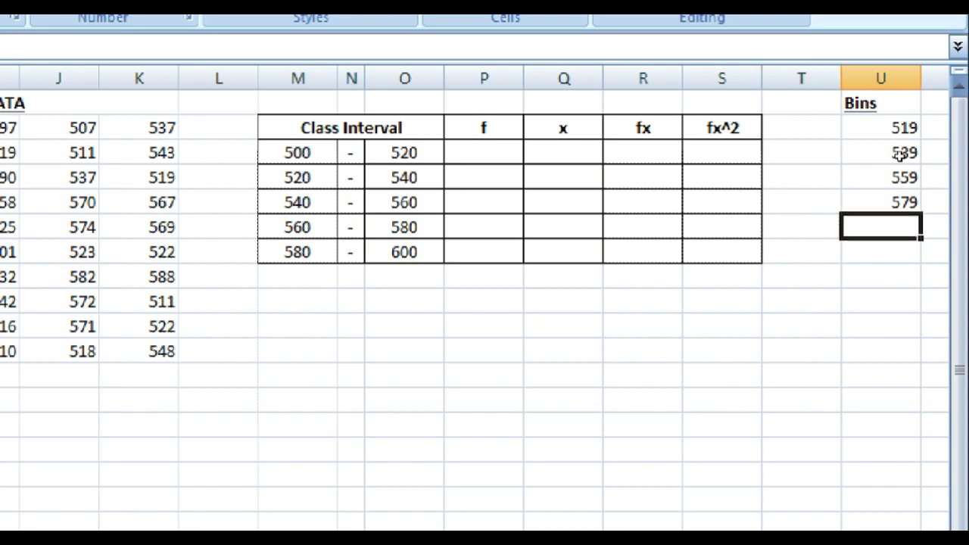
{"action": "type", "text": "600"}
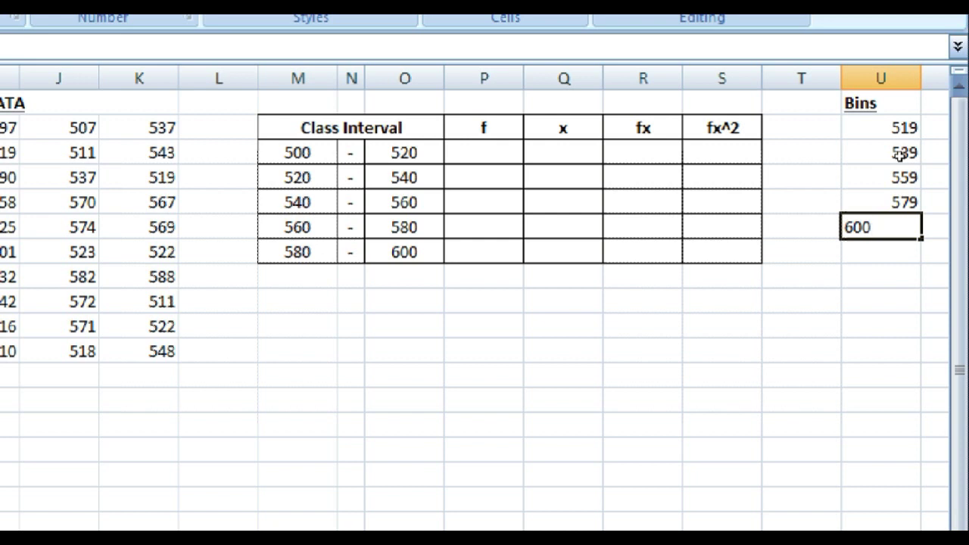
{"action": "key", "text": "Up"}
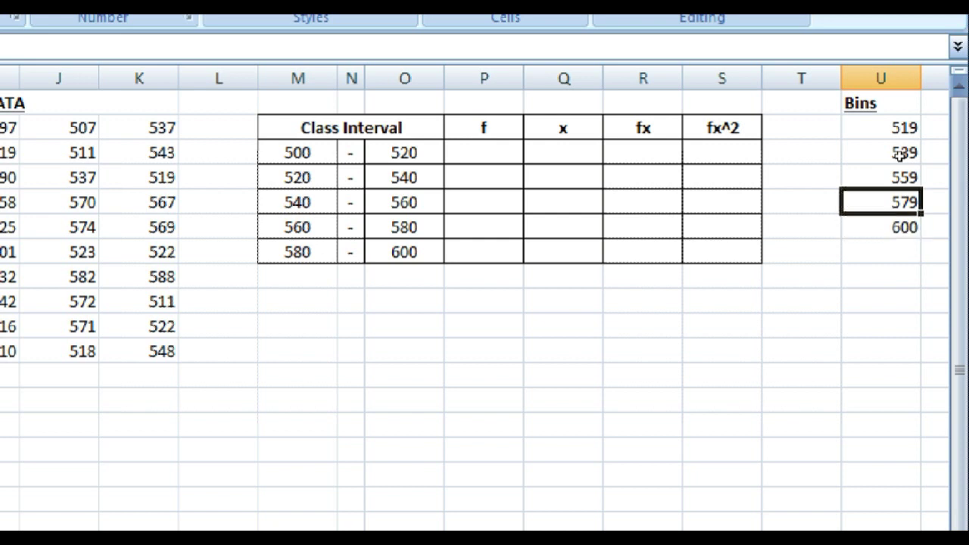
{"action": "key", "text": "Up"}
{"action": "key", "text": "Up"}
{"action": "key", "text": "Up"}
{"action": "key", "text": "Down"}
{"action": "key", "text": "Down"}
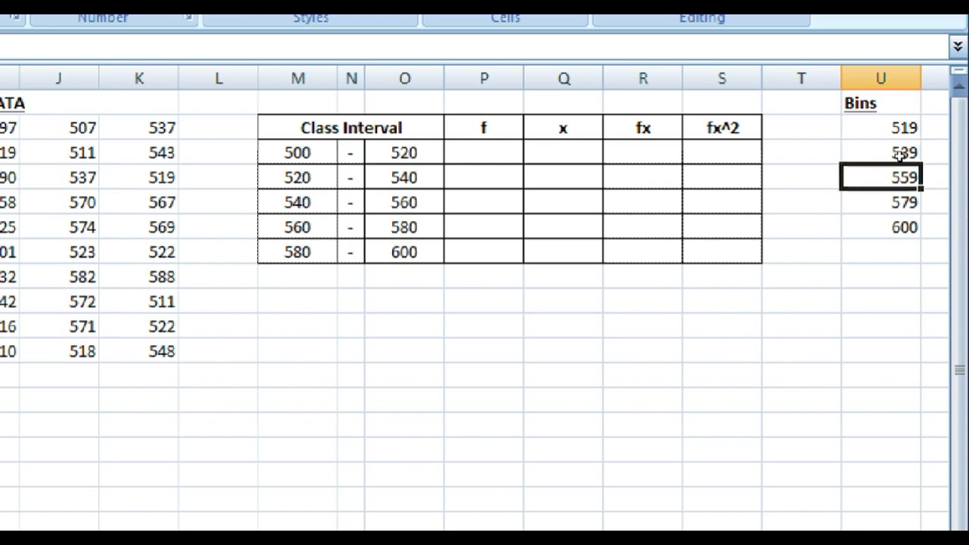
{"action": "key", "text": "Down"}
{"action": "key", "text": "Down"}
{"action": "key", "text": "Left"}
{"action": "key", "text": "Left"}
{"action": "key", "text": "Left"}
{"action": "key", "text": "Left"}
{"action": "key", "text": "Left"}
{"action": "key", "text": "Left"}
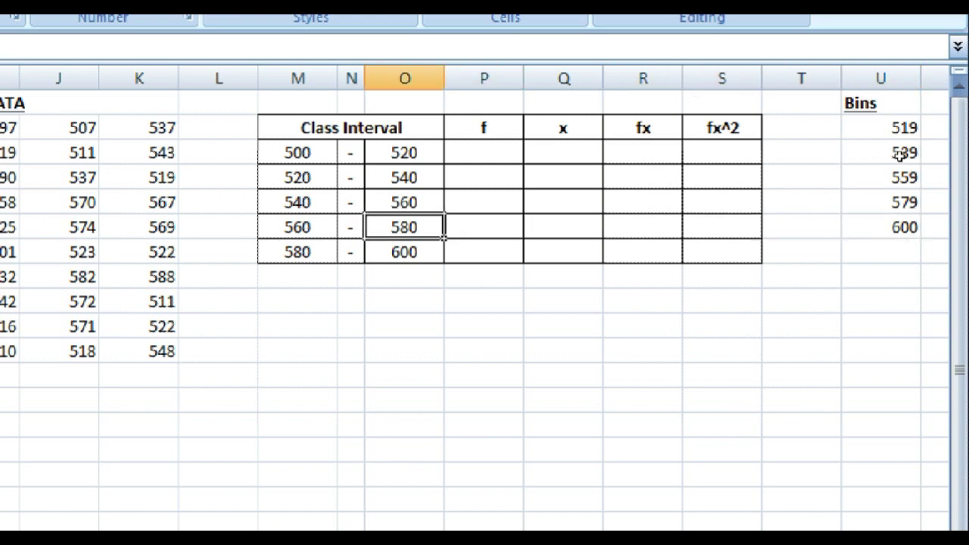
{"action": "key", "text": "Up"}
{"action": "key", "text": "Up"}
{"action": "key", "text": "Up"}
{"action": "key", "text": "Up"}
{"action": "key", "text": "Right"}
{"action": "key", "text": "Right"}
{"action": "key", "text": "Right"}
{"action": "key", "text": "Right"}
{"action": "key", "text": "Right"}
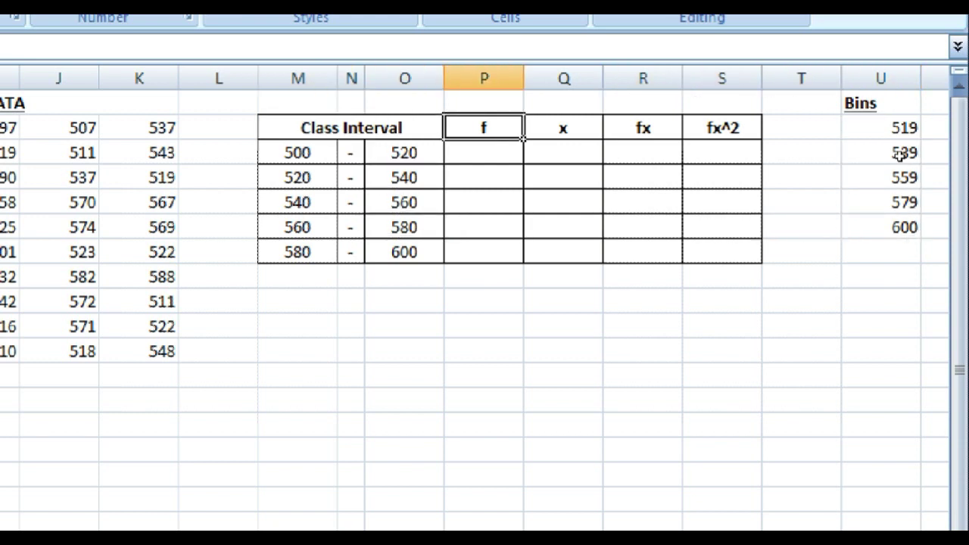
Step: Insert the FREQUENCY function from the Statistical category for the frequency cells P3 to P7
{"action": "key", "text": "Left"}
{"action": "key", "text": "Down"}
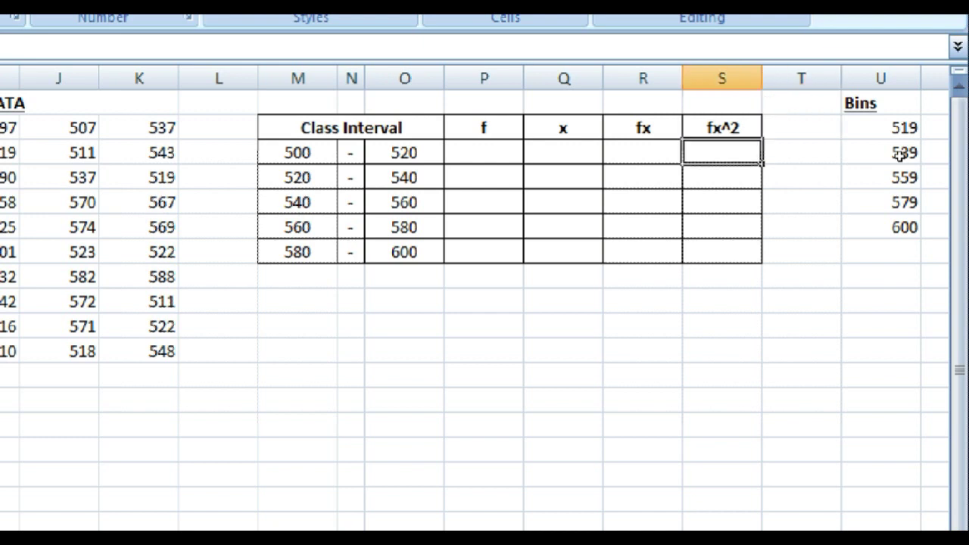
{"action": "key", "text": "Left"}
{"action": "key", "text": "Left"}
{"action": "key", "text": "Left"}
{"action": "key", "text": "shift+Down"}
{"action": "key", "text": "shift+Down"}
{"action": "key", "text": "shift+Down"}
{"action": "key", "text": "shift+Down"}
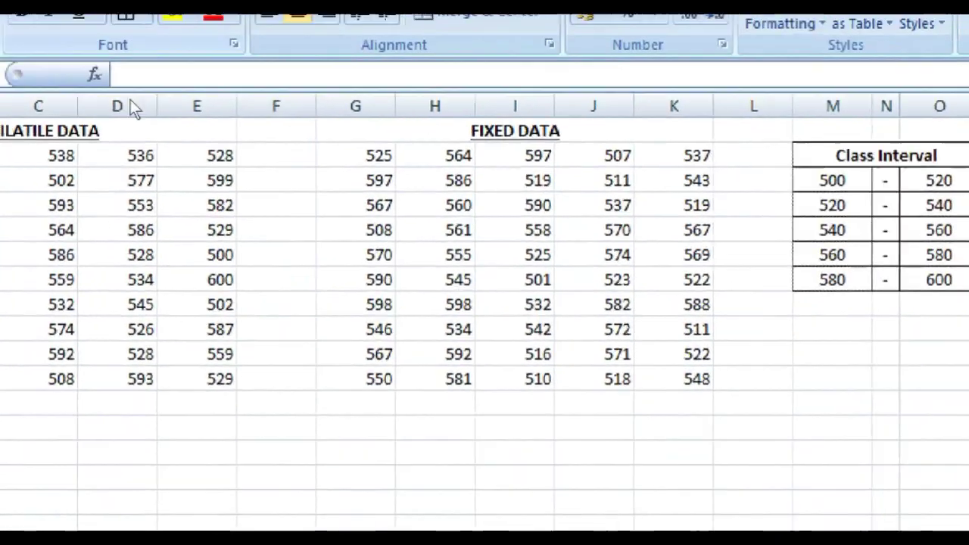
{"action": "key", "text": "shift+F3"}
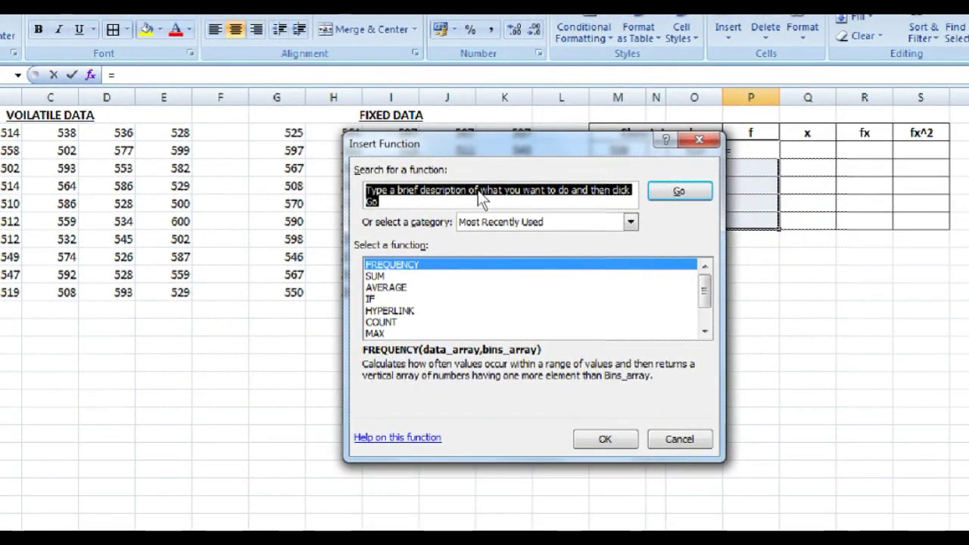
{"action": "left_click", "coordinate": [452, 275]}
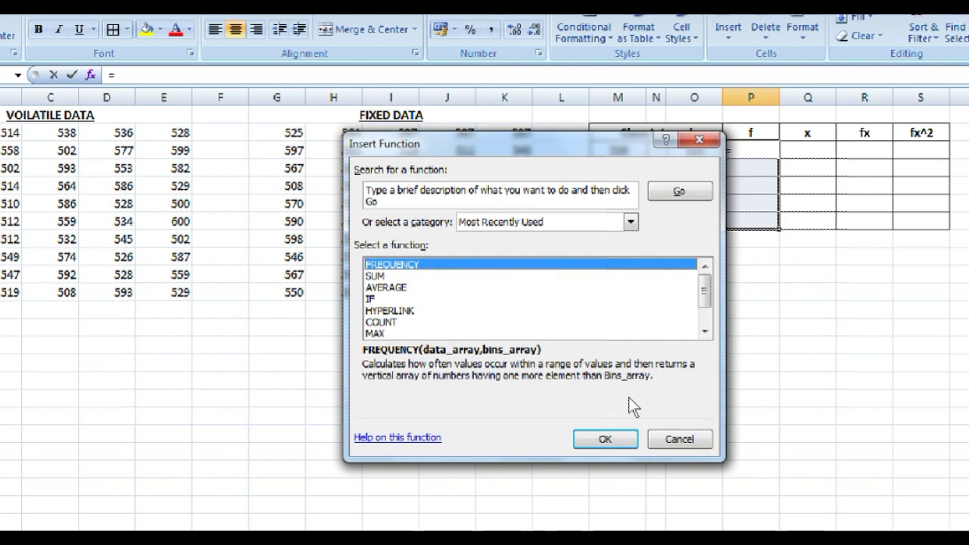
{"action": "left_click", "coordinate": [593, 224]}
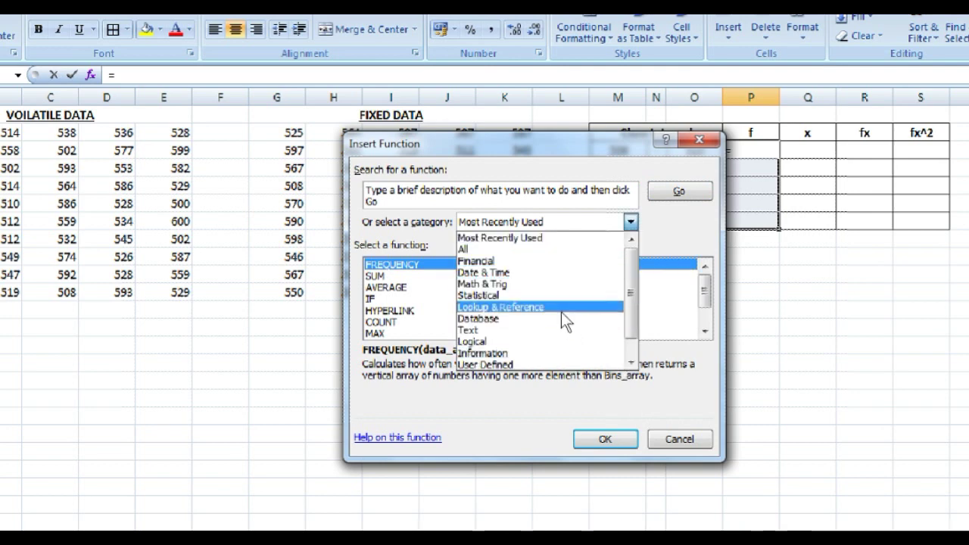
{"action": "scroll", "coordinate": [592, 277], "scroll_direction": "down", "scroll_amount": 1}
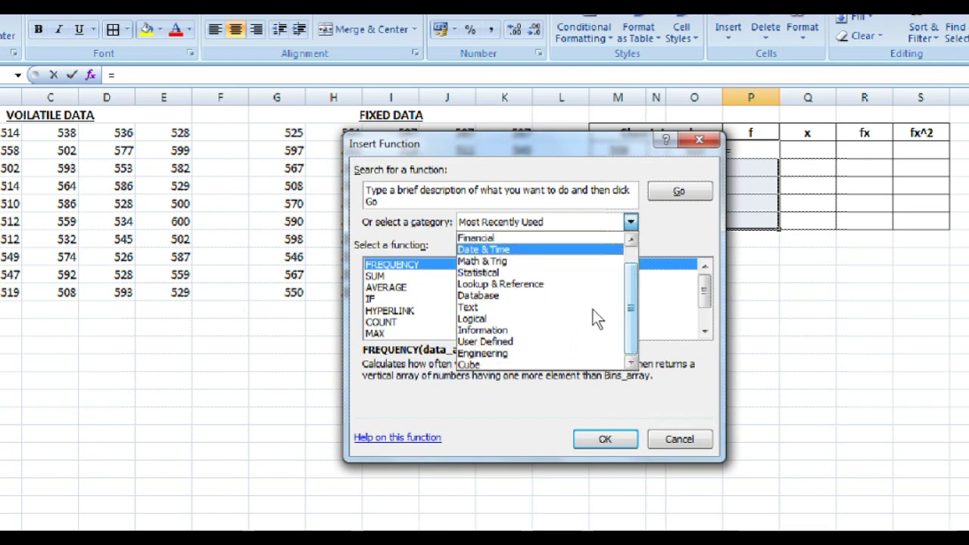
{"action": "left_click", "coordinate": [566, 280]}
{"action": "scroll", "coordinate": [562, 287], "scroll_direction": "down", "scroll_amount": 7}
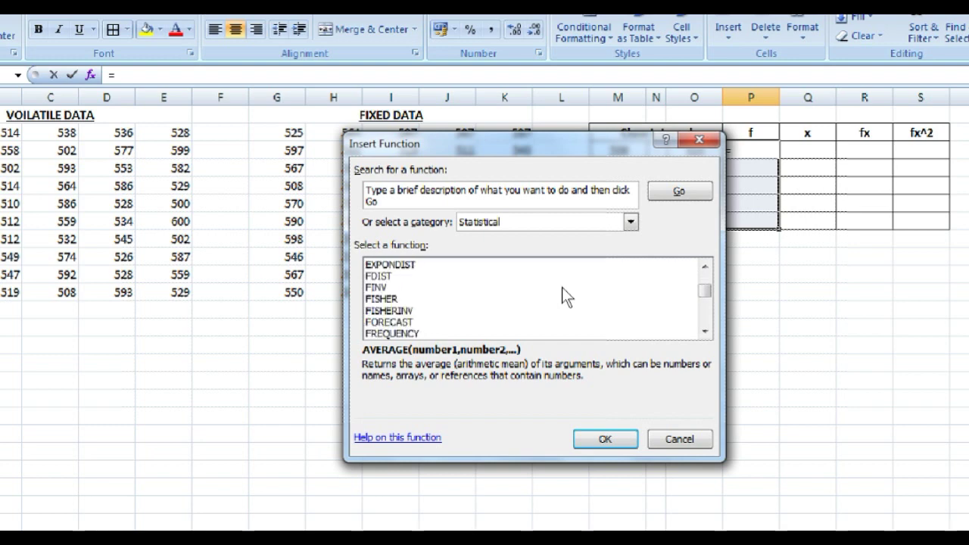
{"action": "left_click", "coordinate": [535, 310]}
{"action": "left_click", "coordinate": [538, 299]}
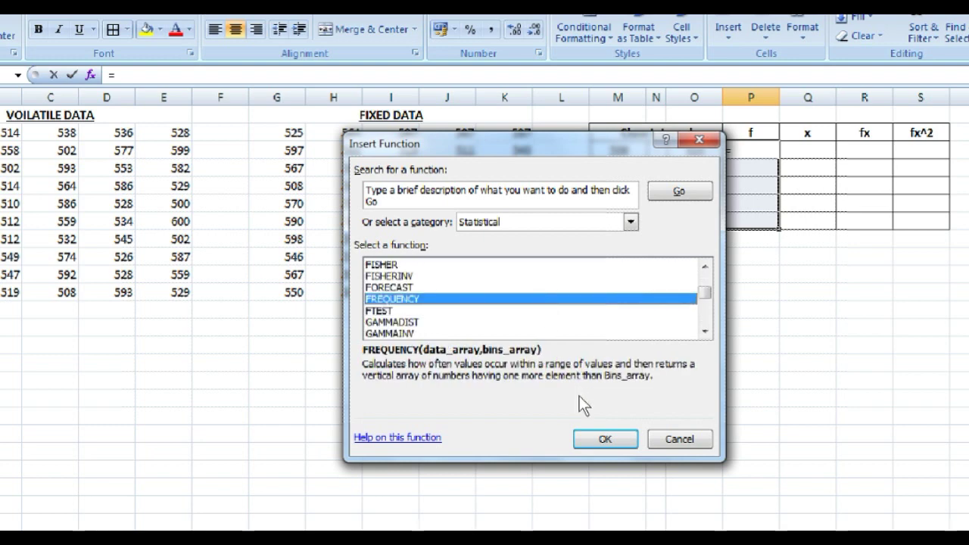
{"action": "left_click", "coordinate": [595, 437]}
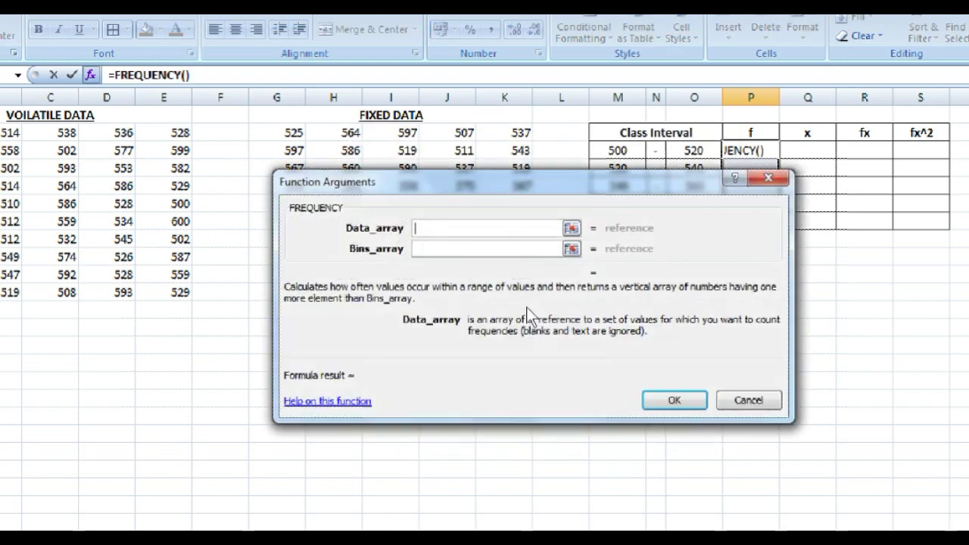
Step: Set the FREQUENCY data array to G2:K11 and the bins array to U2:U6, and enter it as an array formula across P3 to P7
{"action": "left_click_drag", "start_coordinate": [544, 196], "coordinate": [455, 325]}
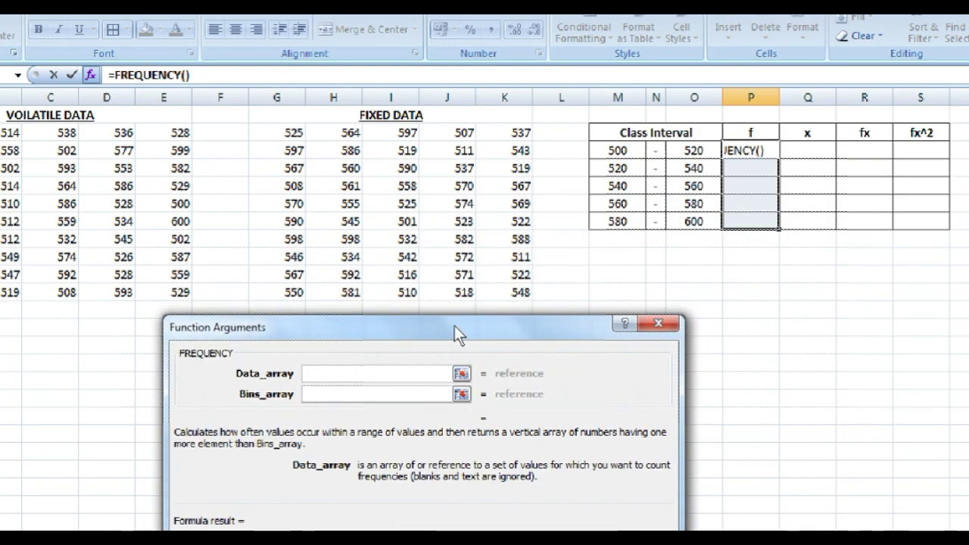
{"action": "left_click_drag", "start_coordinate": [295, 133], "coordinate": [510, 297]}
{"action": "key", "text": "Tab"}
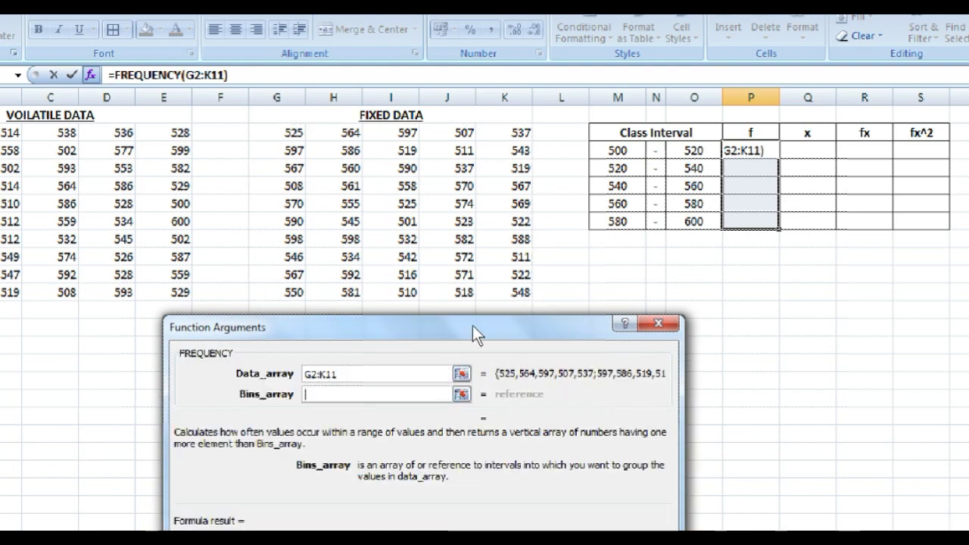
{"action": "left_click_drag", "start_coordinate": [469, 327], "coordinate": [465, 193]}
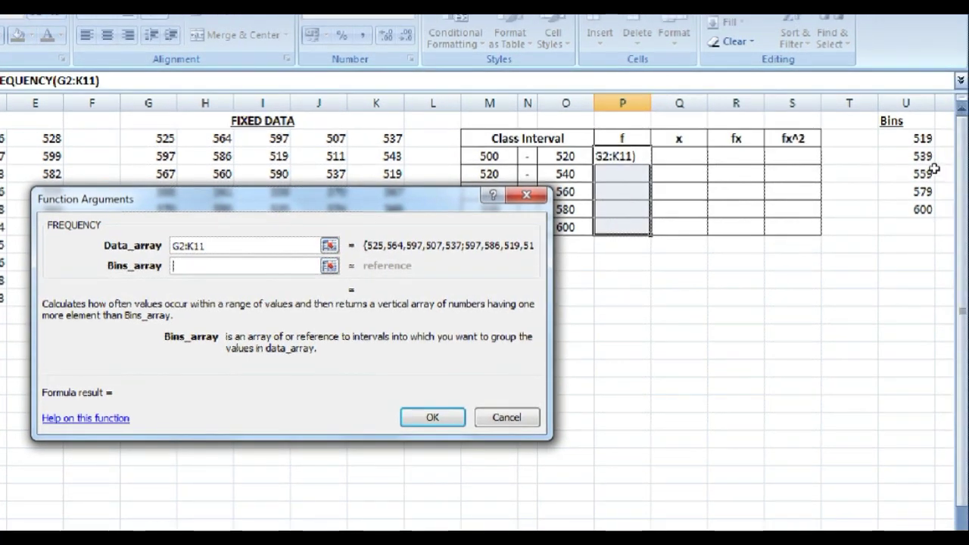
{"action": "left_click_drag", "start_coordinate": [937, 148], "coordinate": [921, 218]}
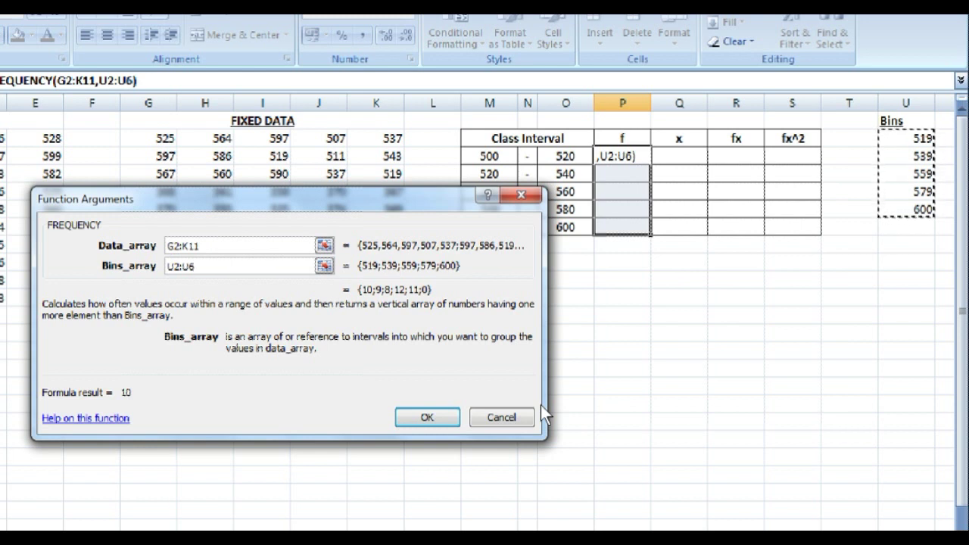
{"action": "key", "text": "ctrl+shift+Return"}
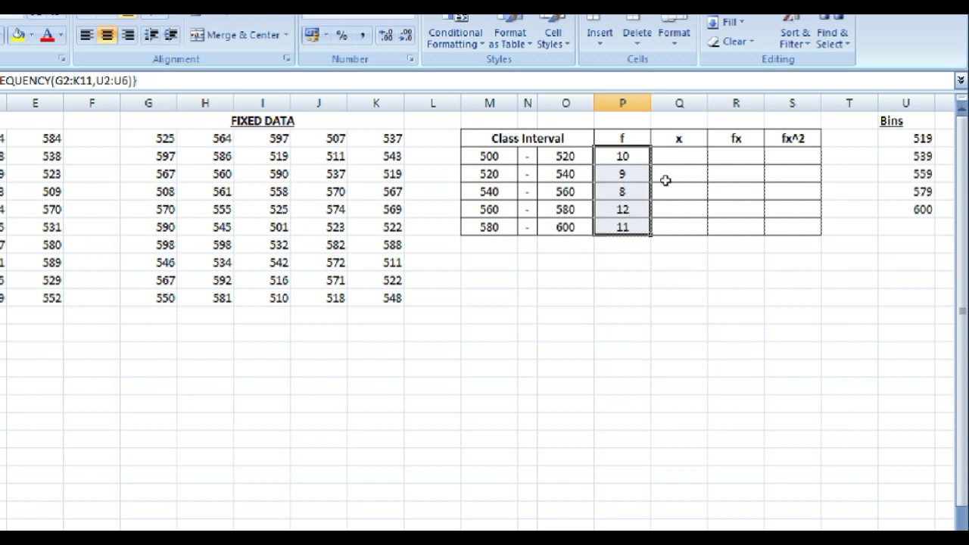
Step: Start a formula in cell Q3 with the first interval's midpoint, (M3+O3)/2
{"action": "key", "text": "Right"}
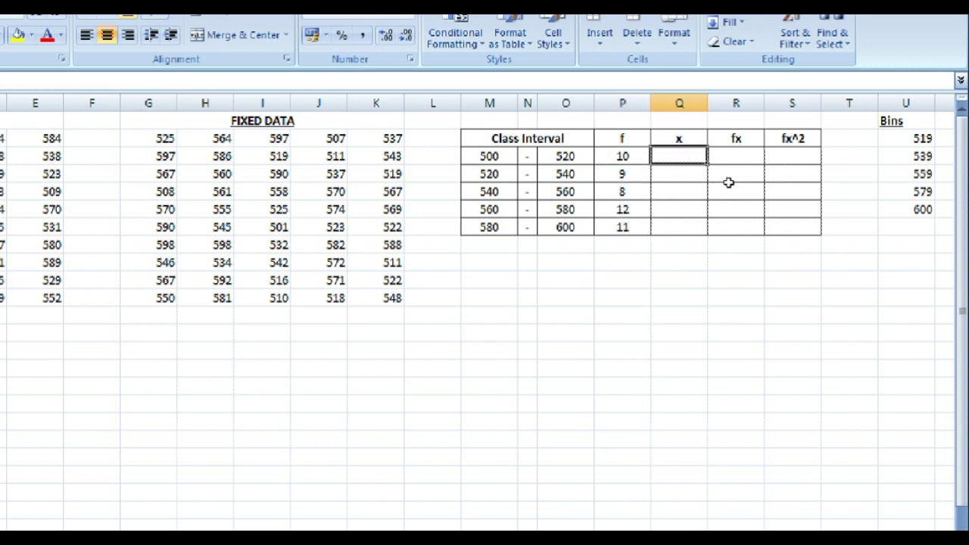
{"action": "type", "text": "="}
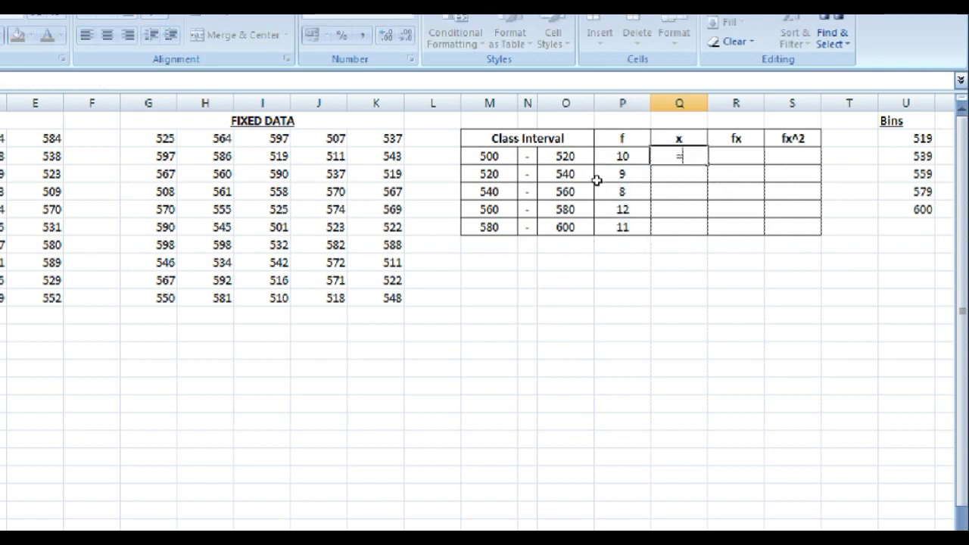
{"action": "key", "text": "Left"}
{"action": "key", "text": "Left"}
{"action": "key", "text": "Left"}
{"action": "key", "text": "Left"}
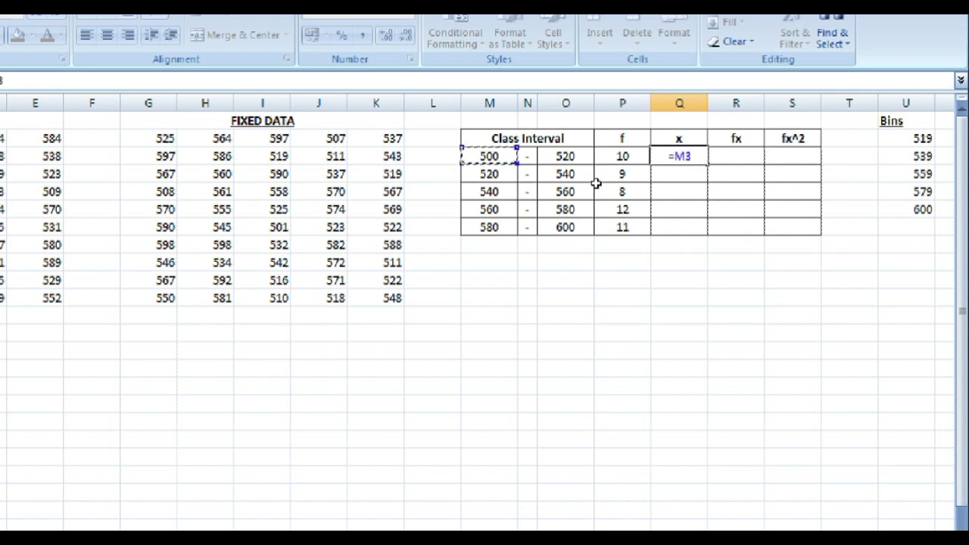
{"action": "type", "text": "+"}
{"action": "key", "text": "Left"}
{"action": "key", "text": "Left"}
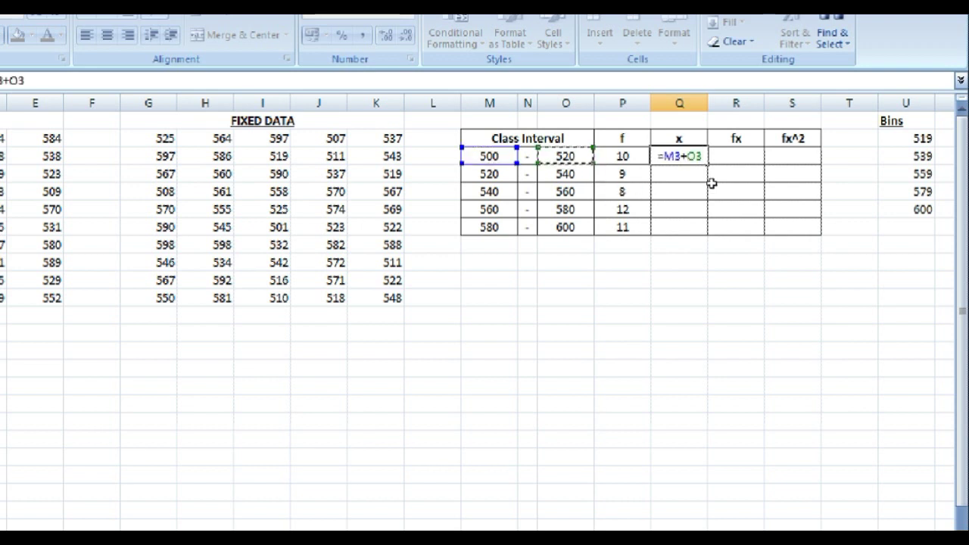
{"action": "type", "text": ")"}
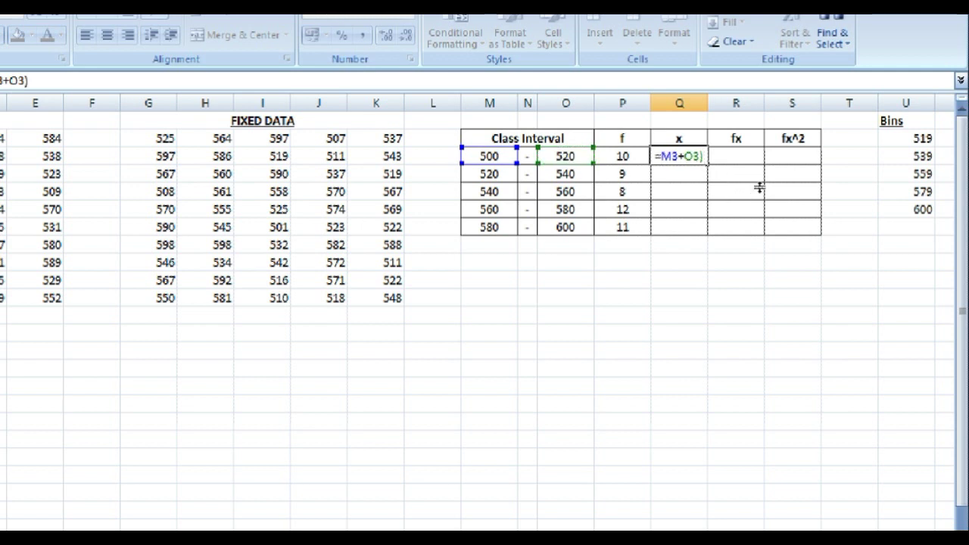
{"action": "type", "text": "("}
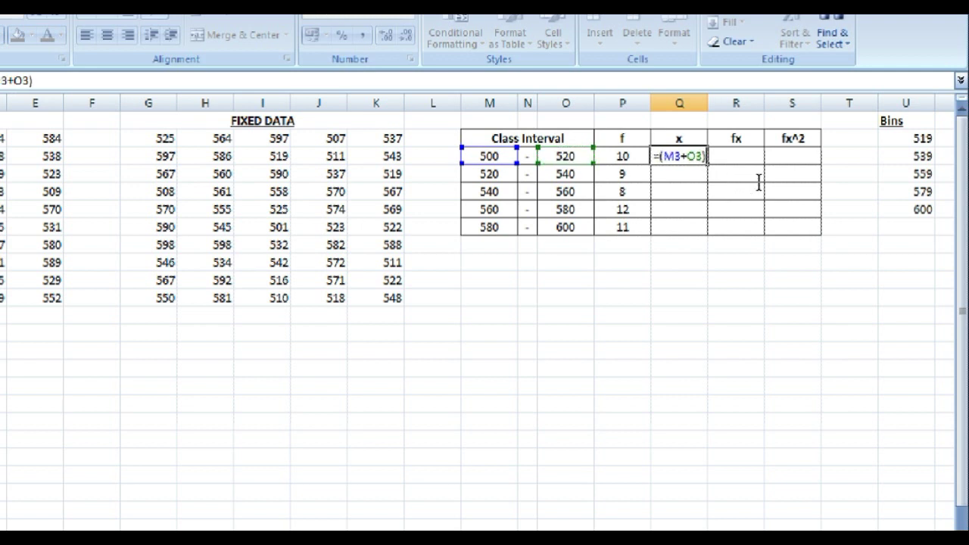
{"action": "type", "text": "/"}
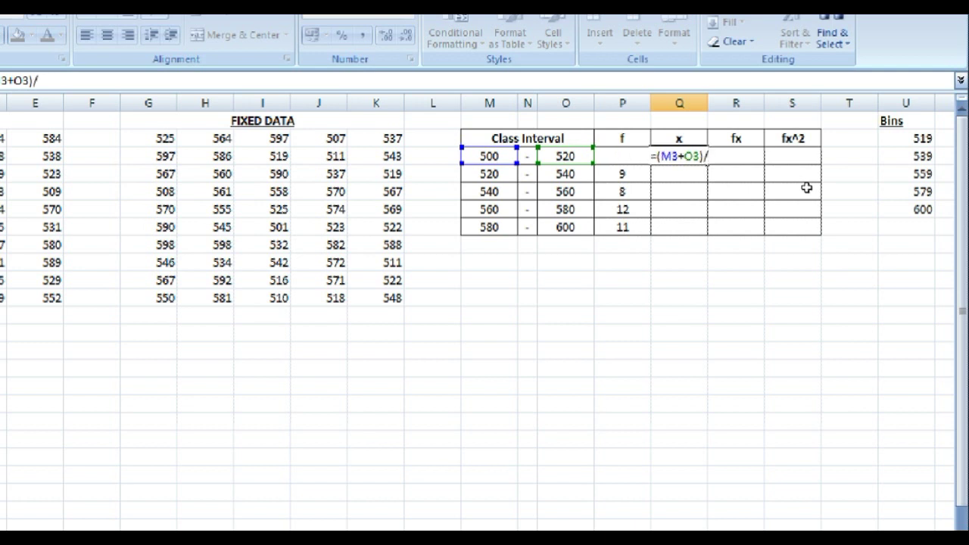
{"action": "type", "text": "2"}
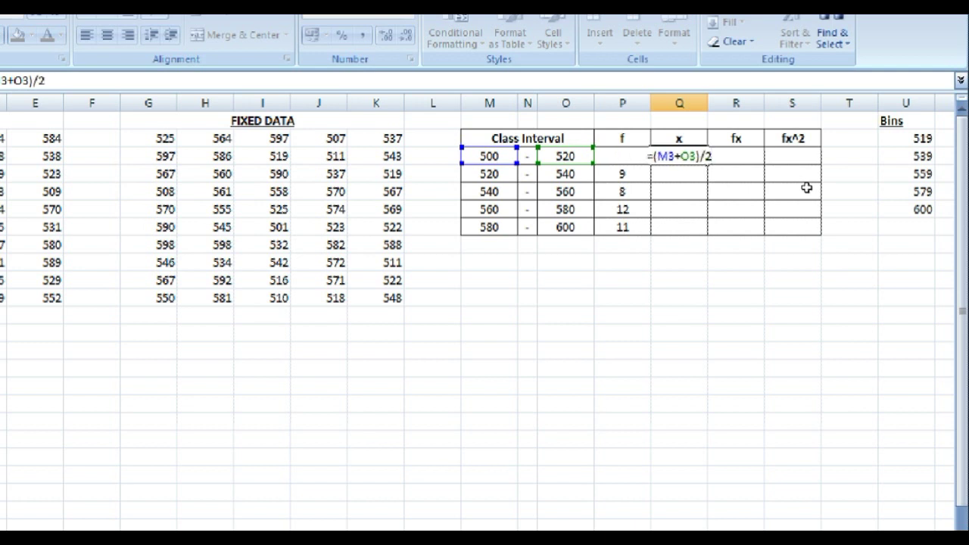
Step: Extend the Q3 formula by subtracting the 540-560 interval's midpoint, (M5+O5)/2
{"action": "type", "text": "-"}
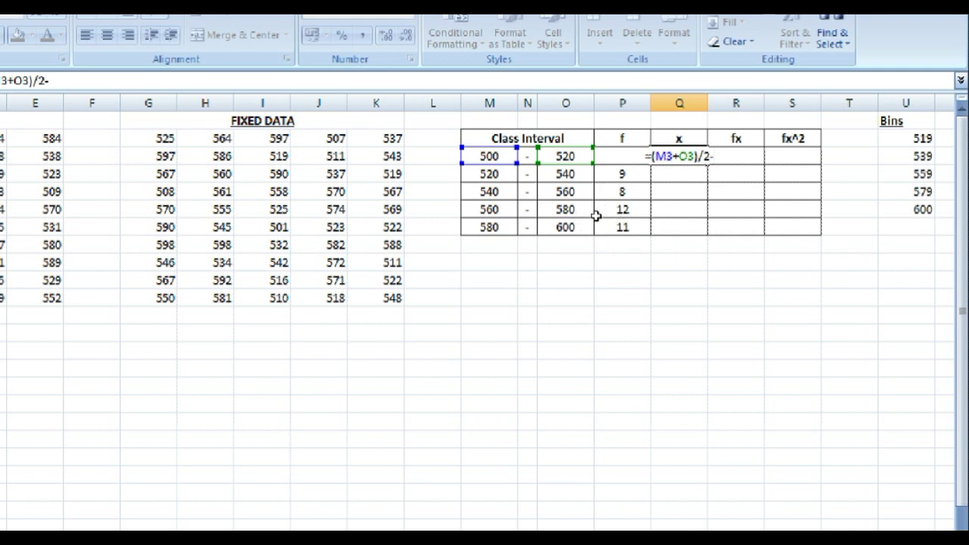
{"action": "key", "text": "Left"}
{"action": "key", "text": "Left"}
{"action": "key", "text": "Left"}
{"action": "key", "text": "Left"}
{"action": "key", "text": "Down"}
{"action": "key", "text": "Down"}
{"action": "type", "text": "+"}
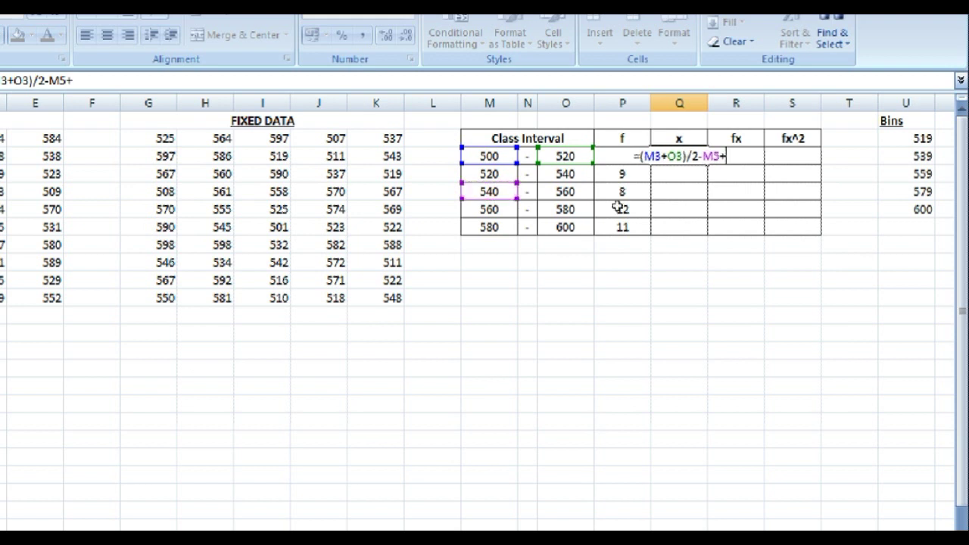
{"action": "key", "text": "Left"}
{"action": "key", "text": "Left"}
{"action": "key", "text": "Down"}
{"action": "key", "text": "Down"}
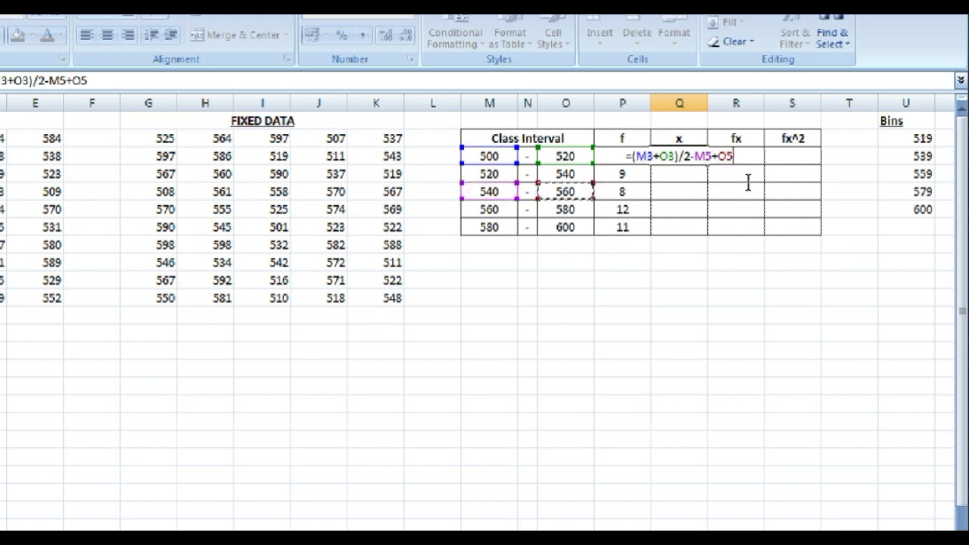
{"action": "left_click", "coordinate": [695, 156]}
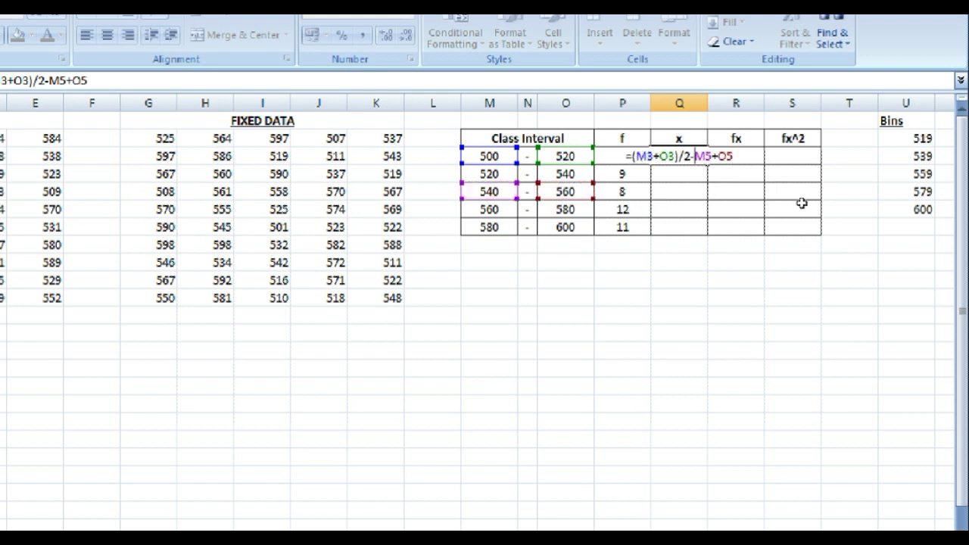
{"action": "type", "text": "(M5+O5)"}
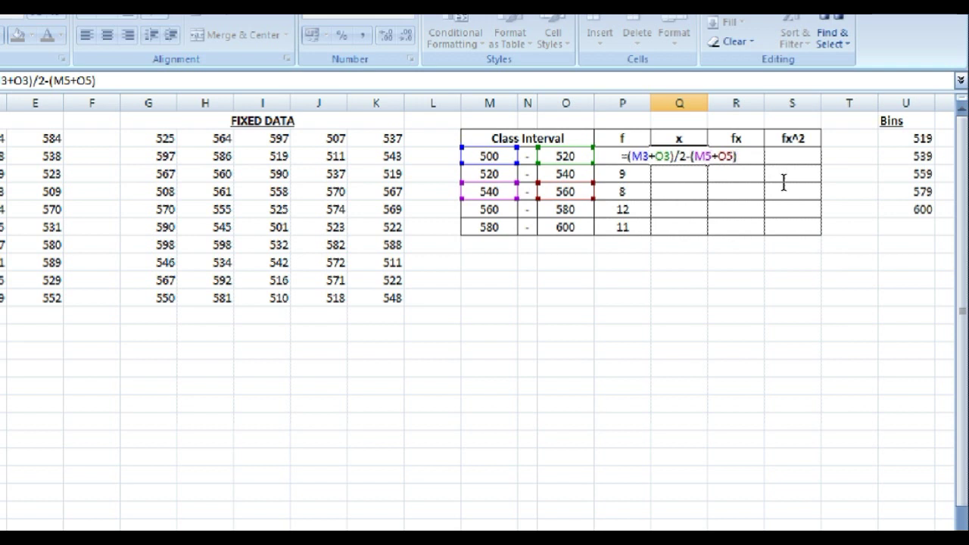
{"action": "type", "text": "/2"}
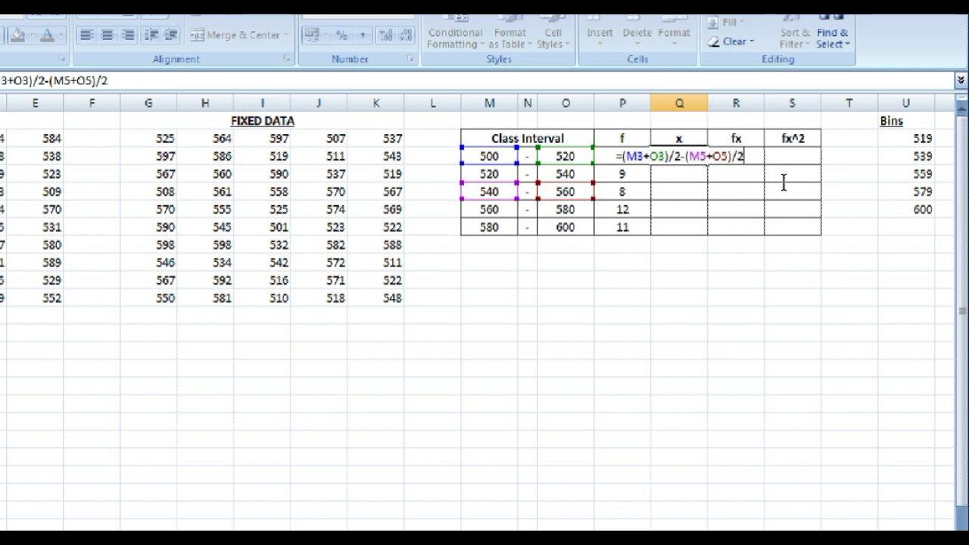
Step: Enclose the whole midpoint difference in the Q3 formula in an outer pair of brackets
{"action": "type", "text": ")"}
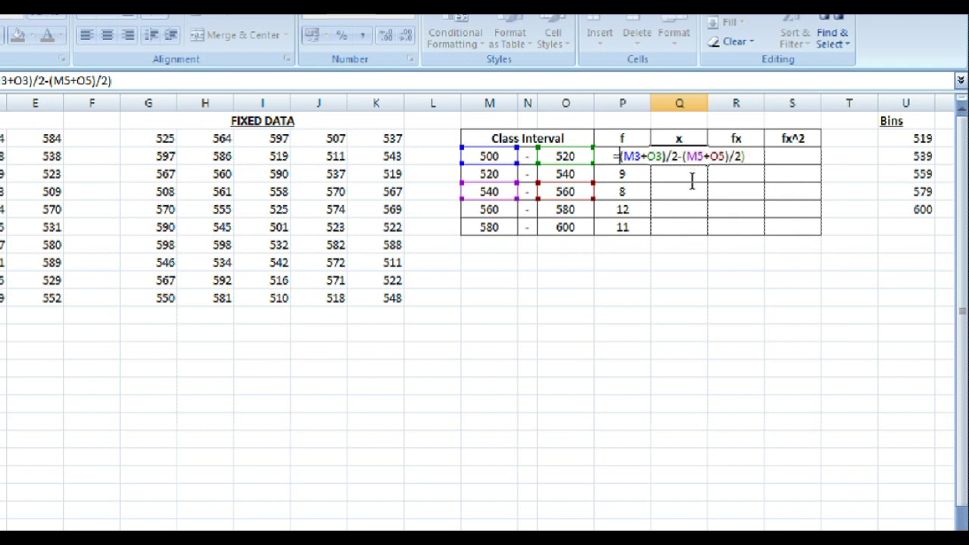
{"action": "key", "text": "Home"}
{"action": "key", "text": "Right"}
{"action": "type", "text": "("}
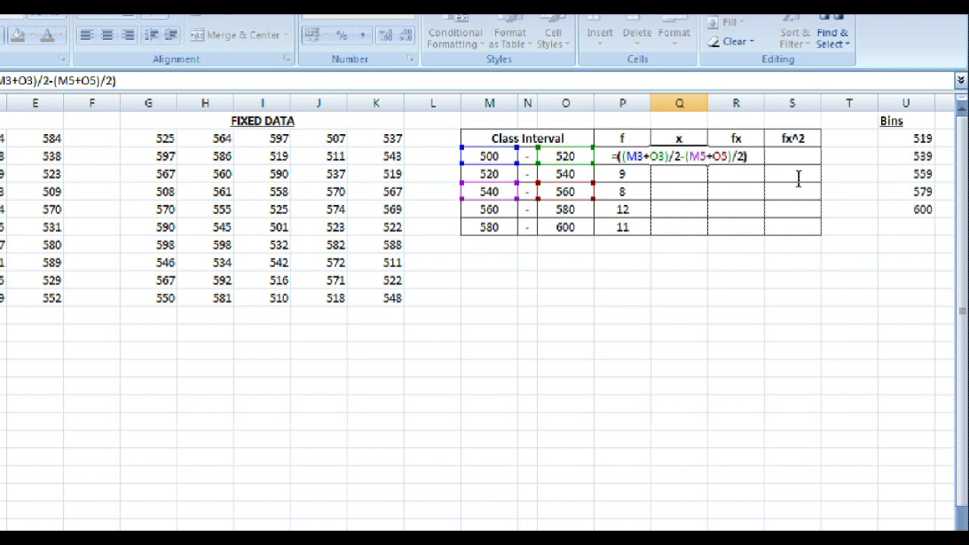
Step: Divide the bracketed midpoint difference by the class width, (O3-M3)
{"action": "key", "text": "End"}
{"action": "type", "text": "/"}
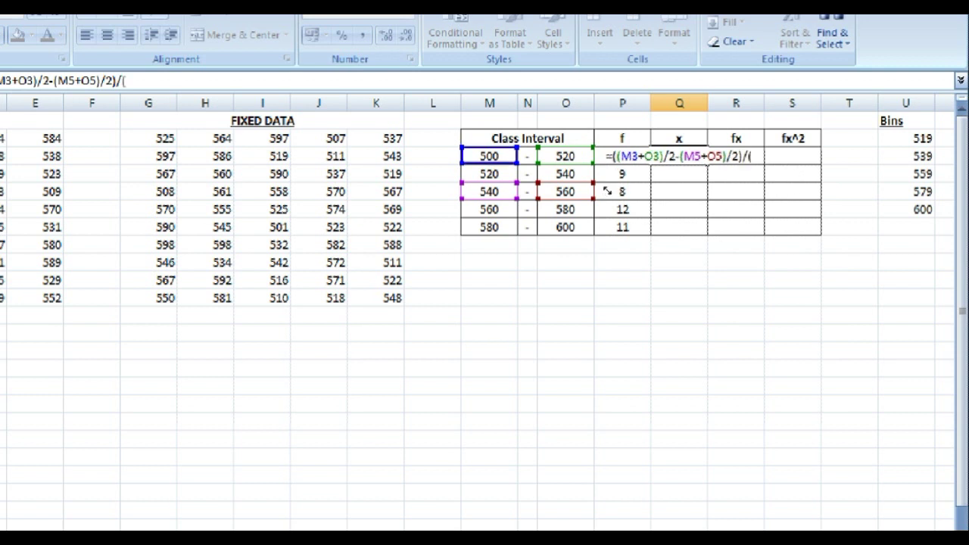
{"action": "type", "text": "("}
{"action": "key", "text": "Left"}
{"action": "key", "text": "Left"}
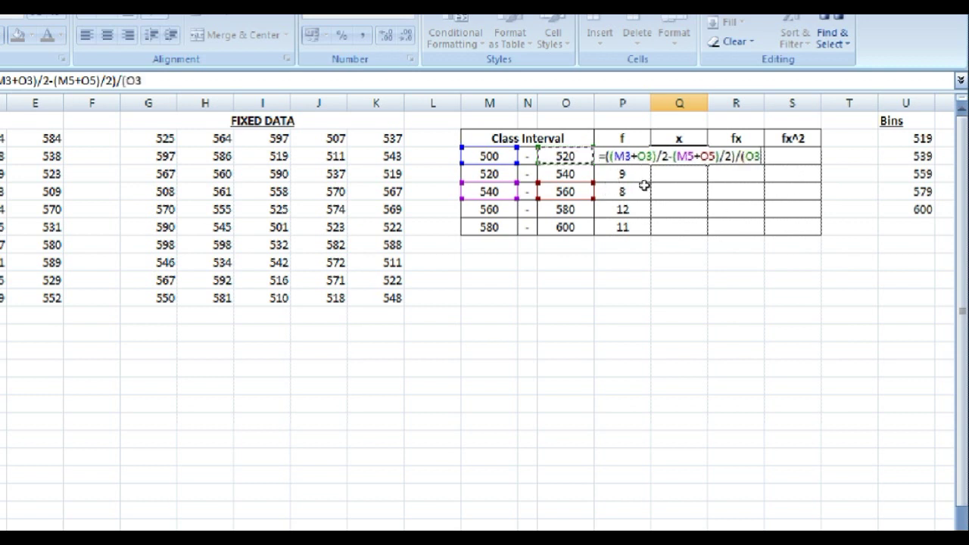
{"action": "type", "text": "-"}
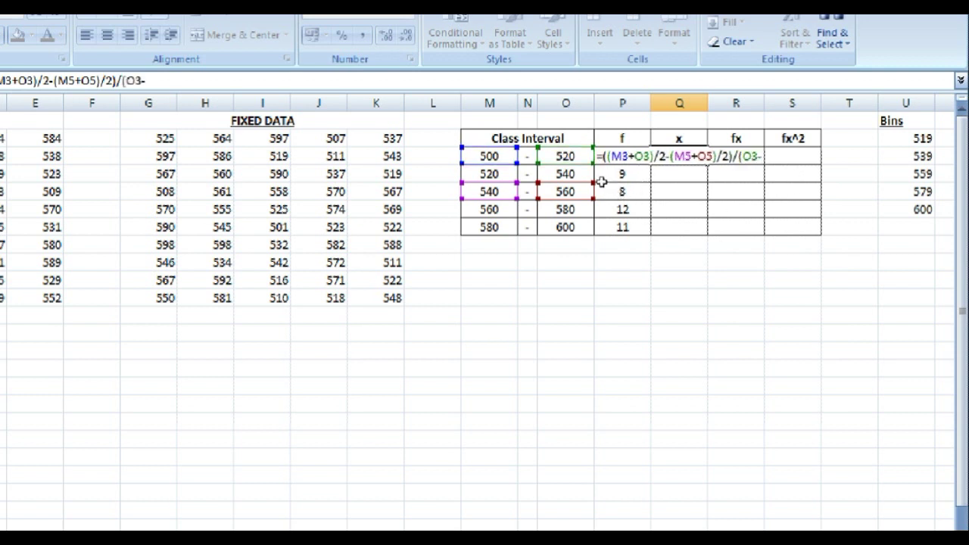
{"action": "key", "text": "Left"}
{"action": "key", "text": "Left"}
{"action": "key", "text": "Left"}
{"action": "key", "text": "Left"}
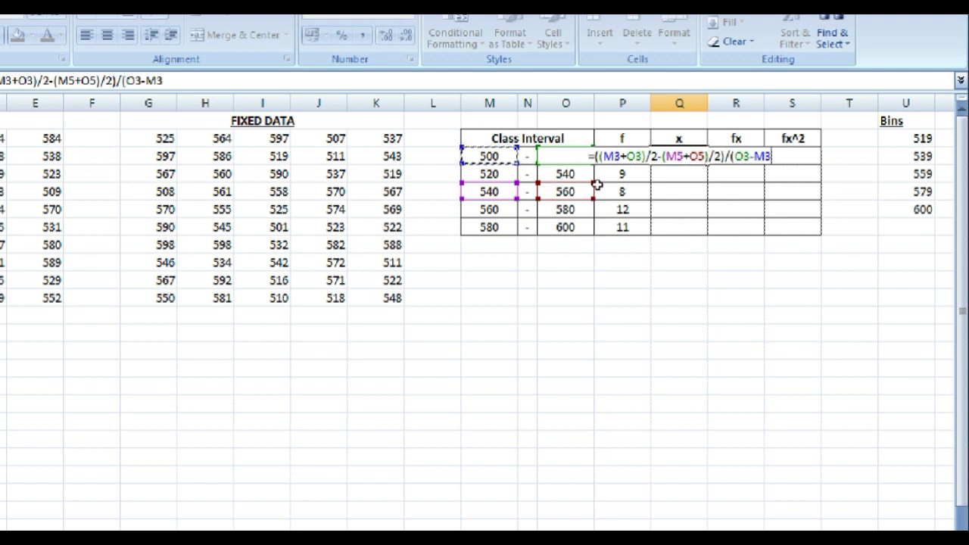
{"action": "type", "text": ")"}
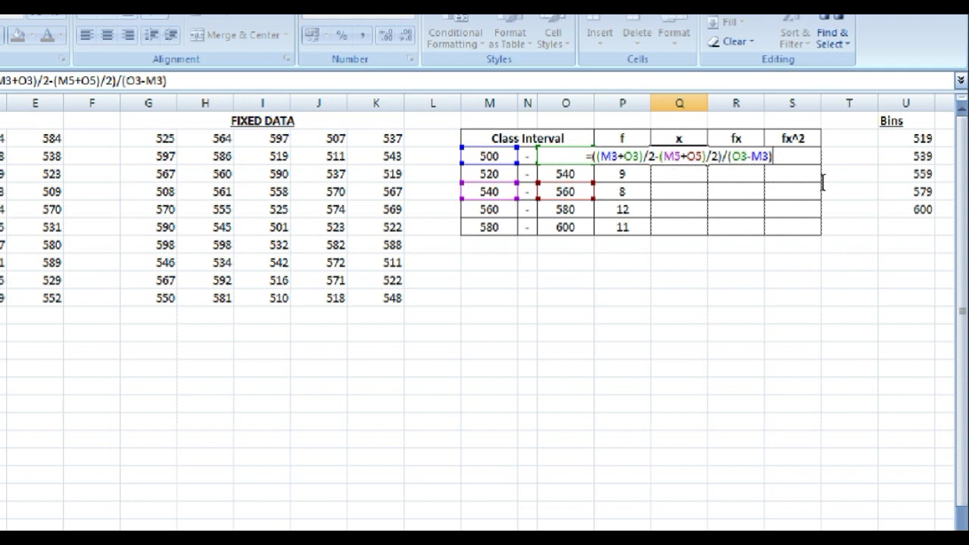
Step: Decline the proposed correction, remove the surplus closing bracket and enter =((M3+O3)/2-(M5+O5)/2)/(O3-M3) in cell Q3
{"action": "type", "text": ")"}
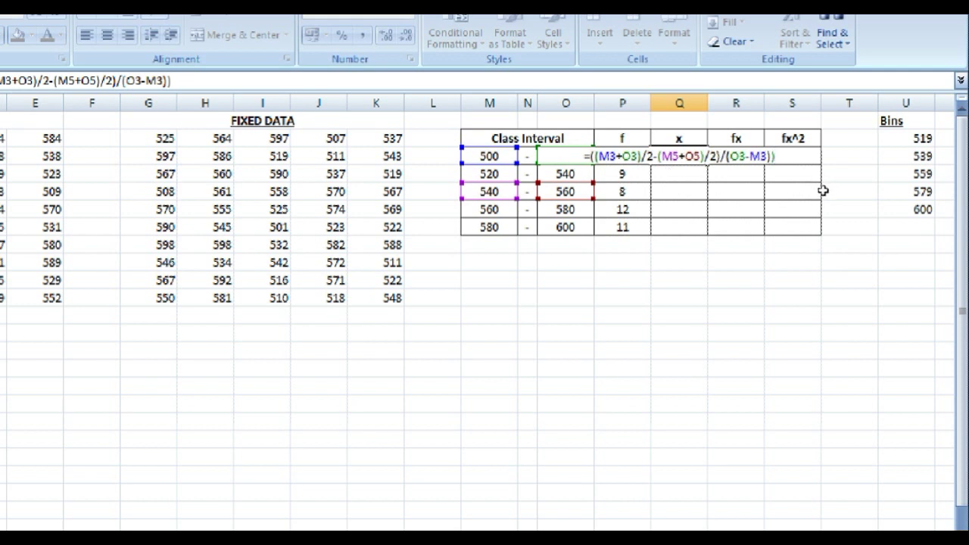
{"action": "key", "text": "Return"}
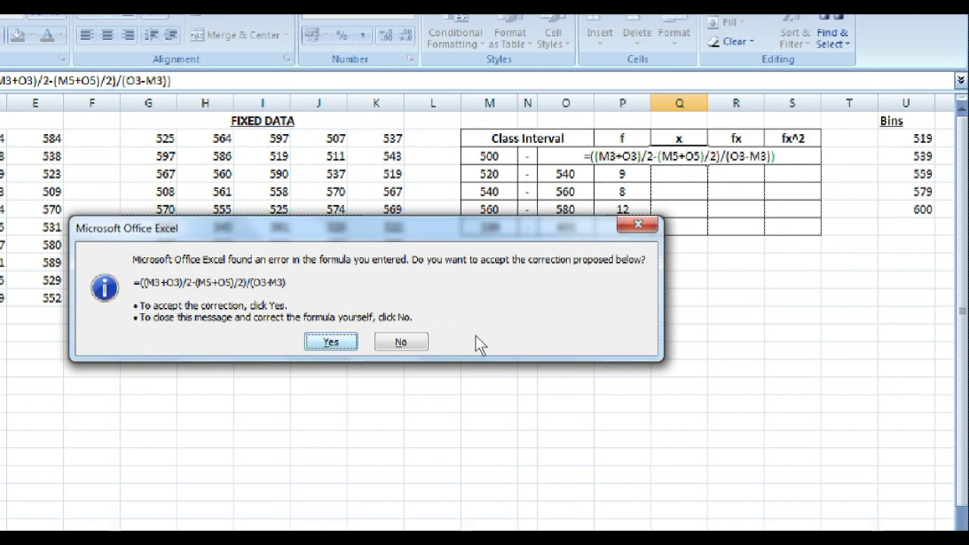
{"action": "key", "text": "n"}
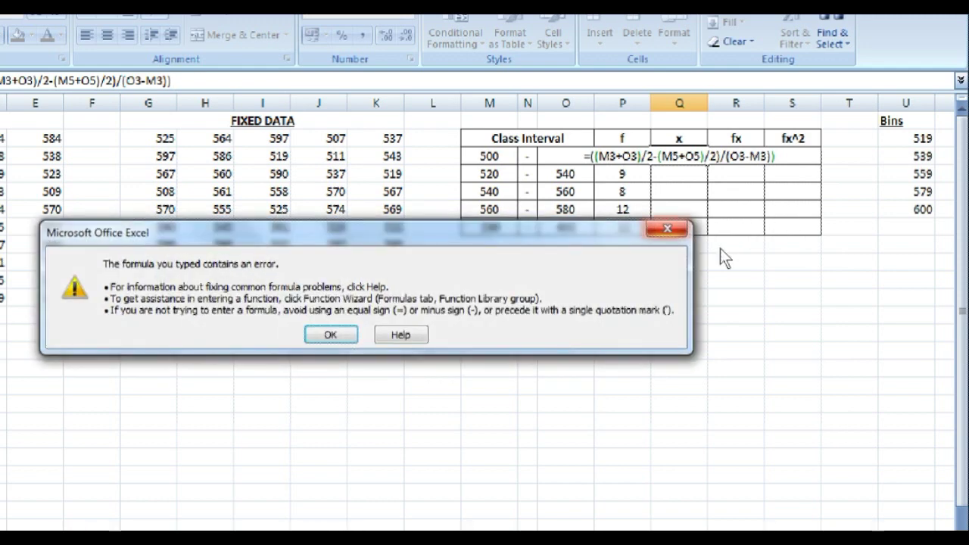
{"action": "key", "text": "Return"}
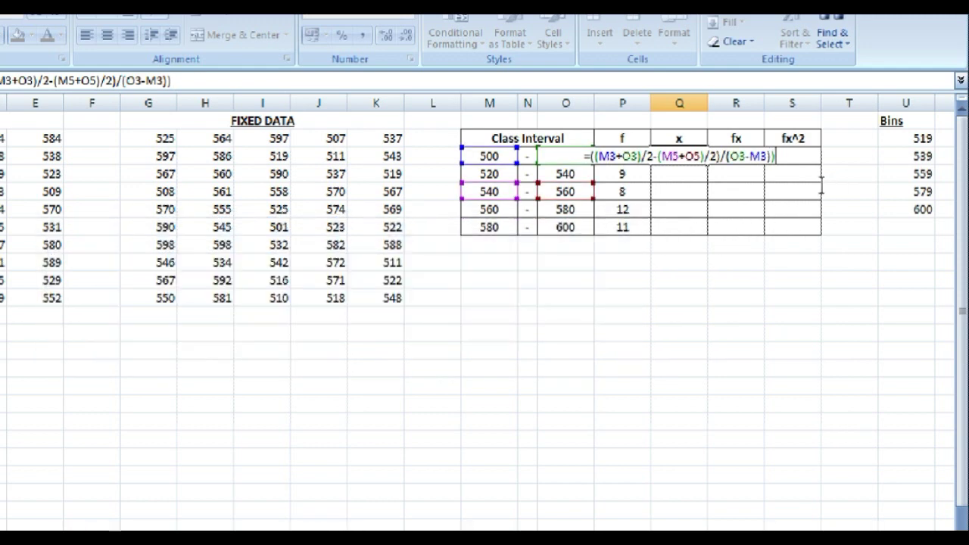
{"action": "key", "text": "BackSpace"}
{"action": "key", "text": "Return"}
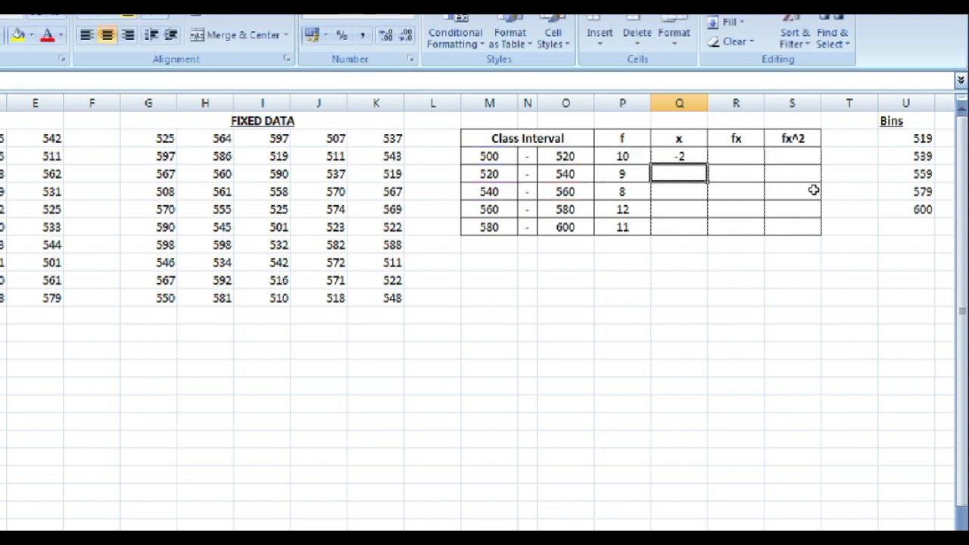
Step: Make the M5 and O5 references absolute in the Q3 formula, giving =((M3+O3)/2-($M$5+$O$5)/2)/(O3-M3)
{"action": "key", "text": "Up"}
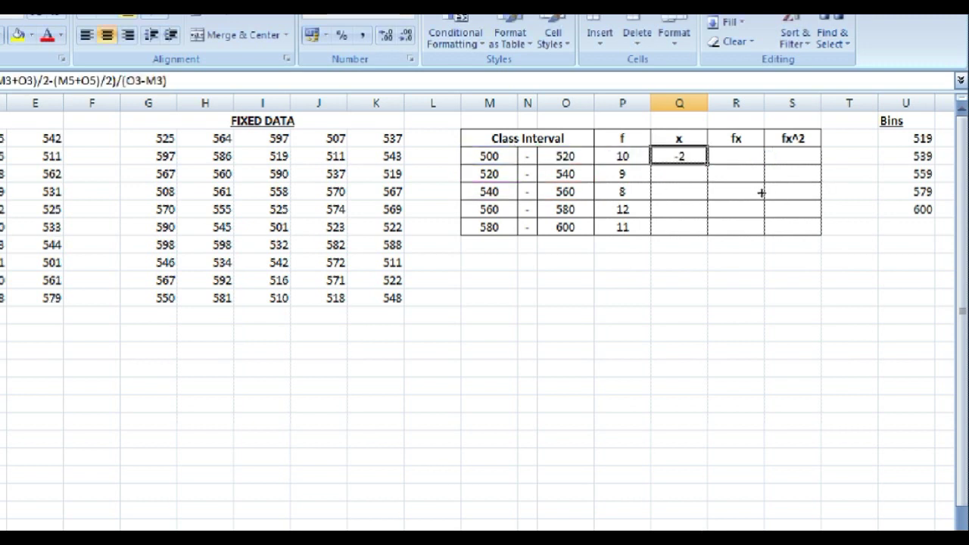
{"action": "key", "text": "F2"}
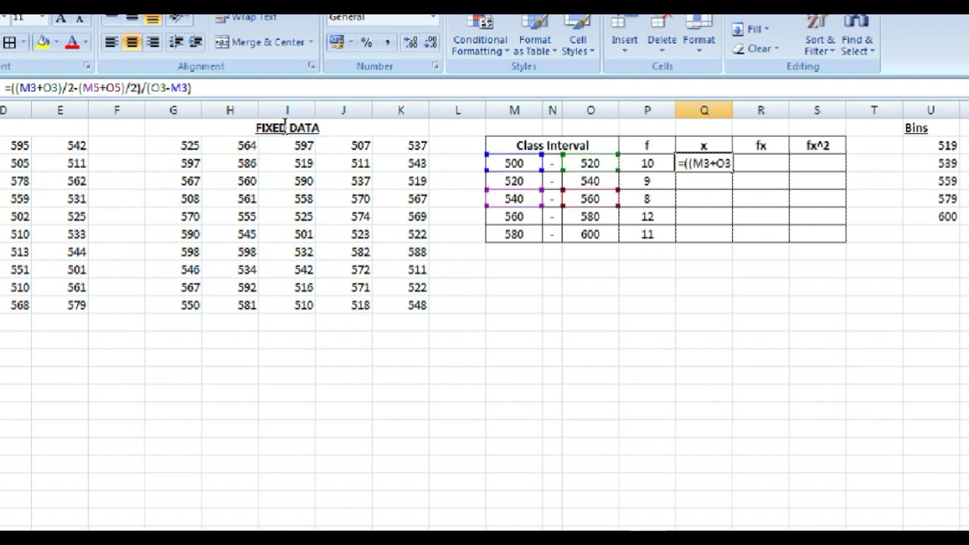
{"action": "left_click", "coordinate": [727, 164]}
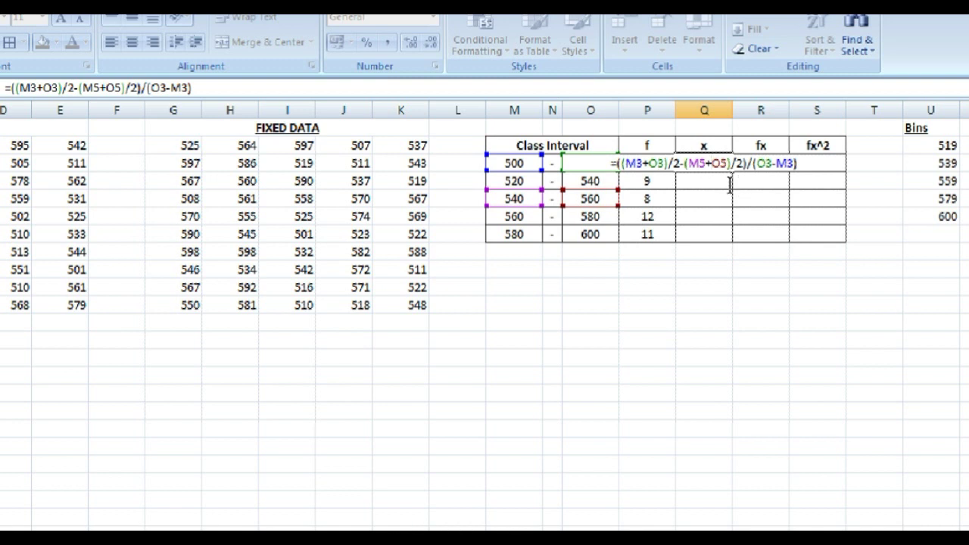
{"action": "left_click_drag", "start_coordinate": [725, 185], "coordinate": [753, 185]}
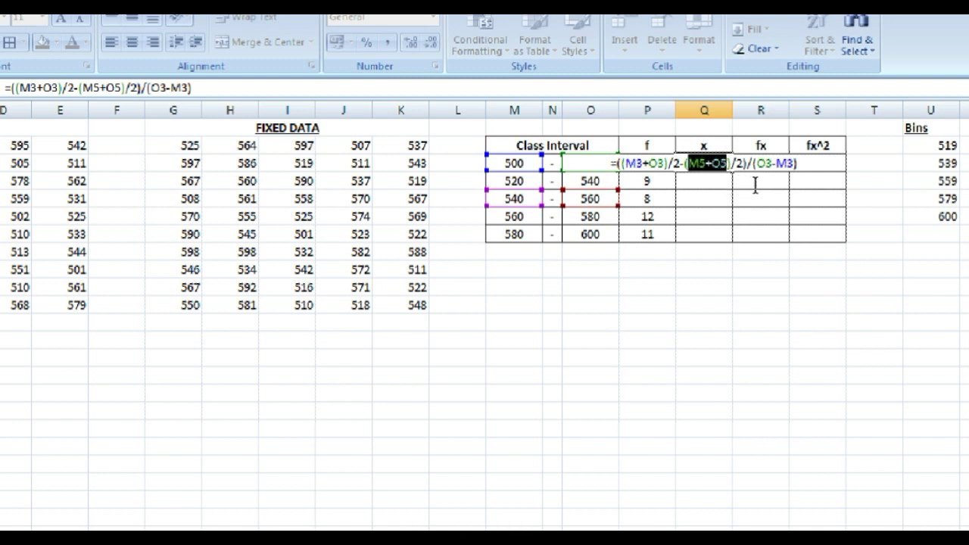
{"action": "left_click", "coordinate": [733, 185]}
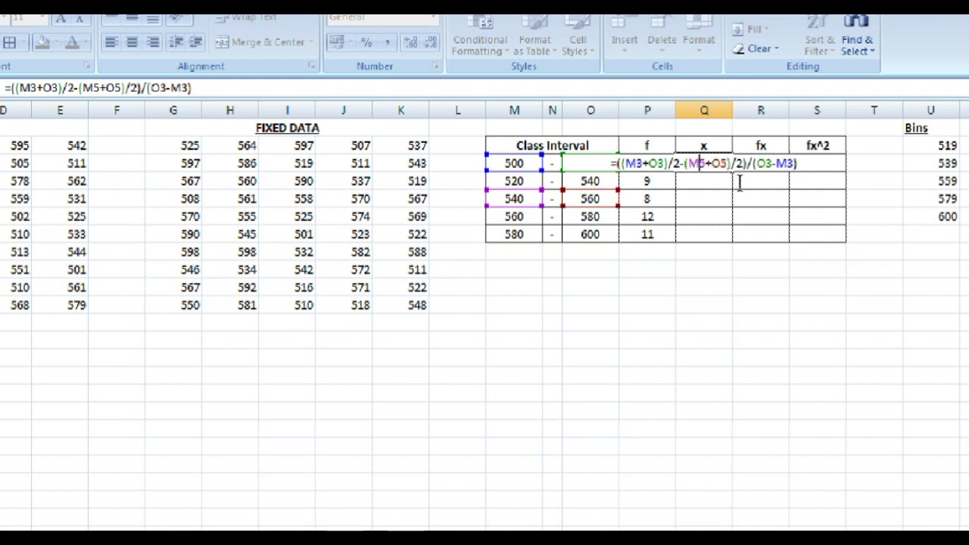
{"action": "key", "text": "F4"}
{"action": "key", "text": "Right"}
{"action": "key", "text": "Right"}
{"action": "key", "text": "Right"}
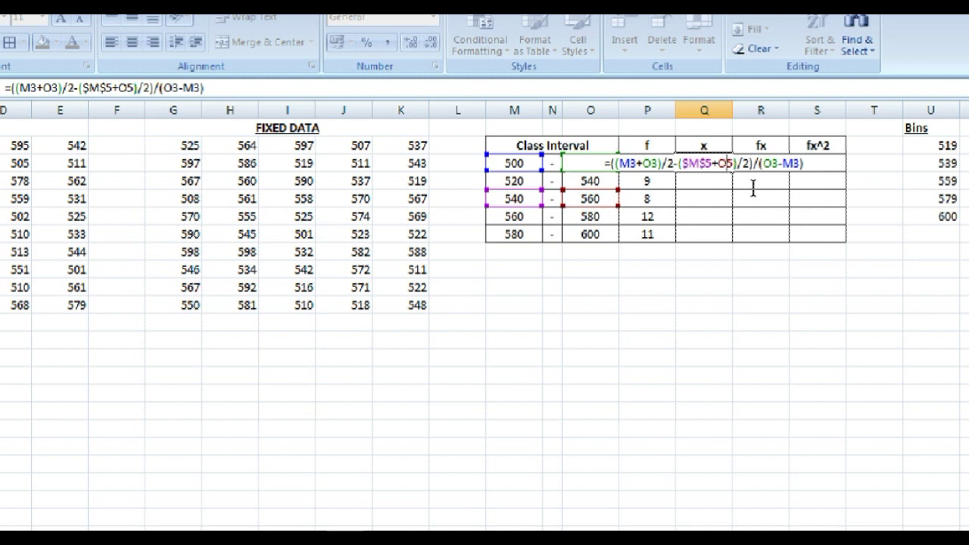
{"action": "key", "text": "F4"}
{"action": "key", "text": "Right"}
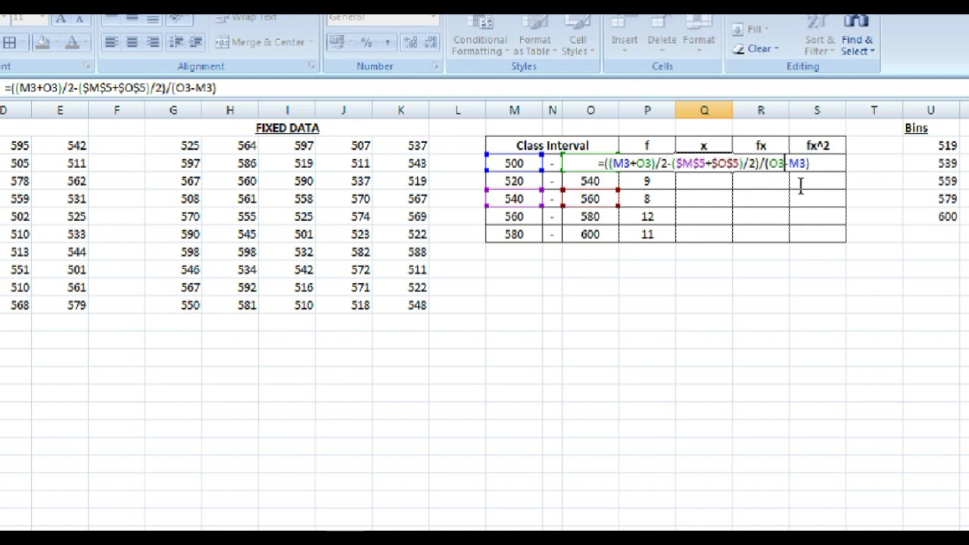
{"action": "key", "text": "Return"}
Step: Fill the x formula from cell Q3 down through Q7
{"action": "key", "text": "Up"}
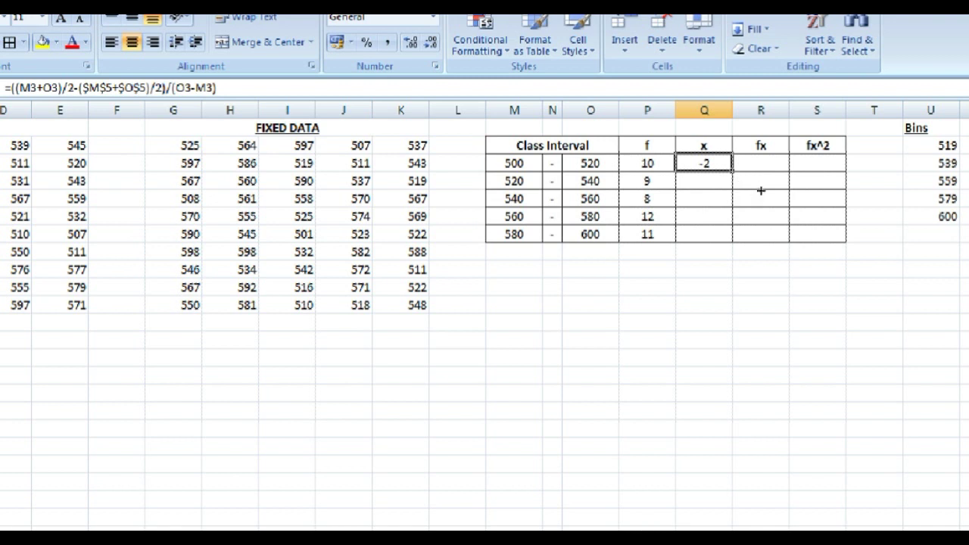
{"action": "left_click_drag", "start_coordinate": [732, 172], "coordinate": [738, 240]}
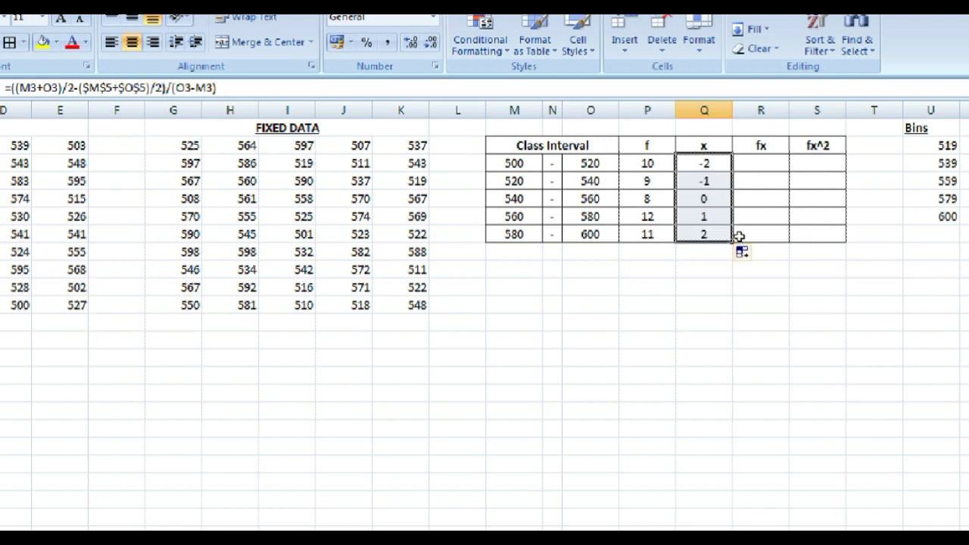
Step: Enter the fx formula =P3*Q3 in cell R3 and fill it down through R7
{"action": "key", "text": "Right"}
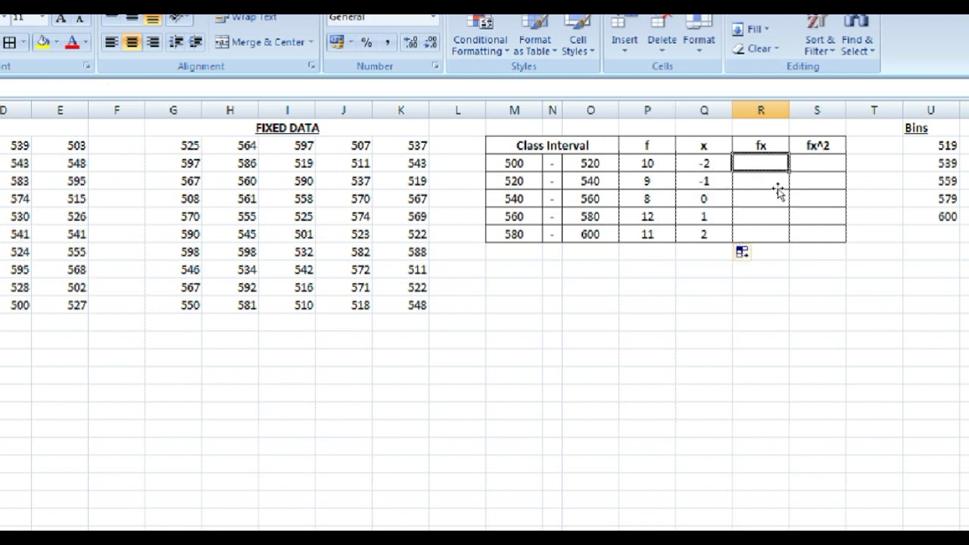
{"action": "type", "text": "="}
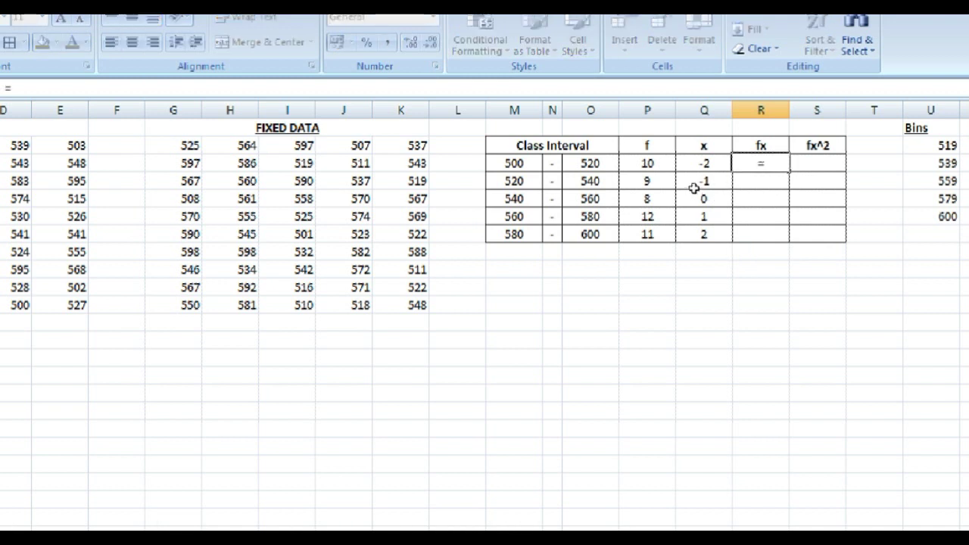
{"action": "key", "text": "Left"}
{"action": "key", "text": "Left"}
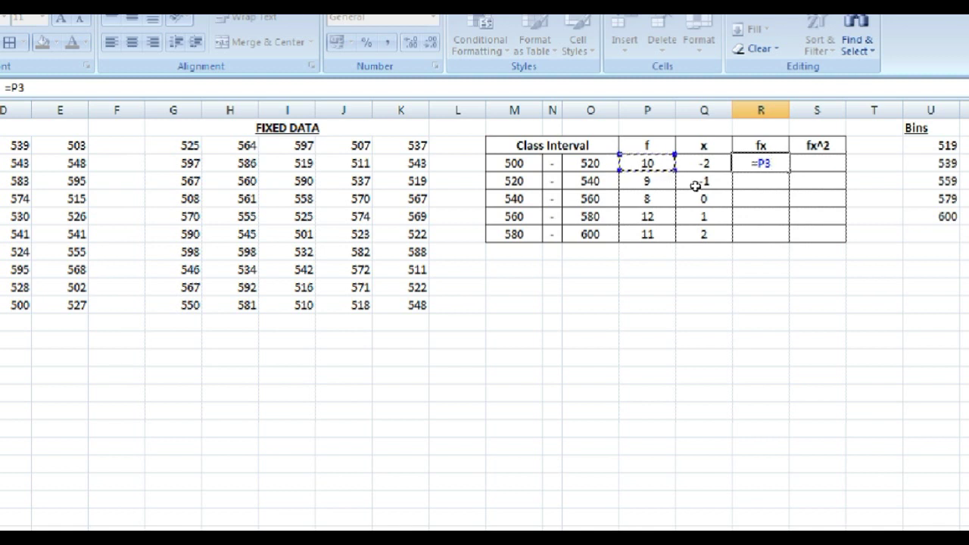
{"action": "type", "text": "*"}
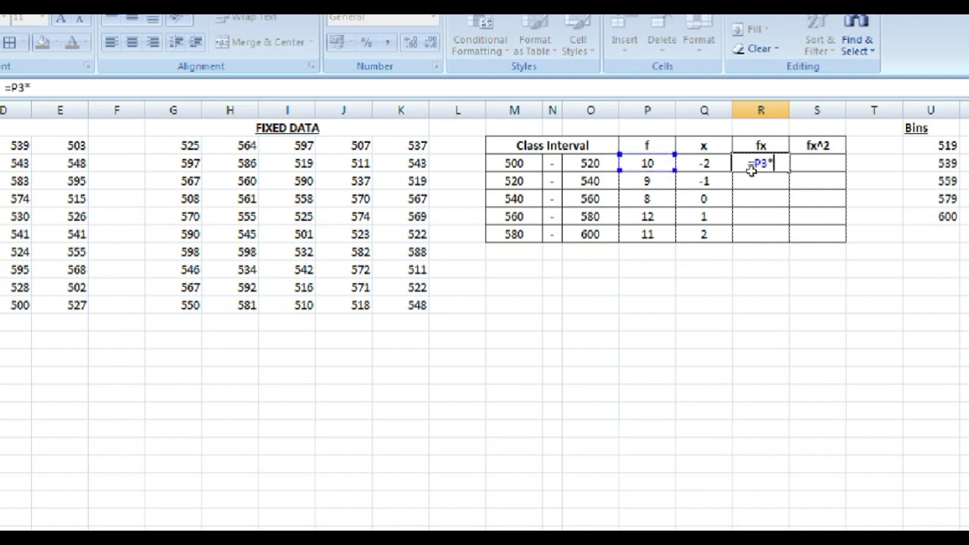
{"action": "key", "text": "Left"}
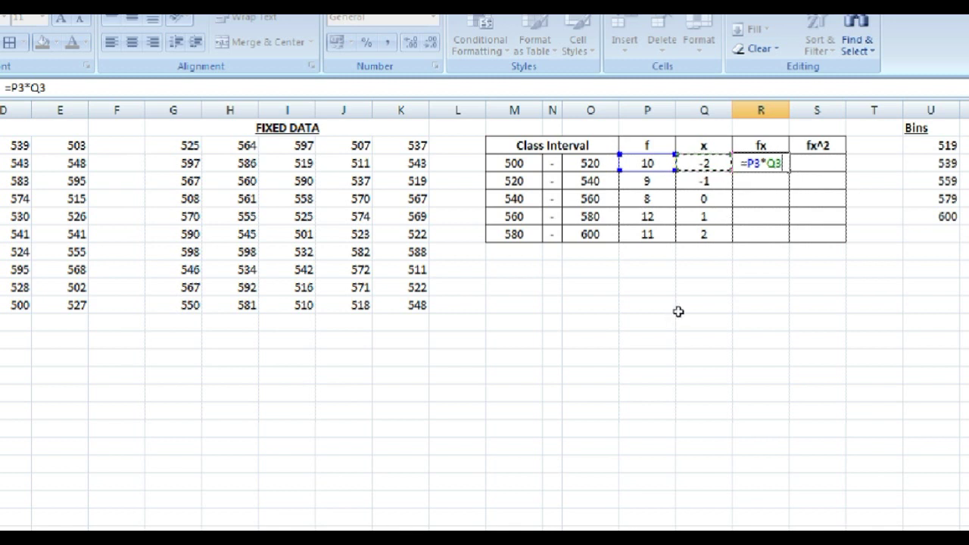
{"action": "key", "text": "Return"}
{"action": "left_click", "coordinate": [783, 163]}
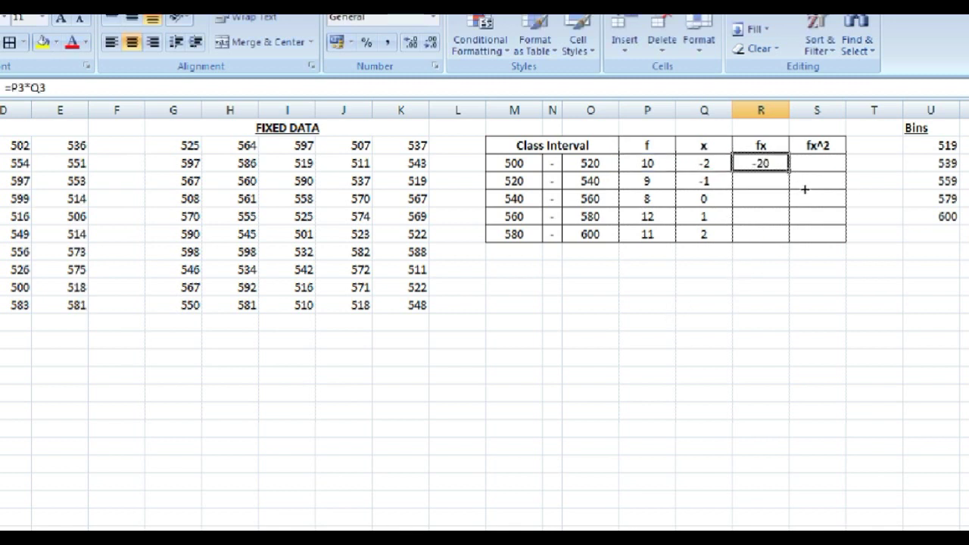
{"action": "left_click_drag", "start_coordinate": [789, 171], "coordinate": [797, 246]}
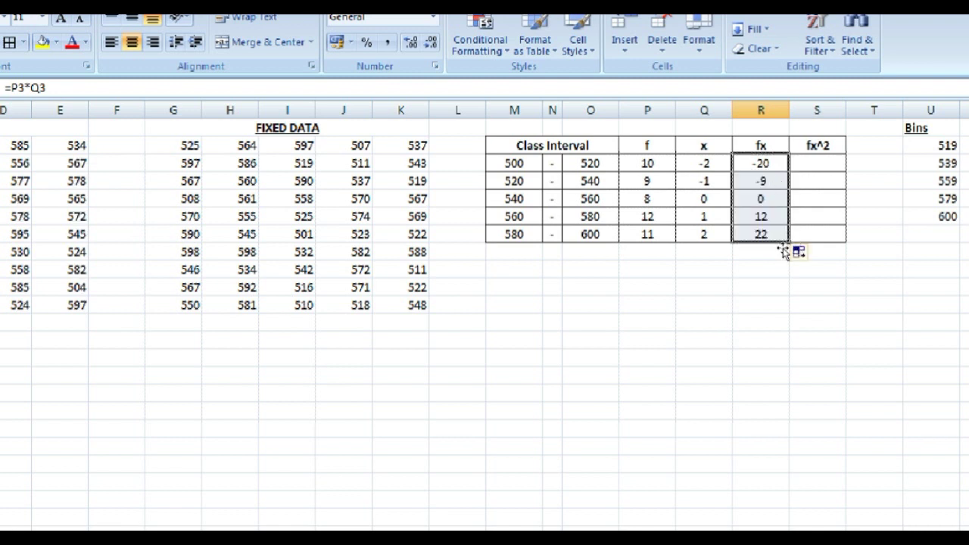
Step: Enter the fx^2 formula =R3*Q3 in cell S3 and fill it down through S7
{"action": "key", "text": "Right"}
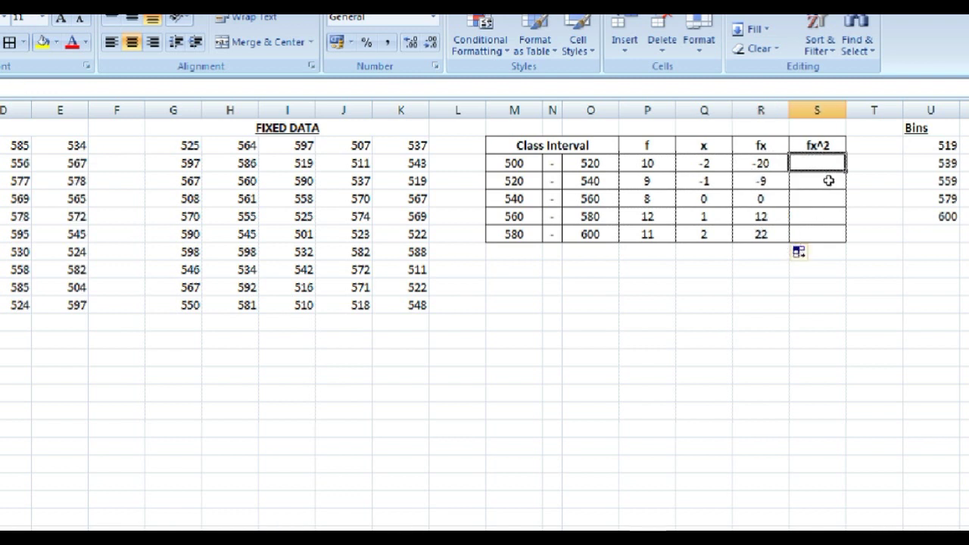
{"action": "key", "text": "Left"}
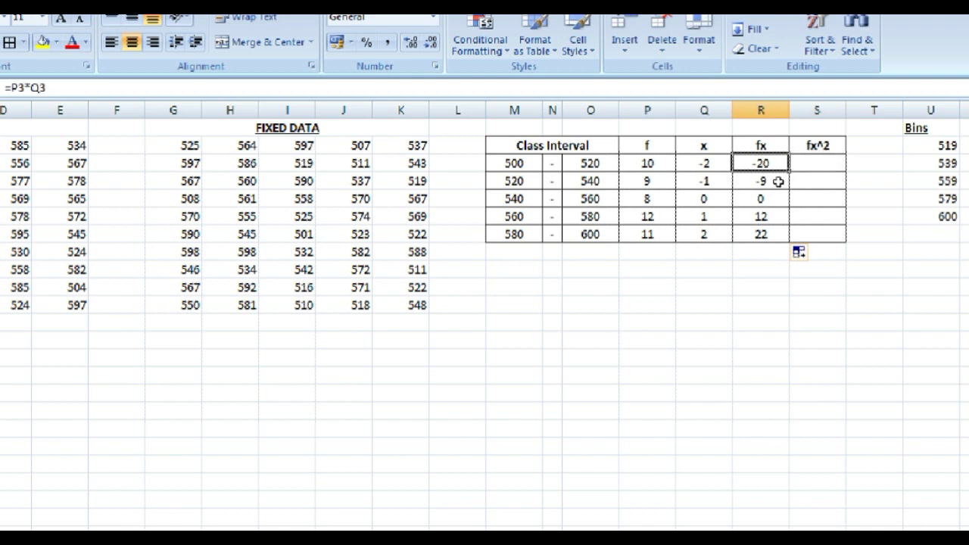
{"action": "key", "text": "Right"}
{"action": "type", "text": "="}
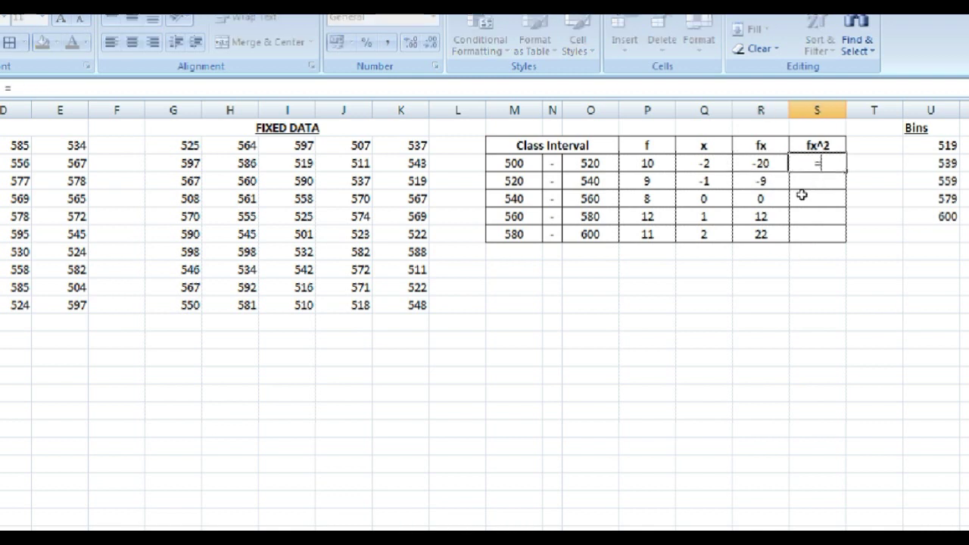
{"action": "key", "text": "Left"}
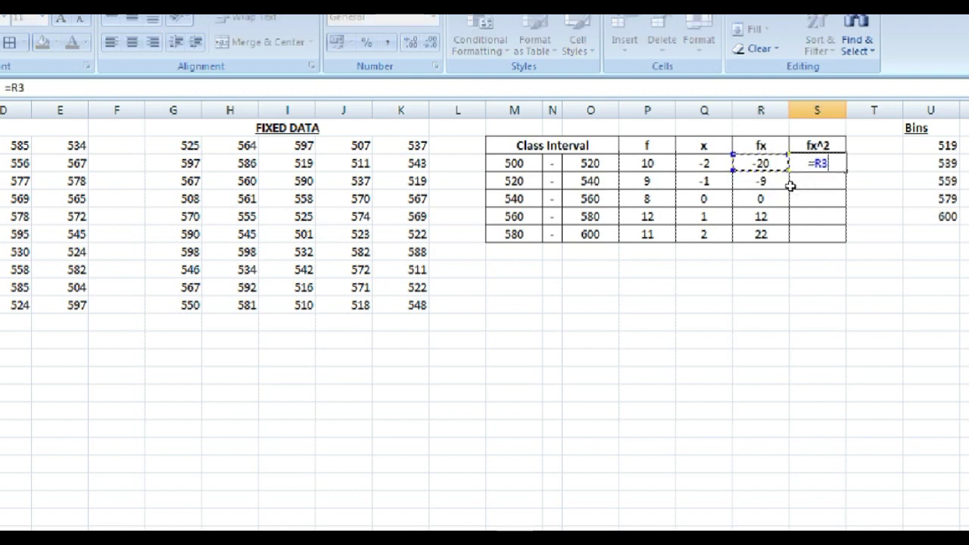
{"action": "type", "text": "*"}
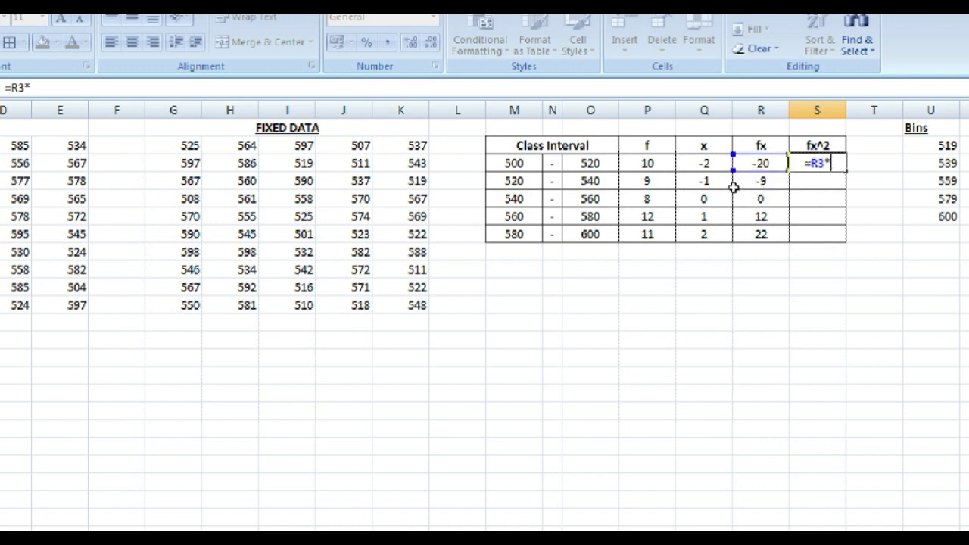
{"action": "key", "text": "Left"}
{"action": "key", "text": "Left"}
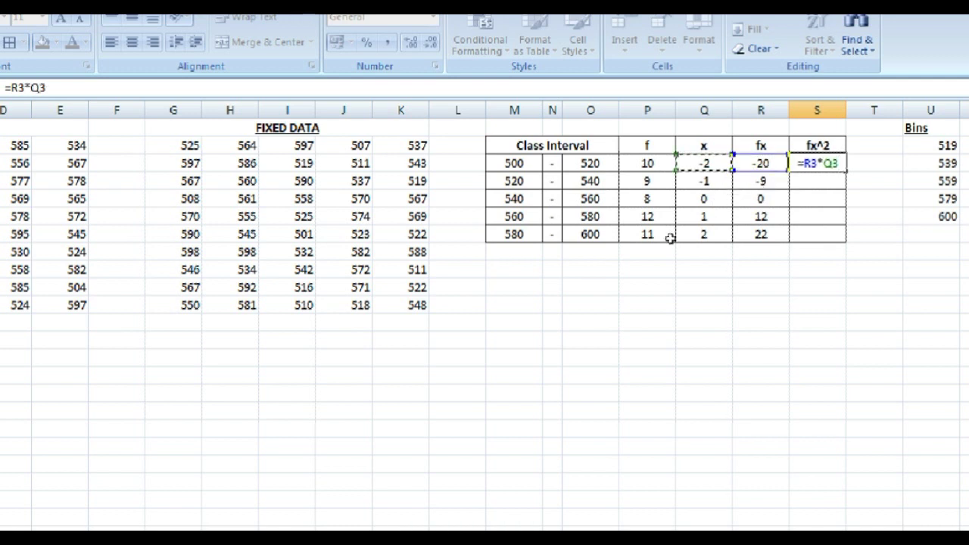
{"action": "key", "text": "Return"}
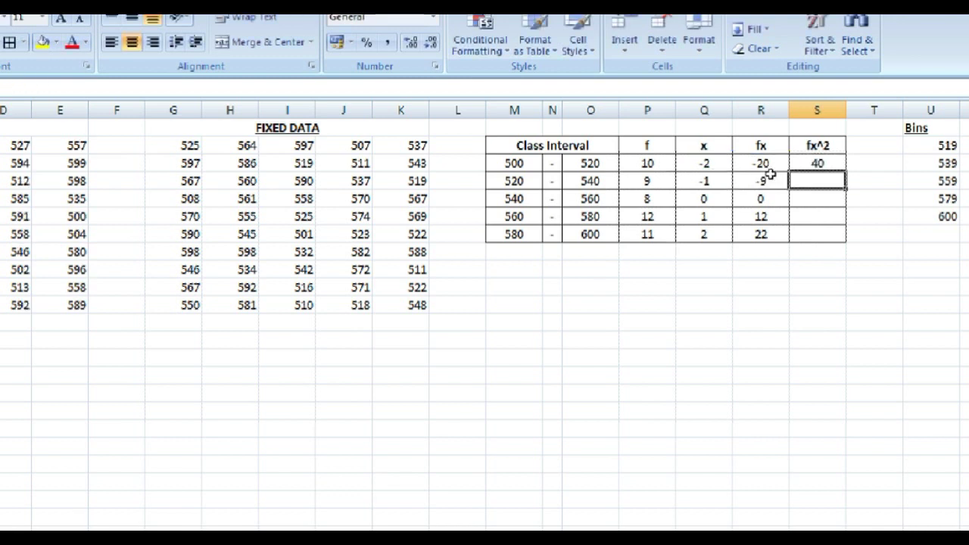
{"action": "key", "text": "Up"}
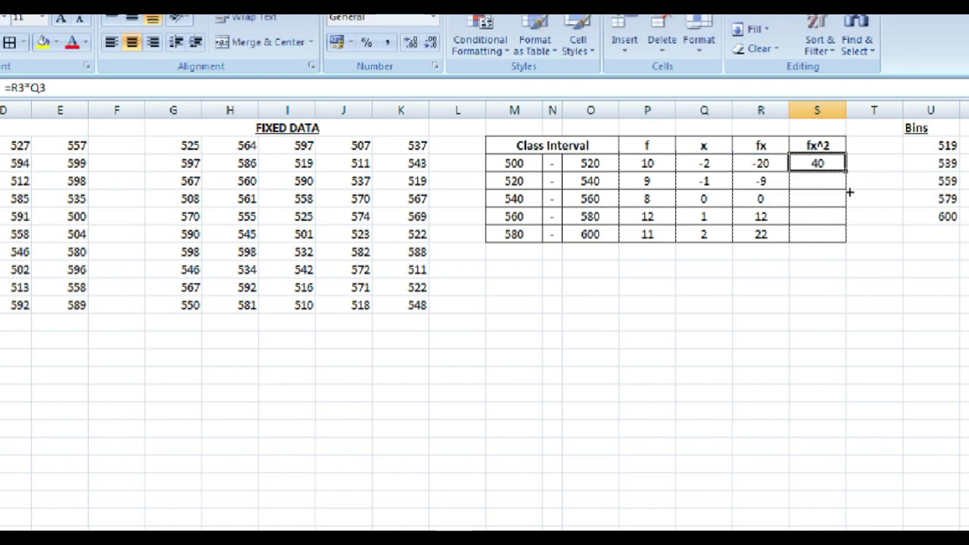
{"action": "left_click_drag", "start_coordinate": [846, 172], "coordinate": [833, 242]}
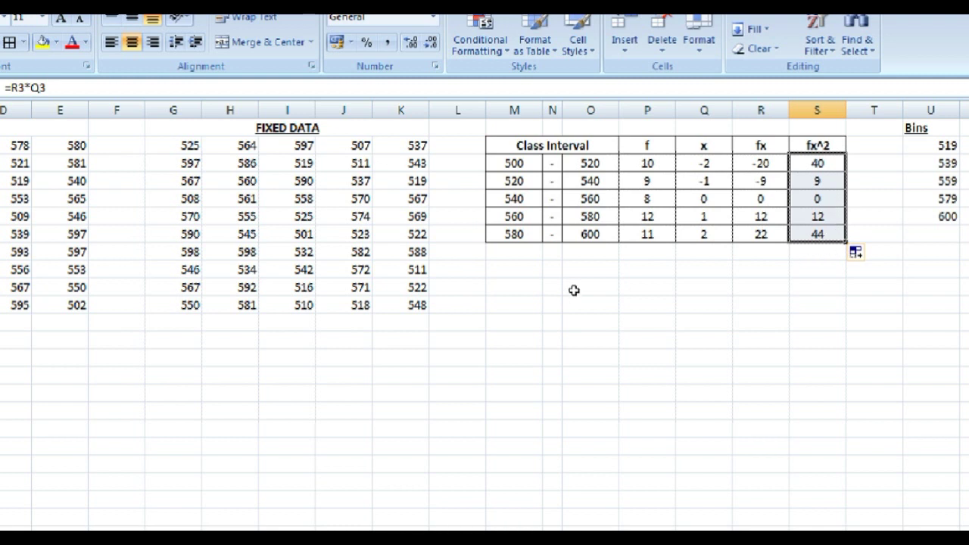
Step: Enter the label Totals in cell O8 below the class intervals and add borders to cells O8:S8
{"action": "left_click", "coordinate": [593, 260]}
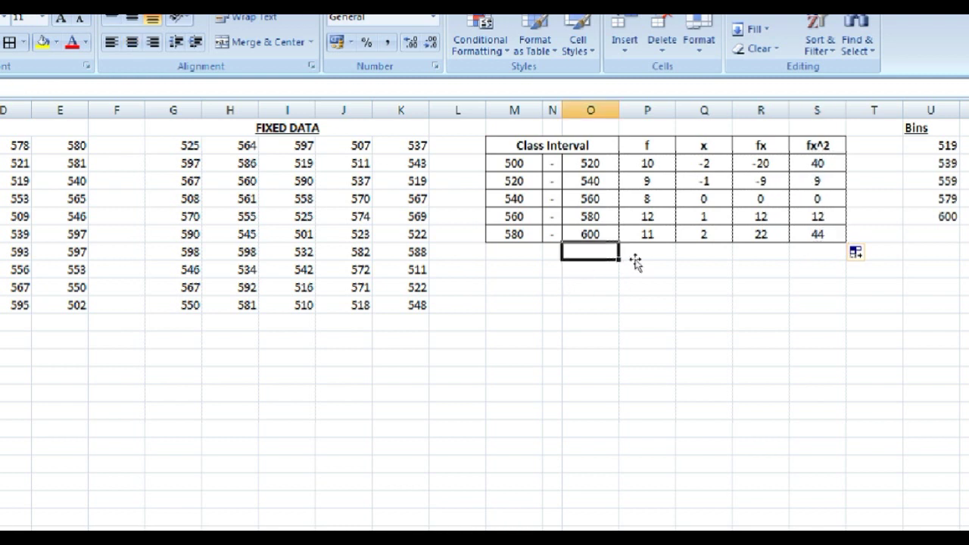
{"action": "type", "text": "Tota"}
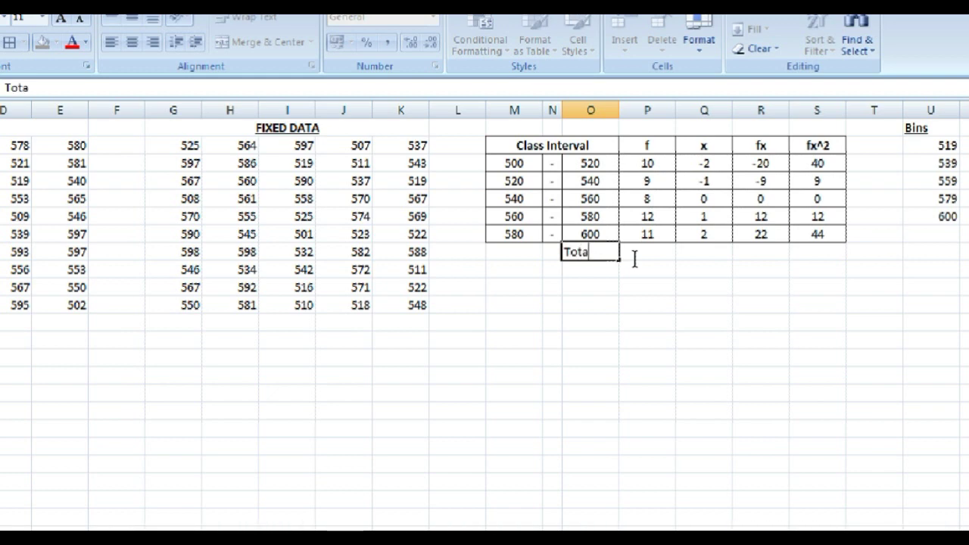
{"action": "type", "text": "ls"}
{"action": "key", "text": "Return"}
{"action": "key", "text": "Up"}
{"action": "key", "text": "shift+Right"}
{"action": "key", "text": "shift+Right"}
{"action": "key", "text": "shift+Right"}
{"action": "key", "text": "shift+Right"}
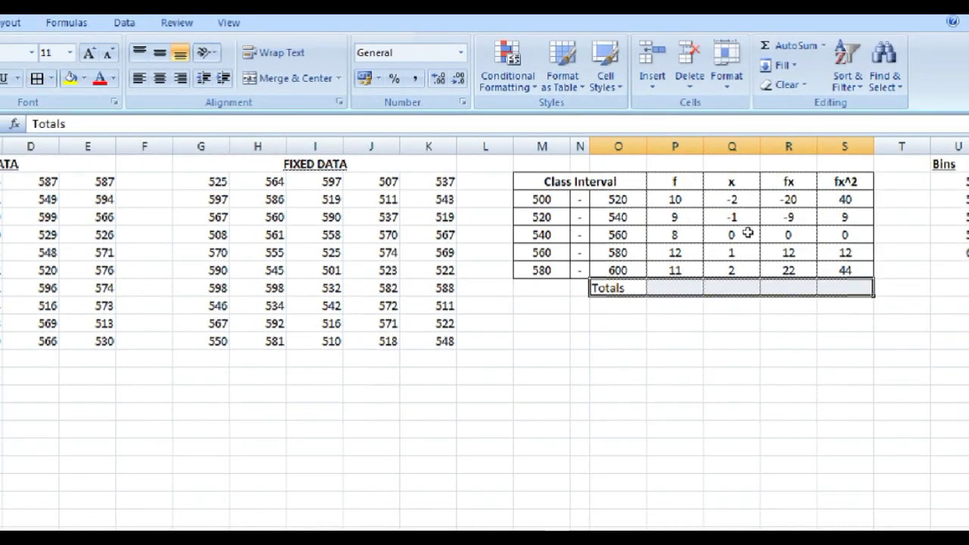
Step: Total the f column in cell P8 with row-absolute references, =SUM(P$3:P$7)
{"action": "key", "text": "Right"}
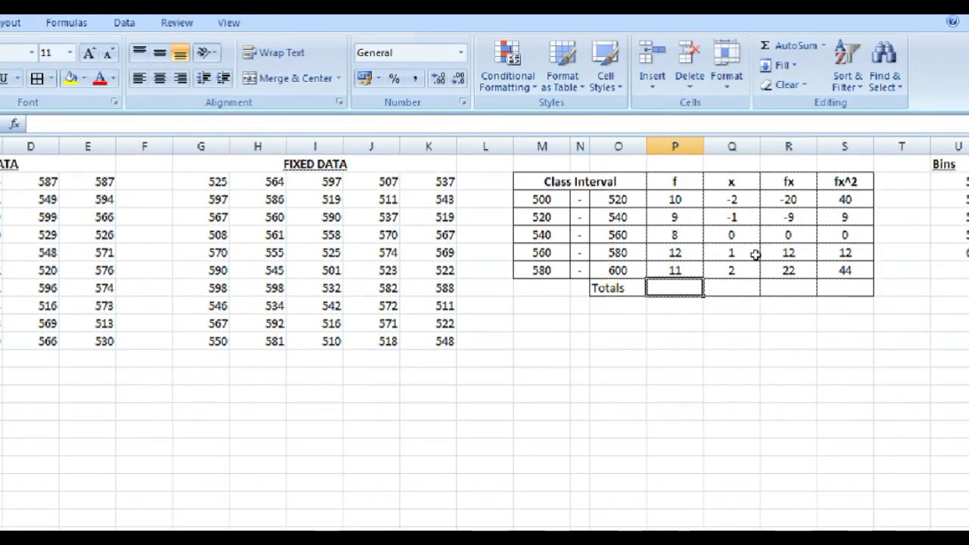
{"action": "type", "text": "="}
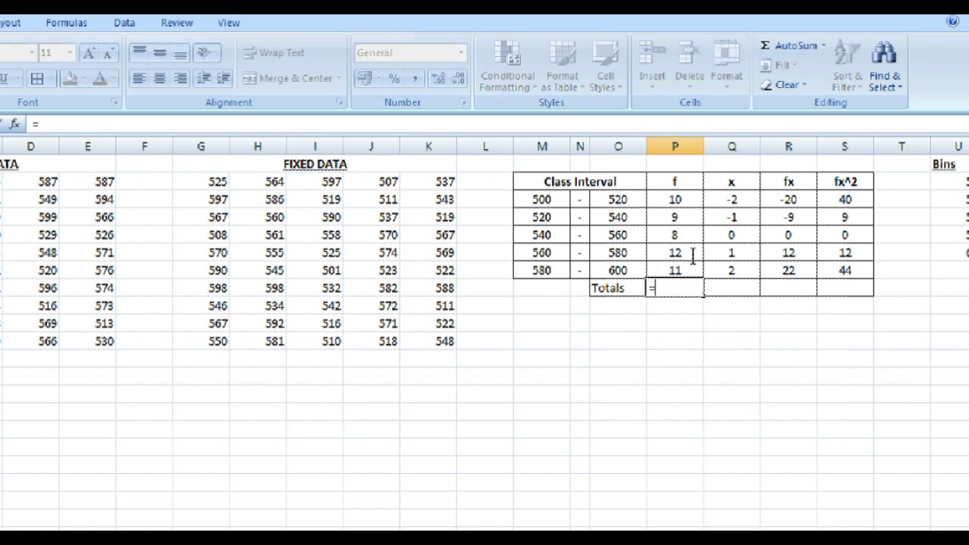
{"action": "type", "text": "SU"}
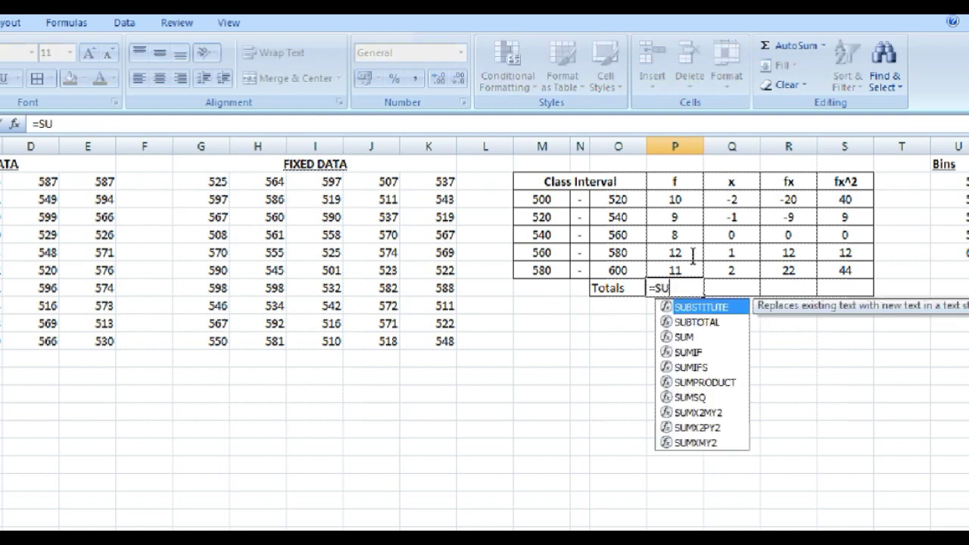
{"action": "type", "text": "M("}
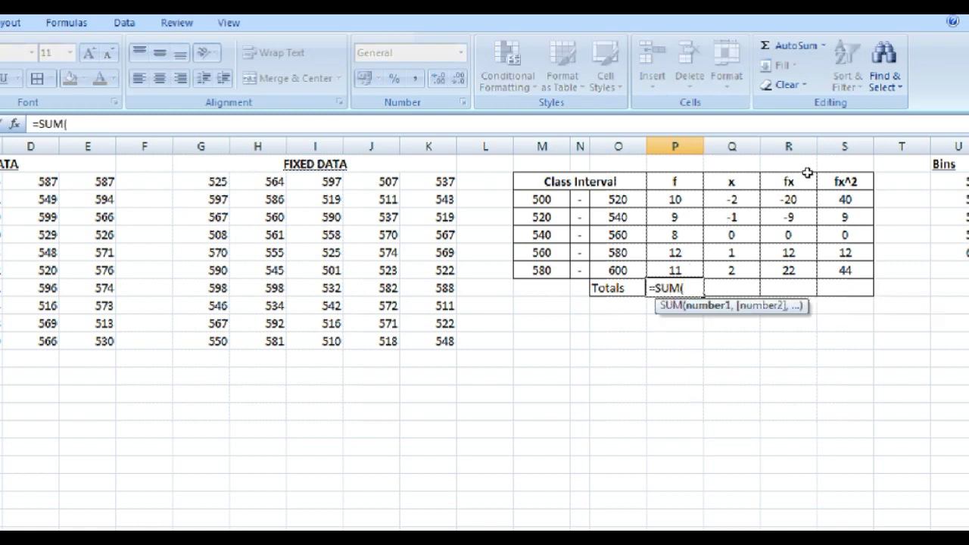
{"action": "left_click_drag", "start_coordinate": [674, 199], "coordinate": [684, 242]}
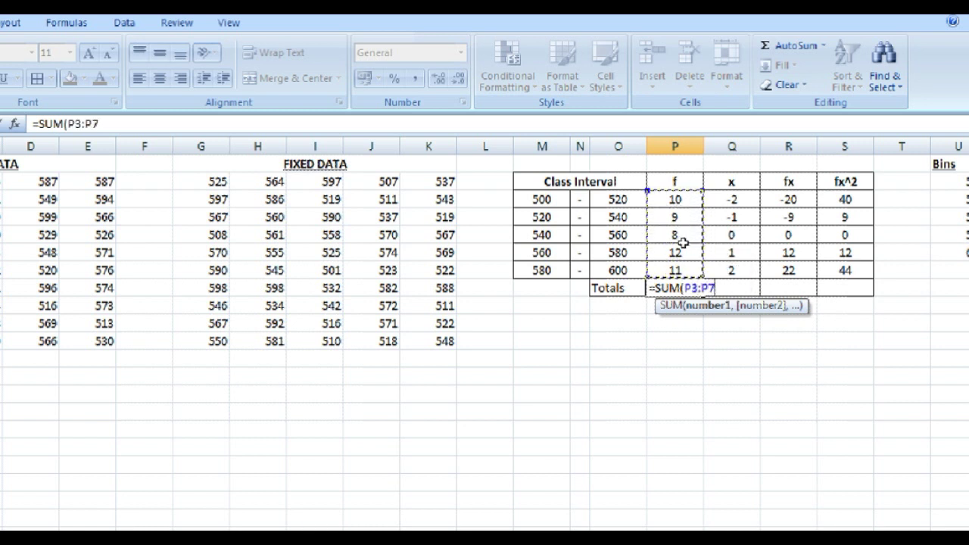
{"action": "type", "text": ")"}
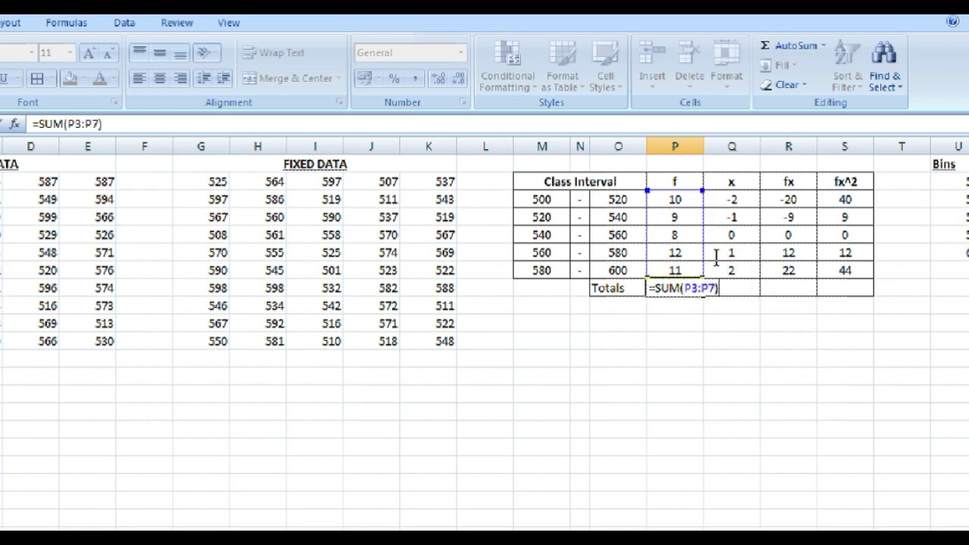
{"action": "left_click", "coordinate": [719, 285]}
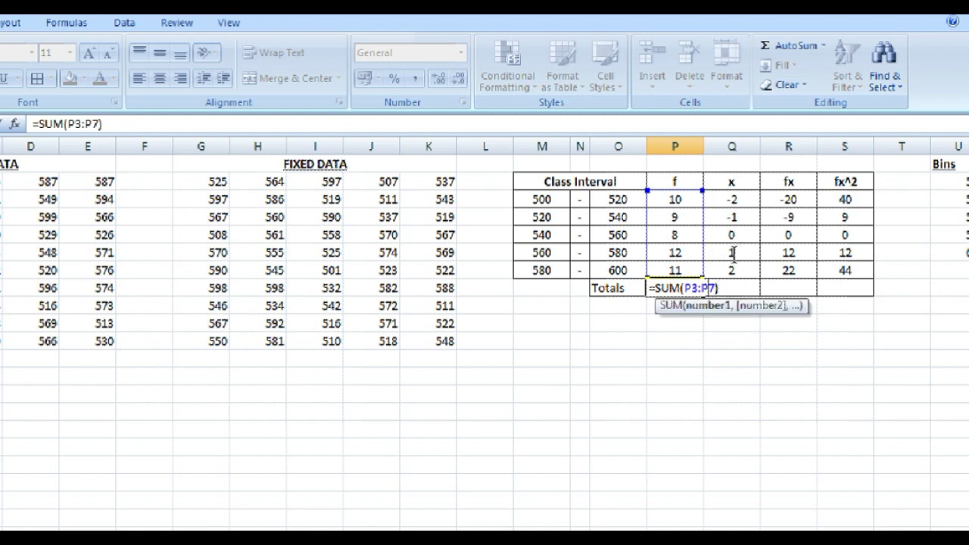
{"action": "type", "text": "$"}
{"action": "type", "text": "$"}
{"action": "key", "text": "Return"}
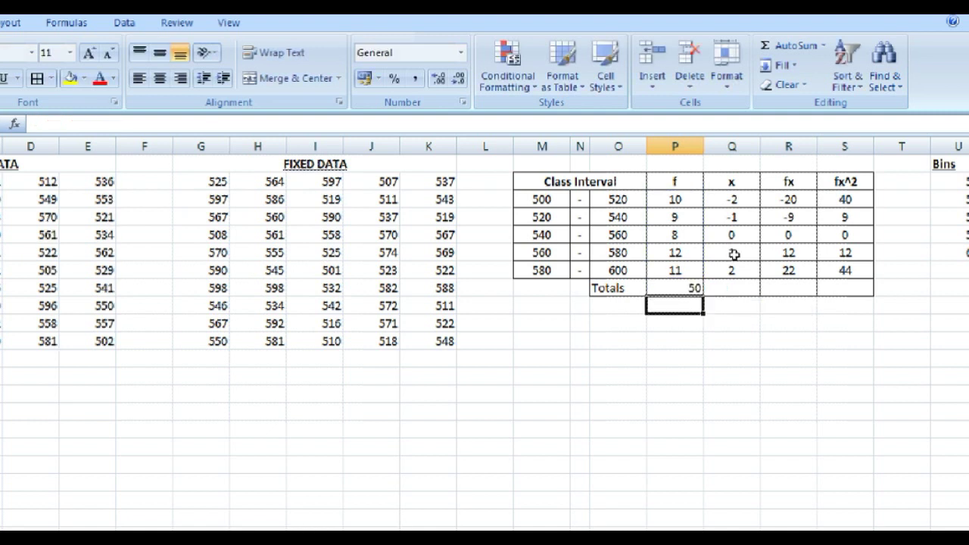
Step: Copy the P8 total formula across to the x, fx and fx^2 columns in Q8:S8
{"action": "key", "text": "Up"}
{"action": "key", "text": "ctrl+c"}
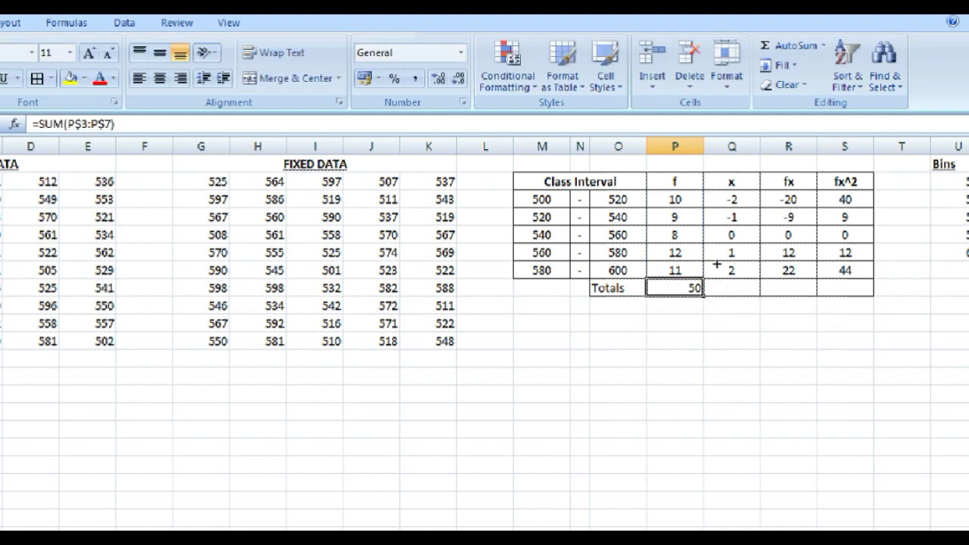
{"action": "left_click_drag", "start_coordinate": [717, 262], "coordinate": [849, 255]}
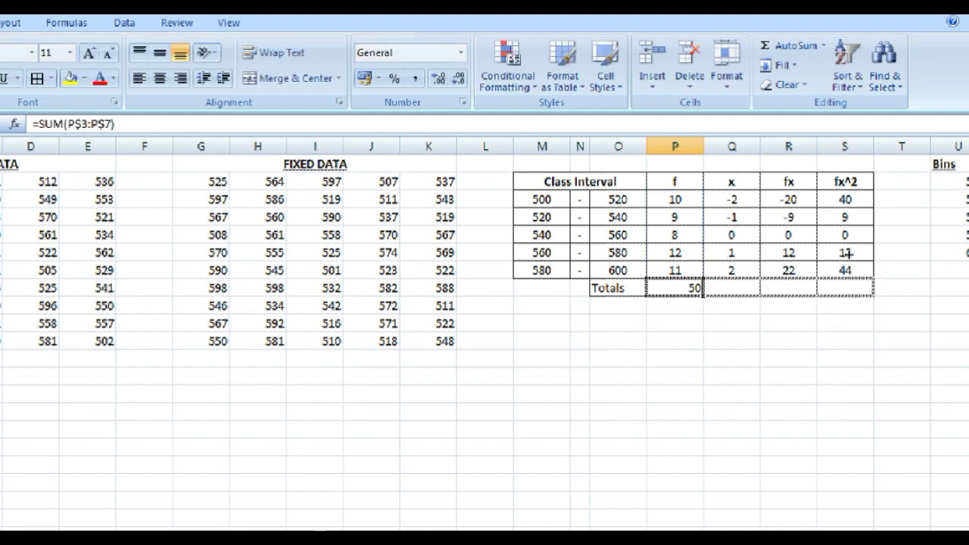
{"action": "key", "text": "ctrl+v"}
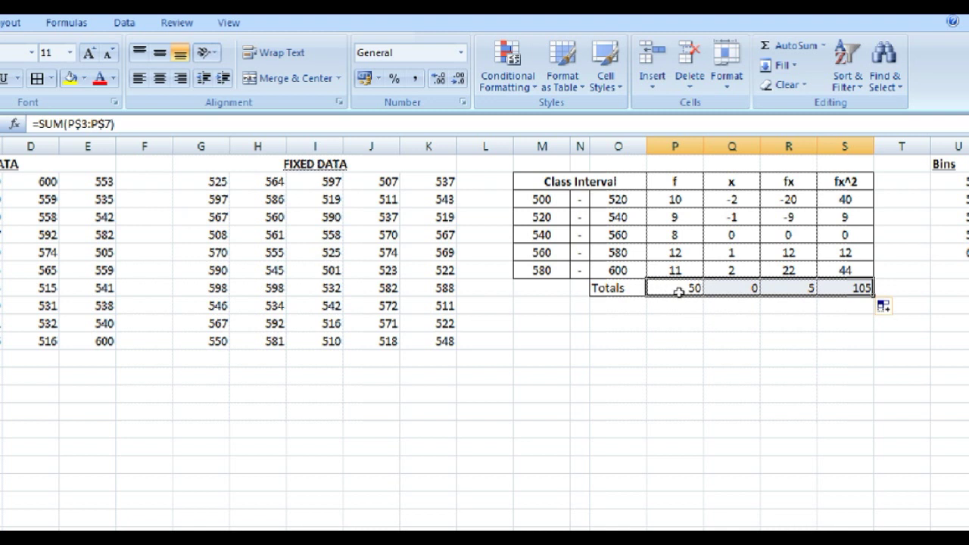
Step: Enter the heading EXCEL in cell Q10 and a bold, underlined heading F.D. in cell S10
{"action": "left_click", "coordinate": [733, 323]}
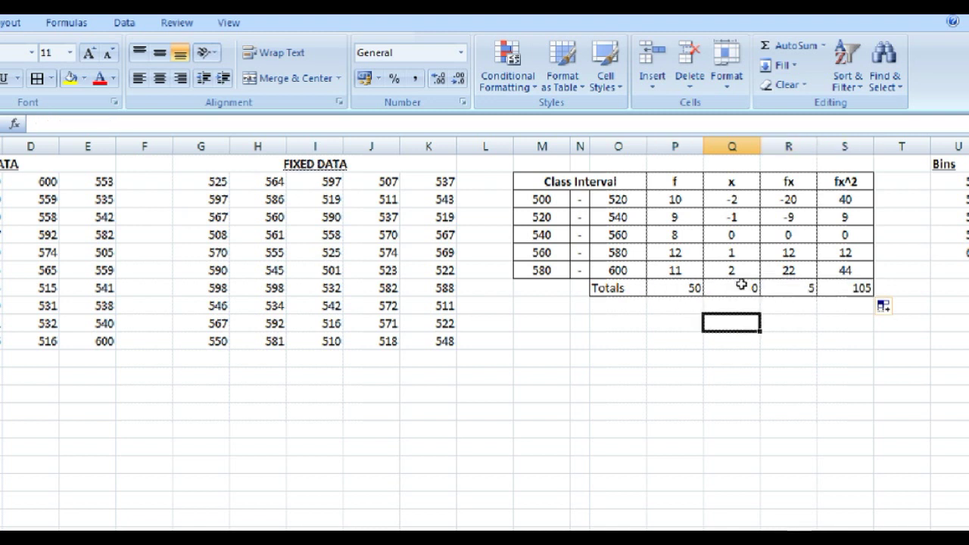
{"action": "type", "text": "EXCEL"}
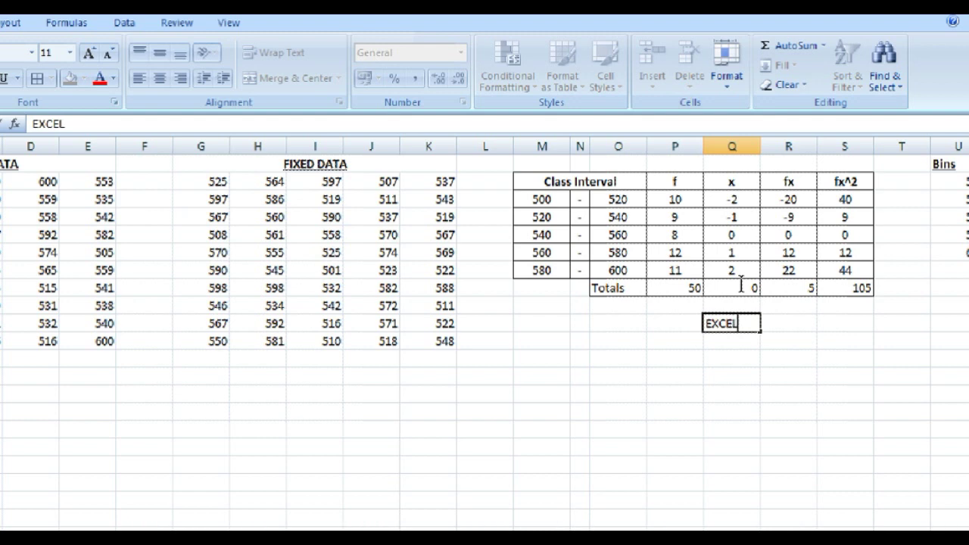
{"action": "key", "text": "Return"}
{"action": "key", "text": "Right"}
{"action": "type", "text": "0"}
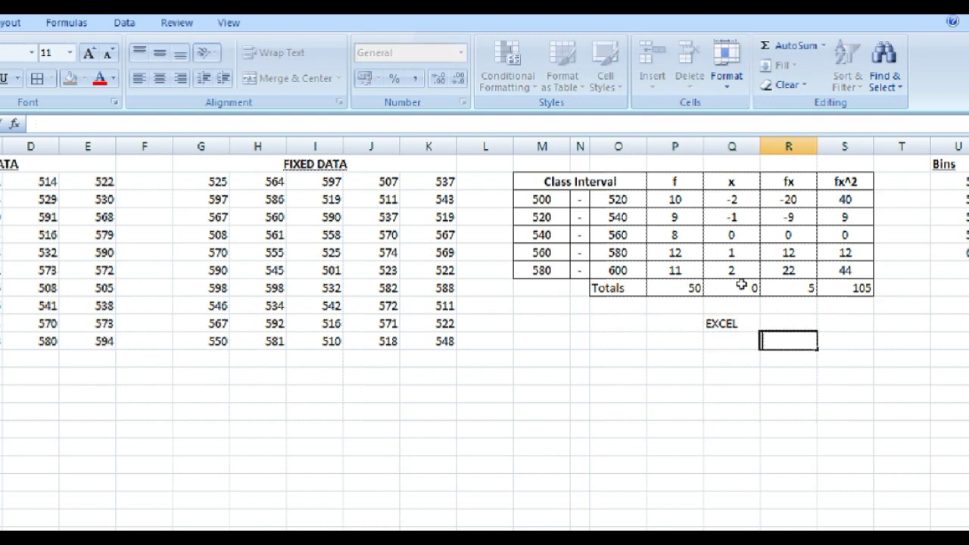
{"action": "key", "text": "Up"}
{"action": "key", "text": "Right"}
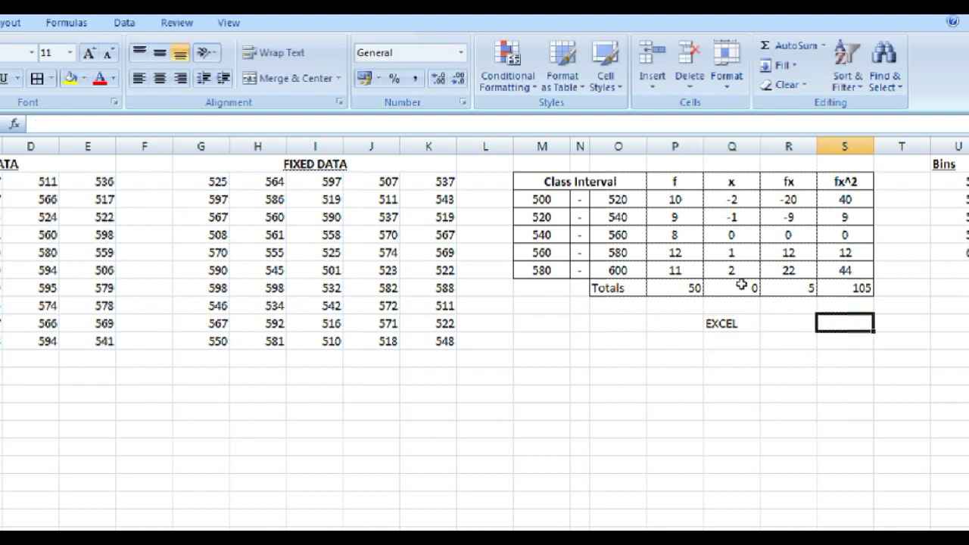
{"action": "type", "text": "F.D."}
{"action": "key", "text": "ctrl+Return"}
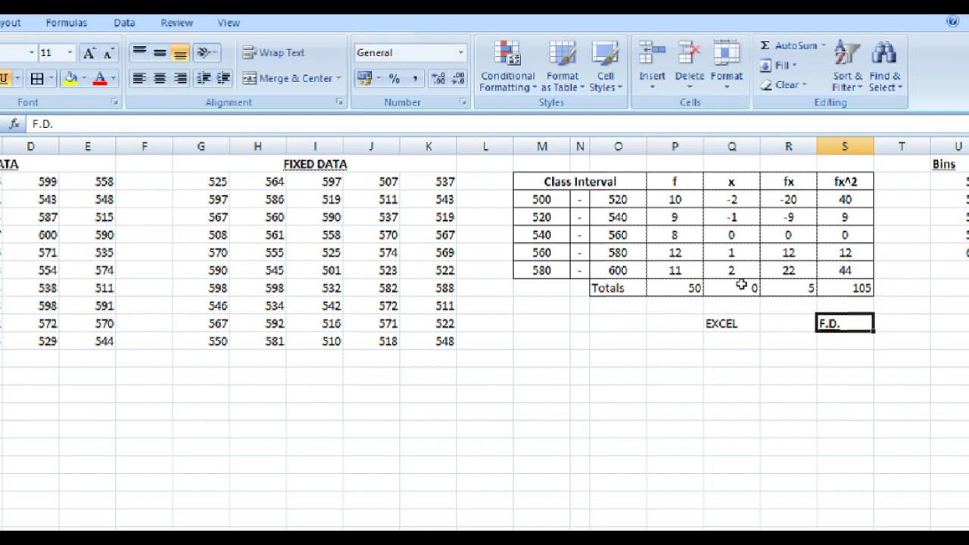
Step: Make the EXCEL heading in cell Q10 bold and underlined
{"action": "key", "text": "Left"}
{"action": "key", "text": "Left"}
{"action": "key", "text": "ctrl+b"}
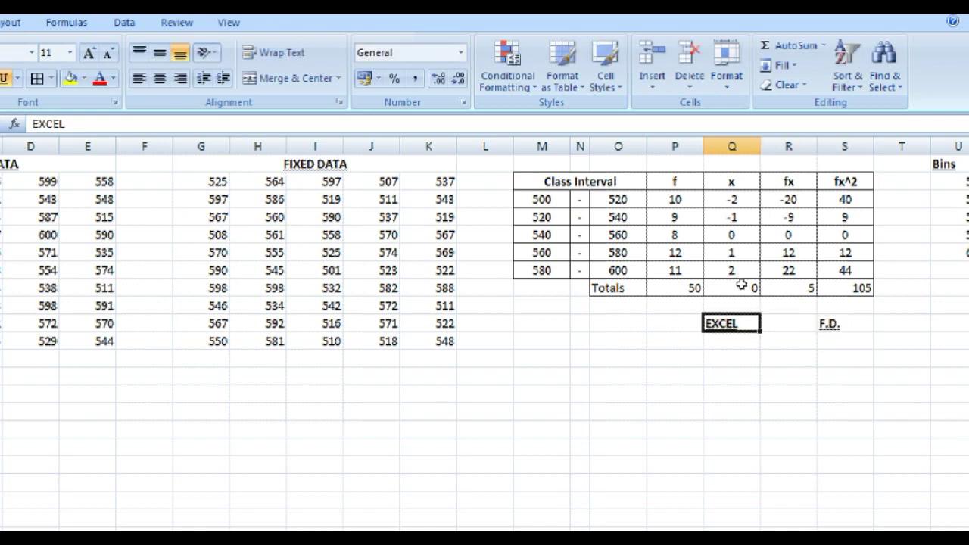
Step: Enter the row labels MEAN in cell O11 and SD in cell O12
{"action": "key", "text": "Down"}
{"action": "key", "text": "Left"}
{"action": "key", "text": "Left"}
{"action": "type", "text": "MEAN"}
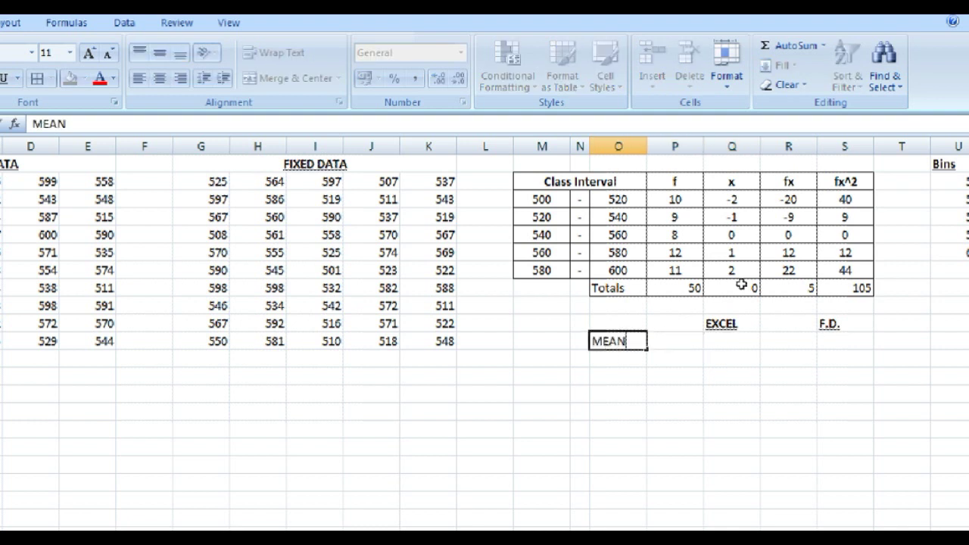
{"action": "key", "text": "Return"}
{"action": "type", "text": "SD"}
{"action": "key", "text": "Up"}
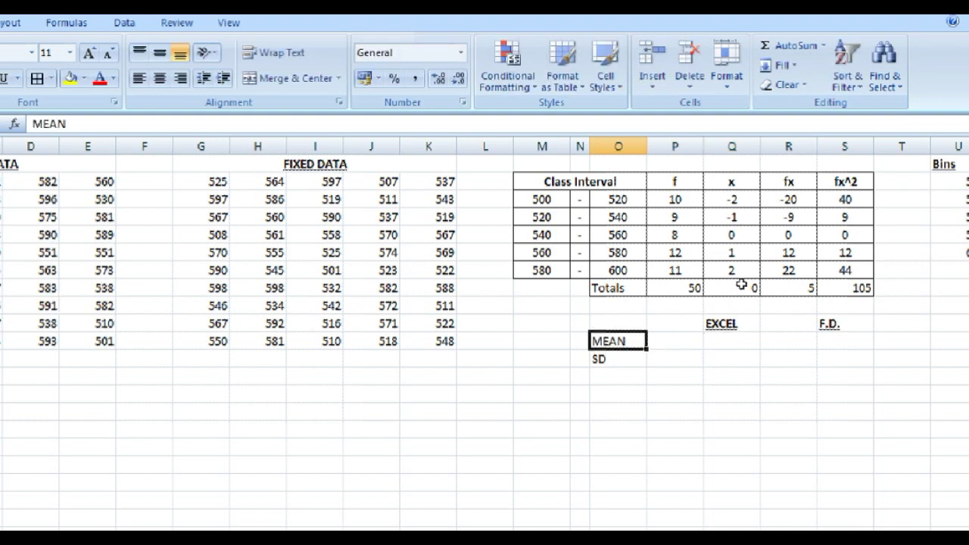
Step: Calculate the mean of the fixed data under the EXCEL heading in cell Q11 with =AVERAGE(G2:K11)
{"action": "key", "text": "Right"}
{"action": "key", "text": "Right"}
{"action": "type", "text": "=AB"}
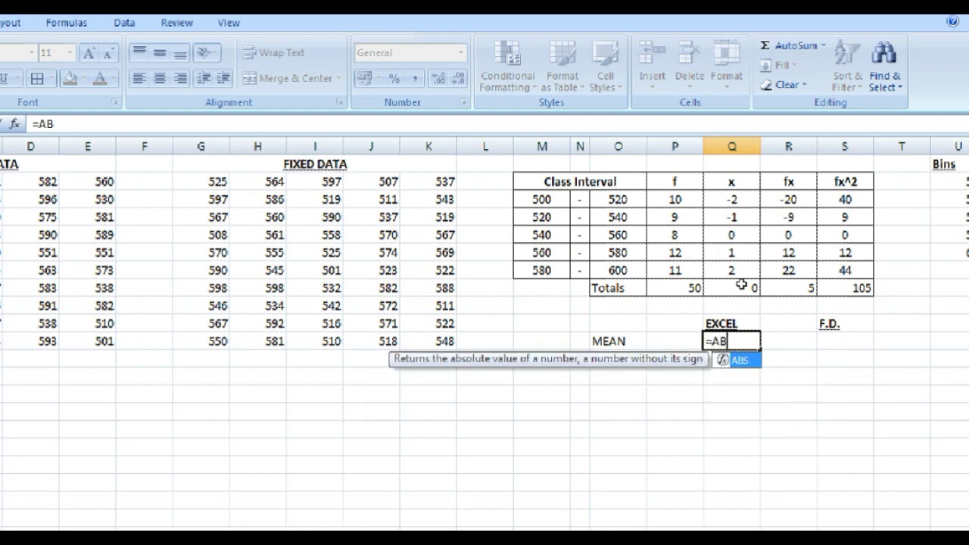
{"action": "key", "text": "BackSpace"}
{"action": "type", "text": "VE"}
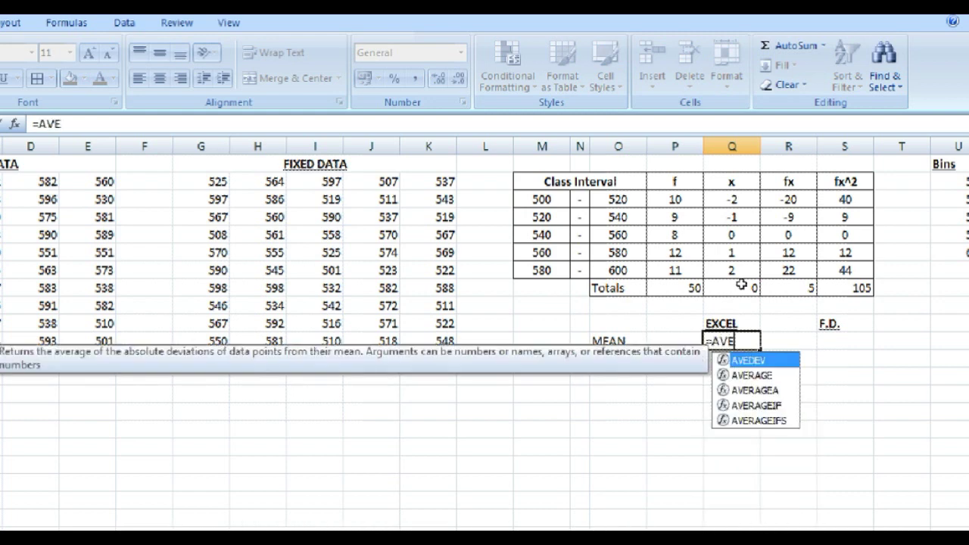
{"action": "type", "text": "RAGE"}
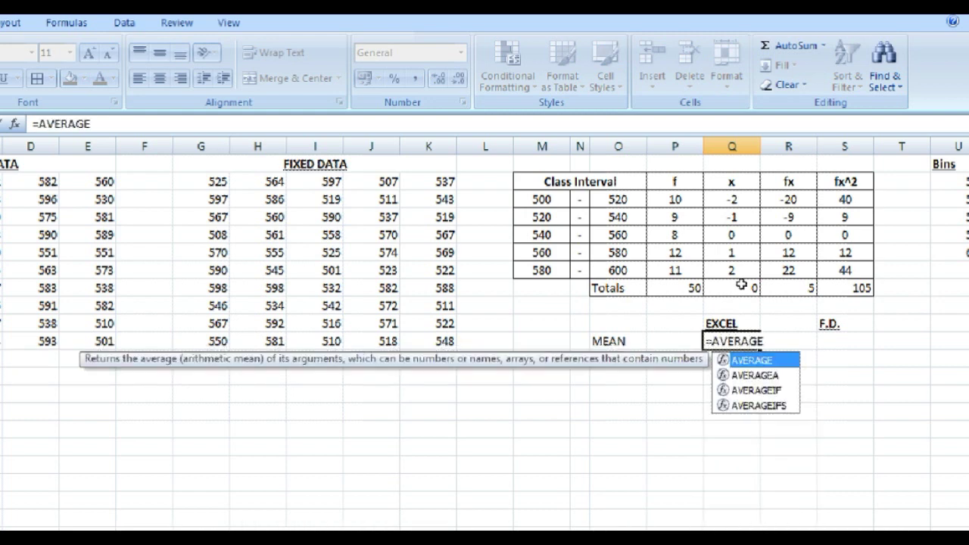
{"action": "type", "text": "("}
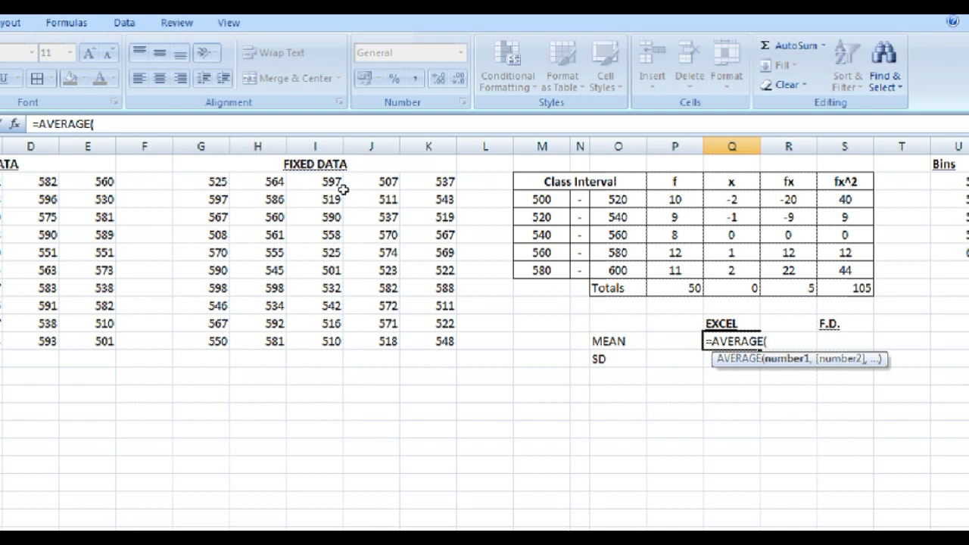
{"action": "left_click", "coordinate": [201, 182]}
{"action": "left_click_drag", "start_coordinate": [336, 175], "coordinate": [493, 296]}
{"action": "type", "text": ")"}
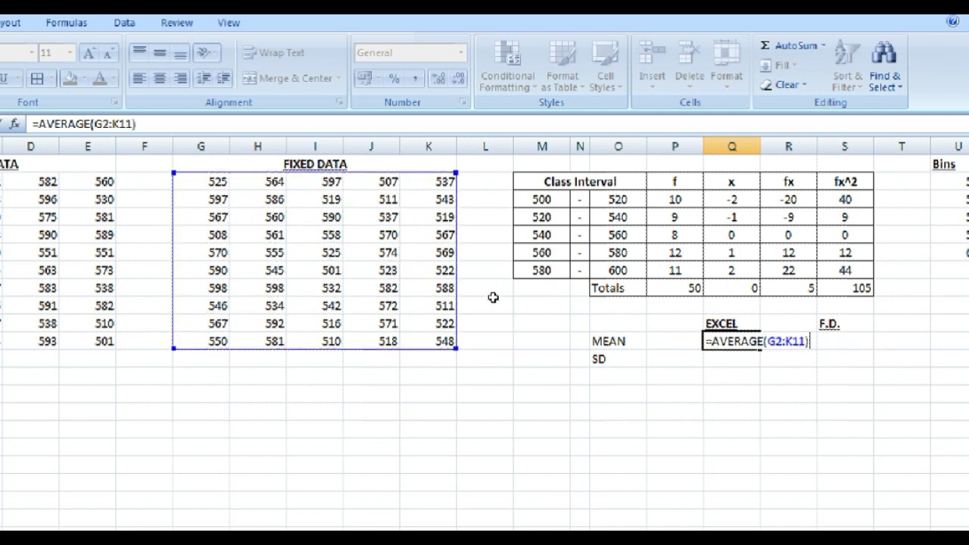
{"action": "key", "text": "Return"}
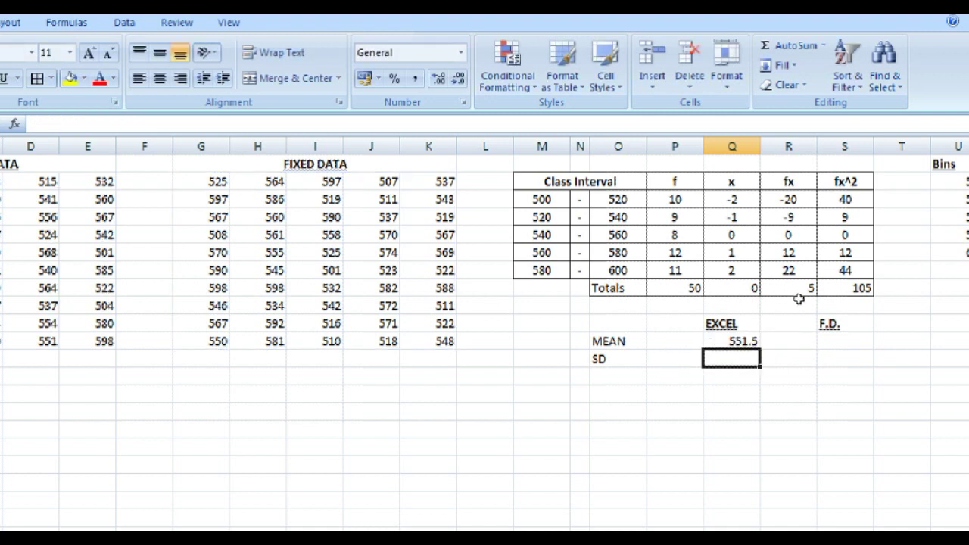
{"action": "key", "text": "Up"}
{"action": "key", "text": "Right"}
{"action": "key", "text": "Right"}
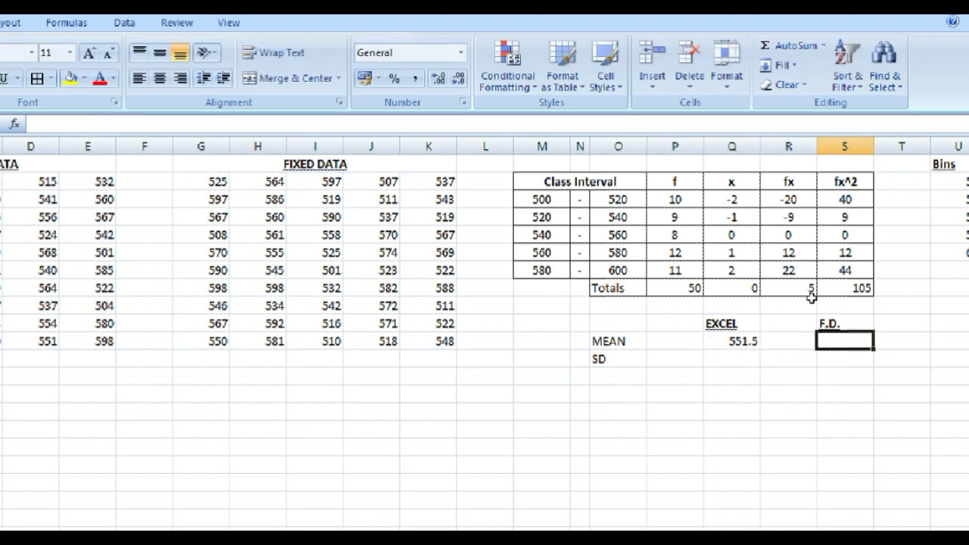
{"action": "type", "text": "="}
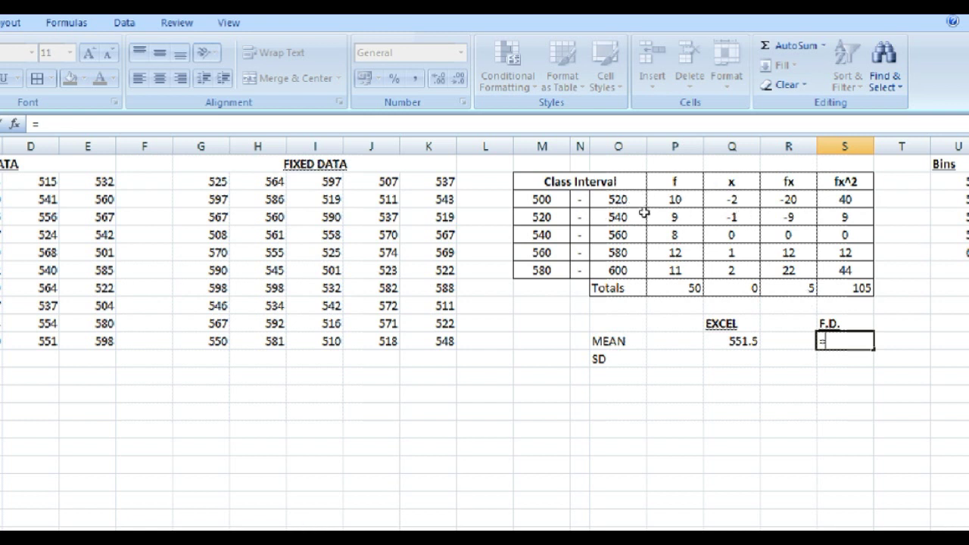
{"action": "key", "text": "BackSpace"}
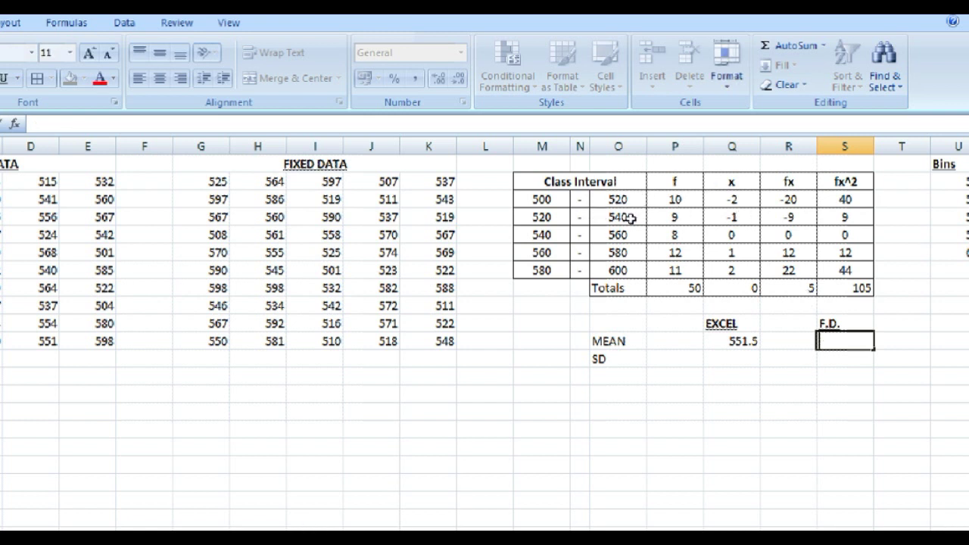
Step: Highlight the 540 - 560 class interval row, M5:S5, with a yellow fill
{"action": "left_click_drag", "start_coordinate": [543, 235], "coordinate": [845, 235]}
{"action": "left_click", "coordinate": [70, 78]}
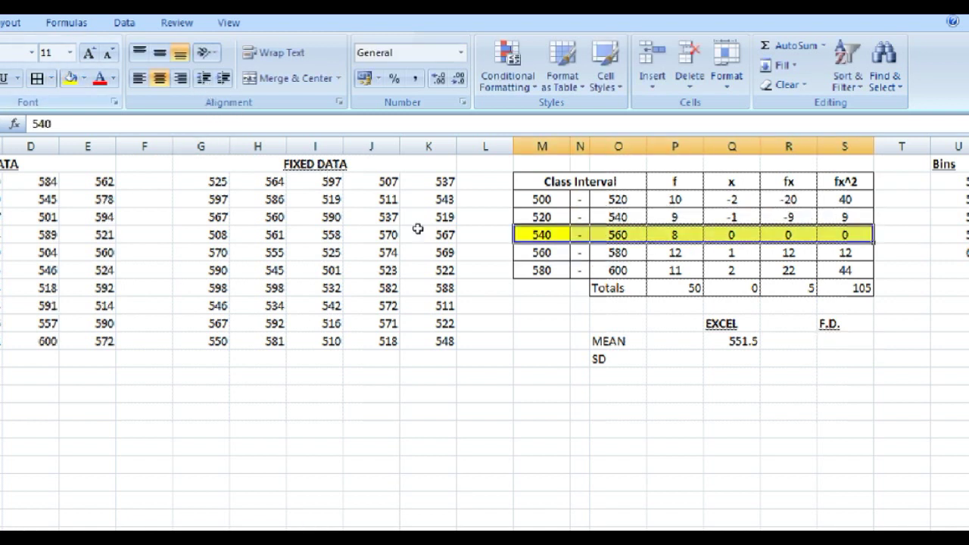
{"action": "key", "text": "Down"}
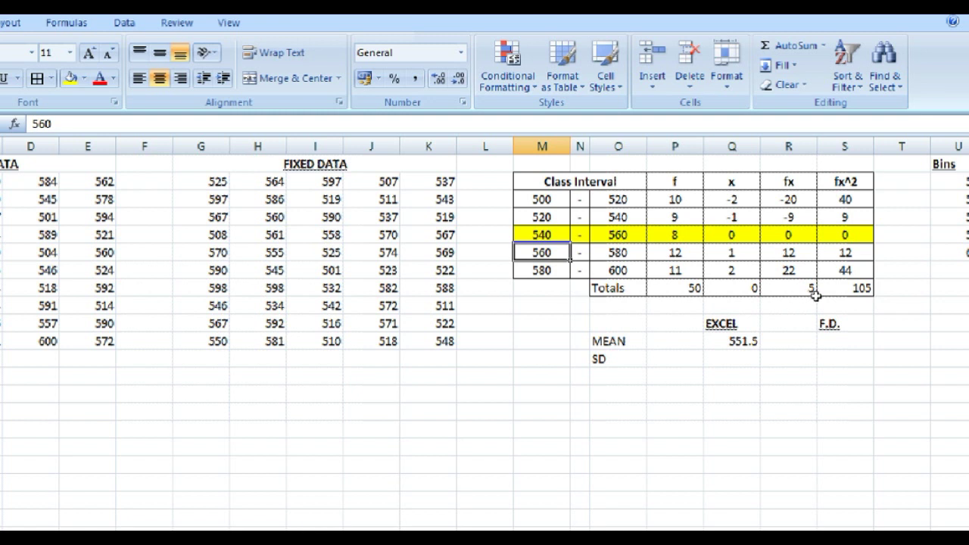
Step: Begin the F.D. mean formula in cell S11 with the midpoint of the highlighted class interval, =(O5+M5)/2+
{"action": "left_click", "coordinate": [836, 340]}
{"action": "type", "text": "="}
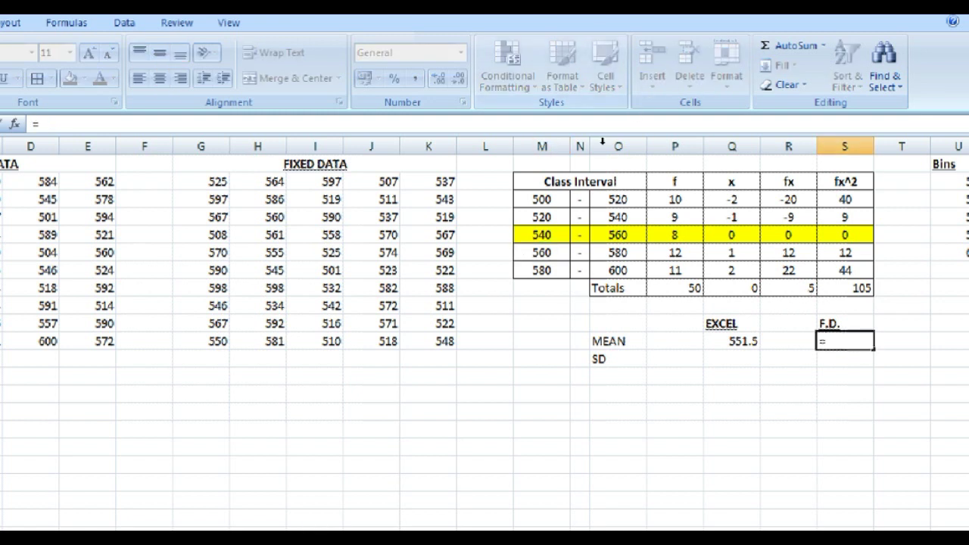
{"action": "left_click", "coordinate": [636, 233]}
{"action": "type", "text": "+"}
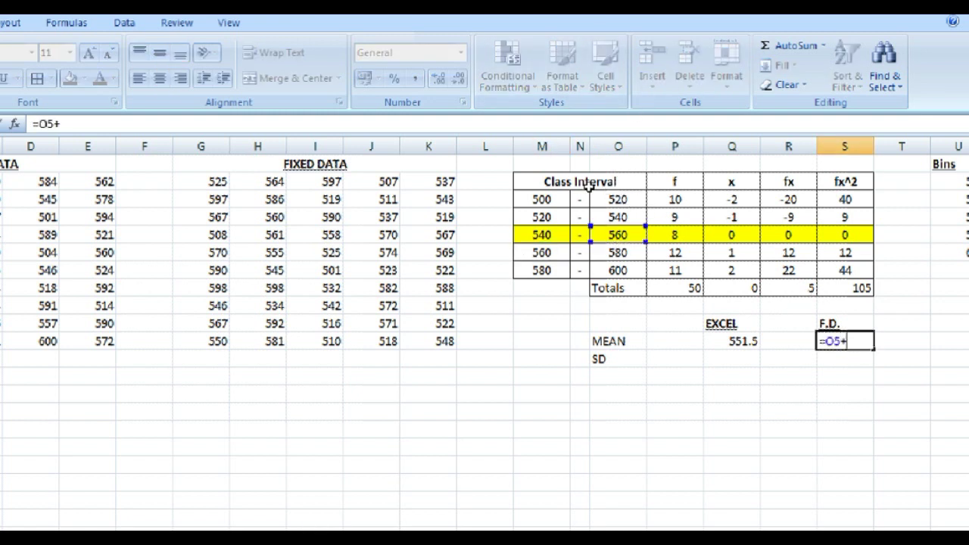
{"action": "left_click", "coordinate": [561, 233]}
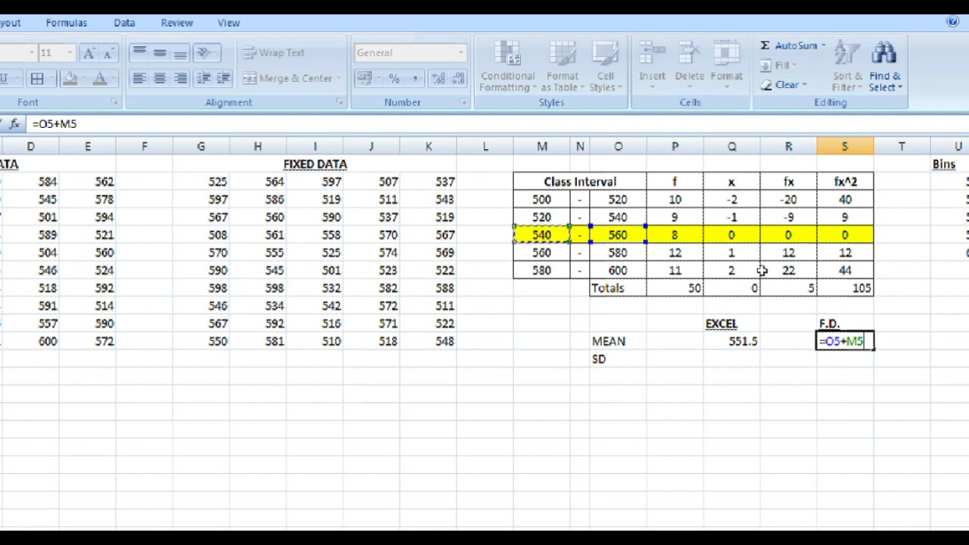
{"action": "type", "text": ")"}
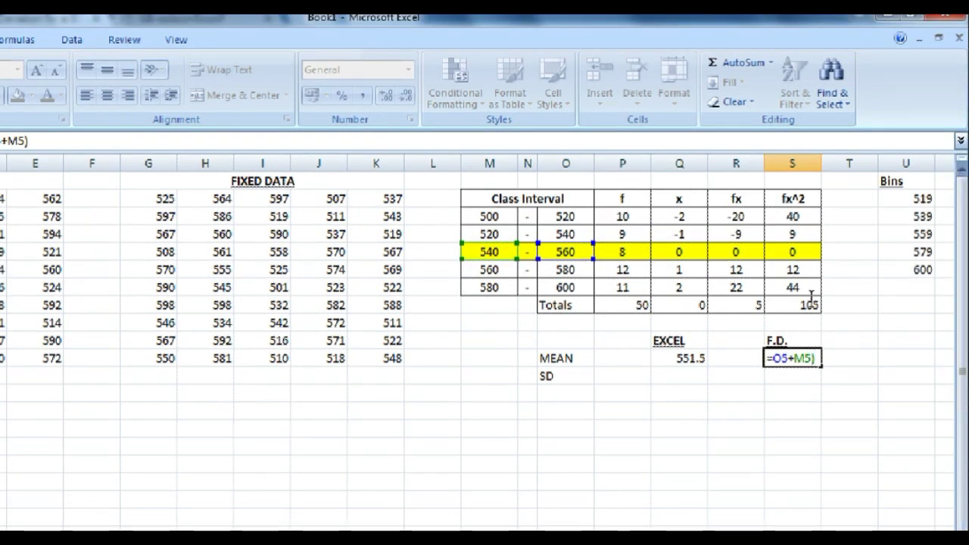
{"action": "type", "text": "("}
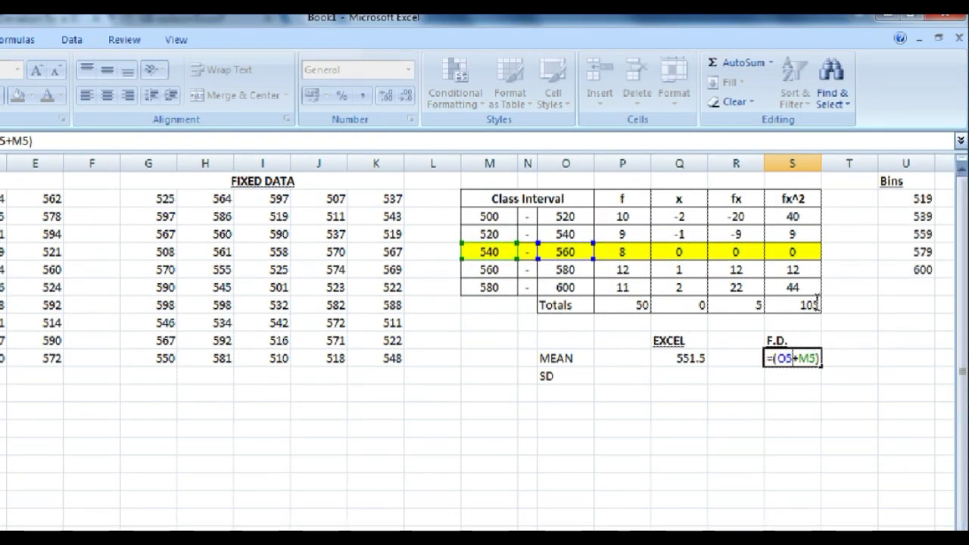
{"action": "key", "text": "Right"}
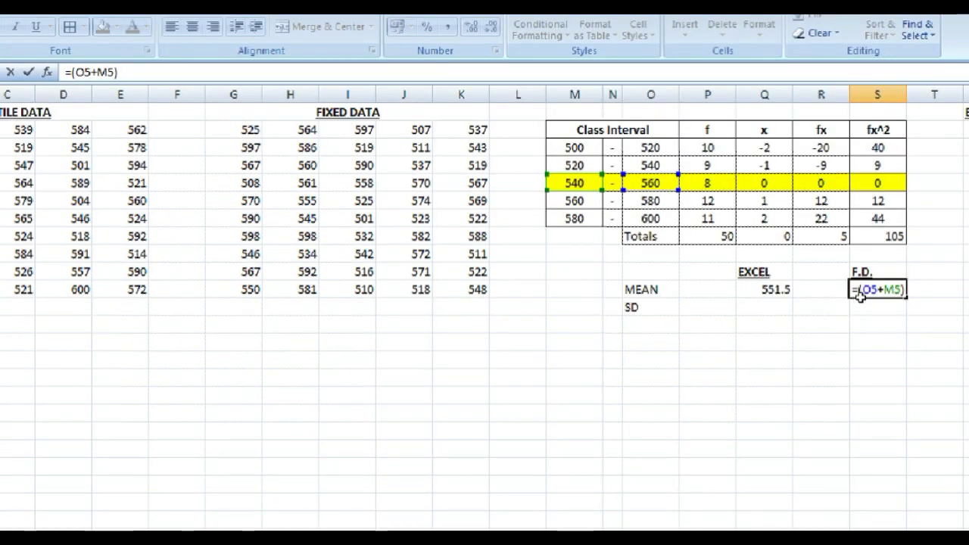
{"action": "type", "text": "/2+"}
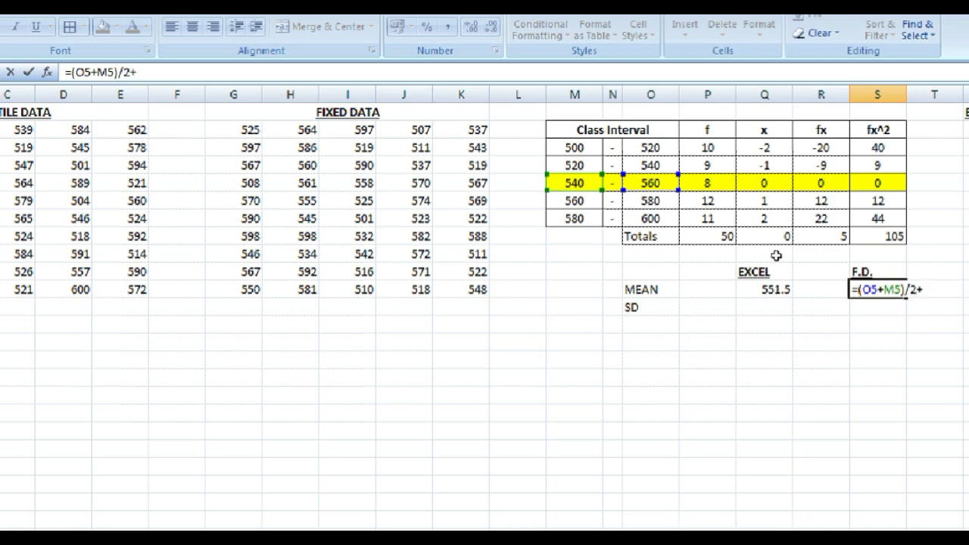
Step: Append the fx total divided by the f total, R8/P8), to the S11 formula and try to enter it
{"action": "key", "text": "Up"}
{"action": "key", "text": "Up"}
{"action": "key", "text": "Left"}
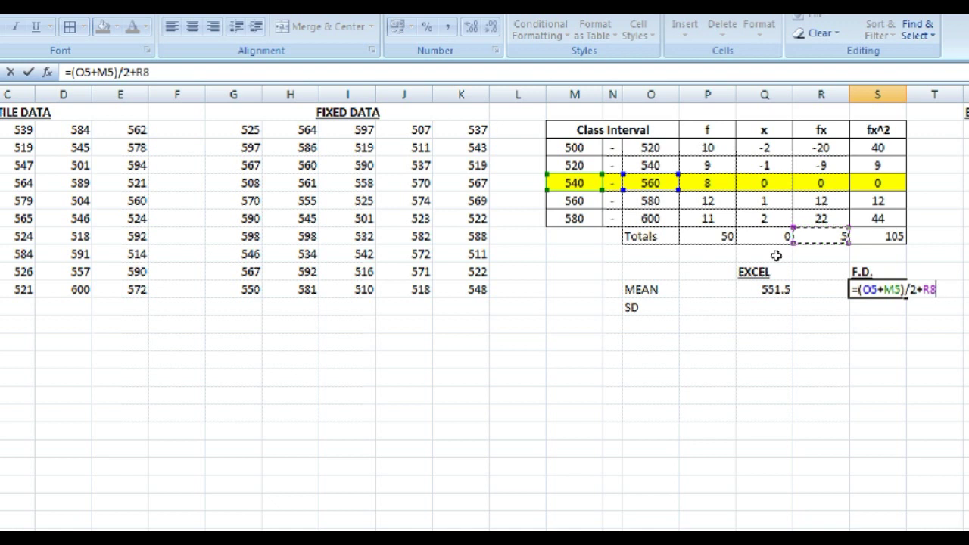
{"action": "type", "text": "*"}
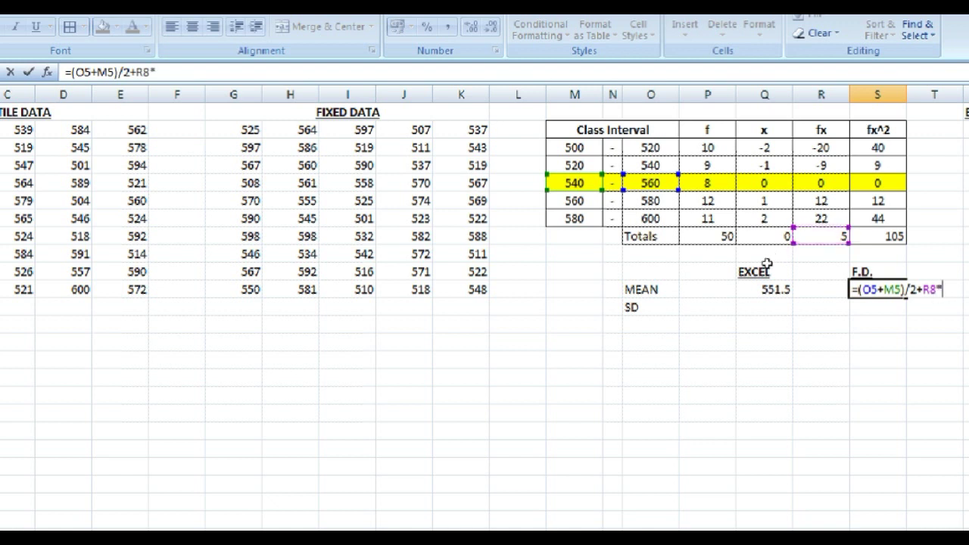
{"action": "type", "text": "/"}
{"action": "left_click", "coordinate": [695, 243]}
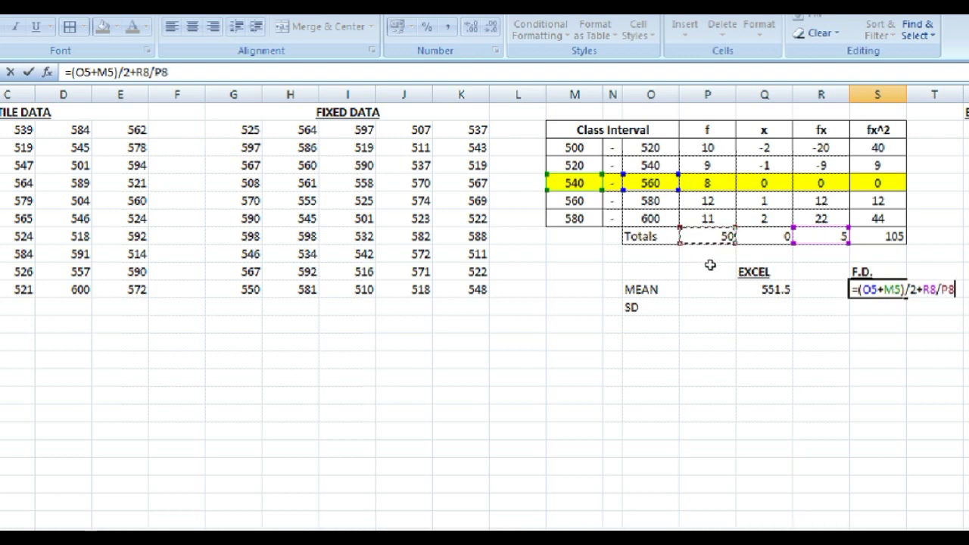
{"action": "type", "text": ")"}
{"action": "key", "text": "Return"}
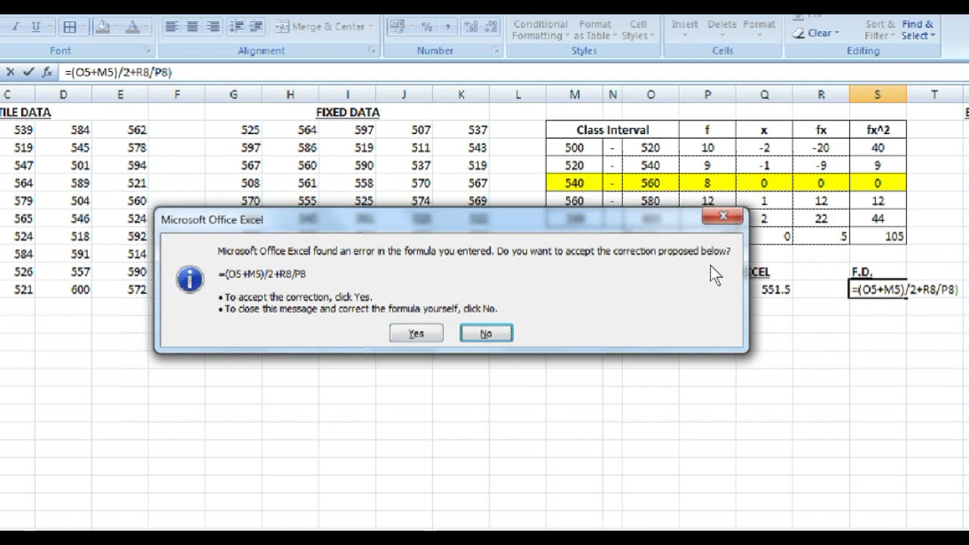
{"action": "key", "text": "Return"}
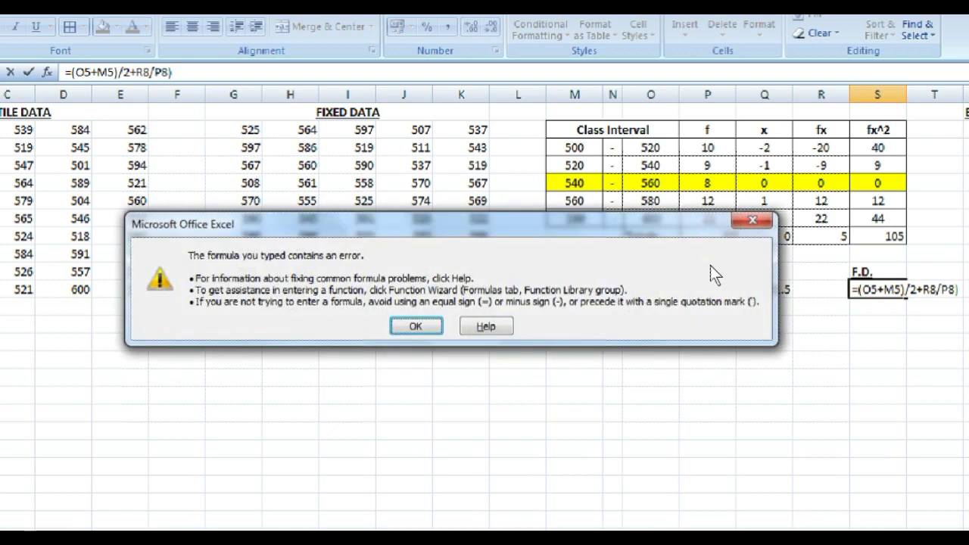
{"action": "key", "text": "Return"}
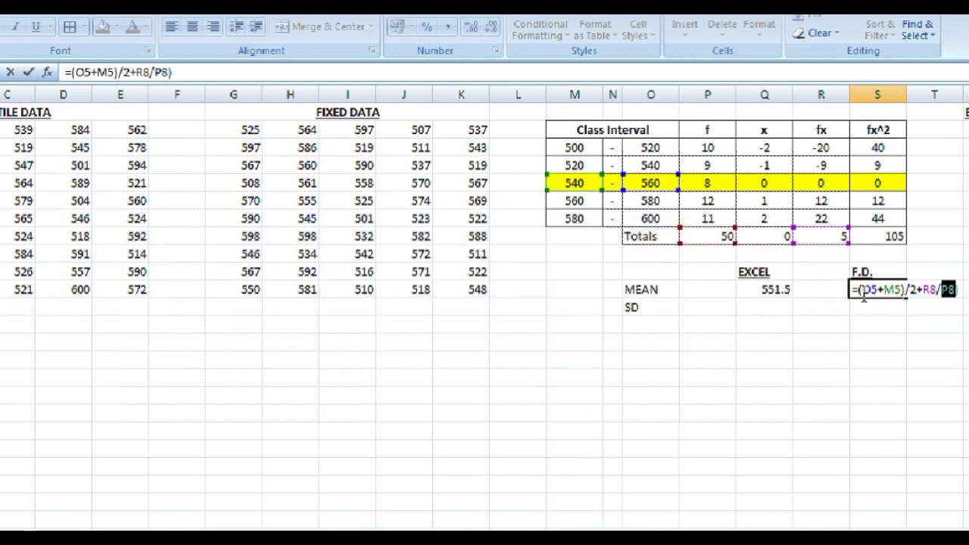
Step: Add the missing opening parenthesis before R8 so the S11 formula reads =(O5+M5)/2+(R8/P8)
{"action": "key", "text": "Left"}
{"action": "key", "text": "Left"}
{"action": "key", "text": "Left"}
{"action": "key", "text": "Left"}
{"action": "type", "text": "("}
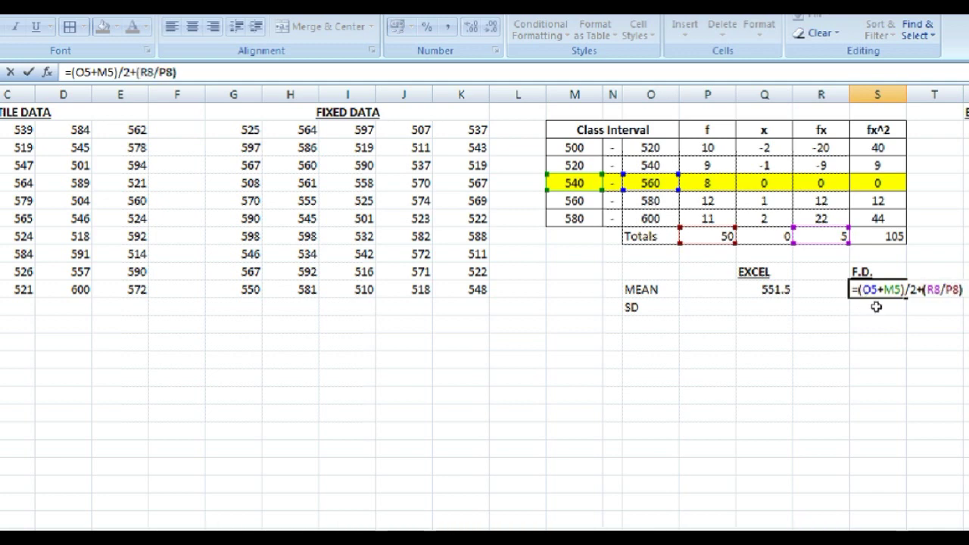
{"action": "key", "text": "End"}
{"action": "type", "text": "/P8)"}
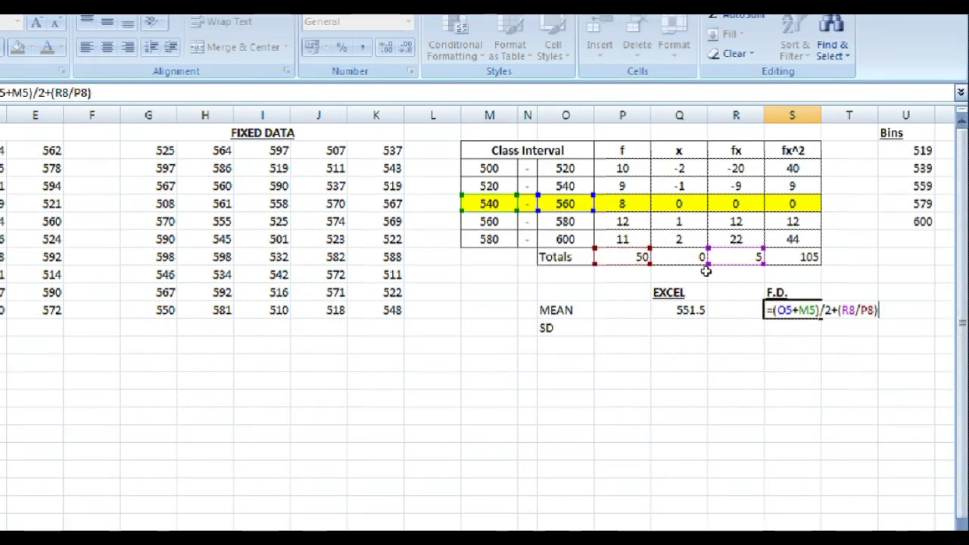
Step: Multiply the (R8/P8) term in S11 by the class width (O5-M5) and enter the formula
{"action": "type", "text": "*"}
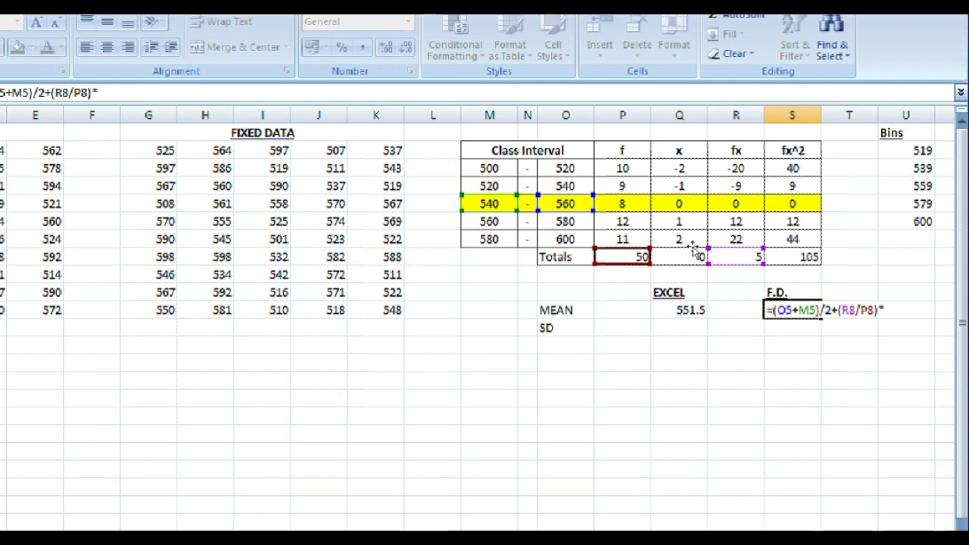
{"action": "type", "text": "("}
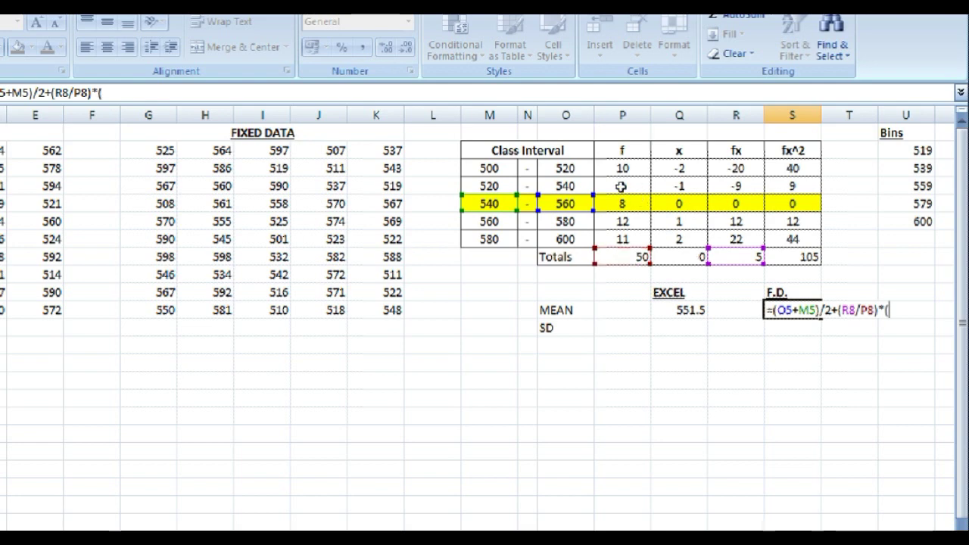
{"action": "type", "text": "O5"}
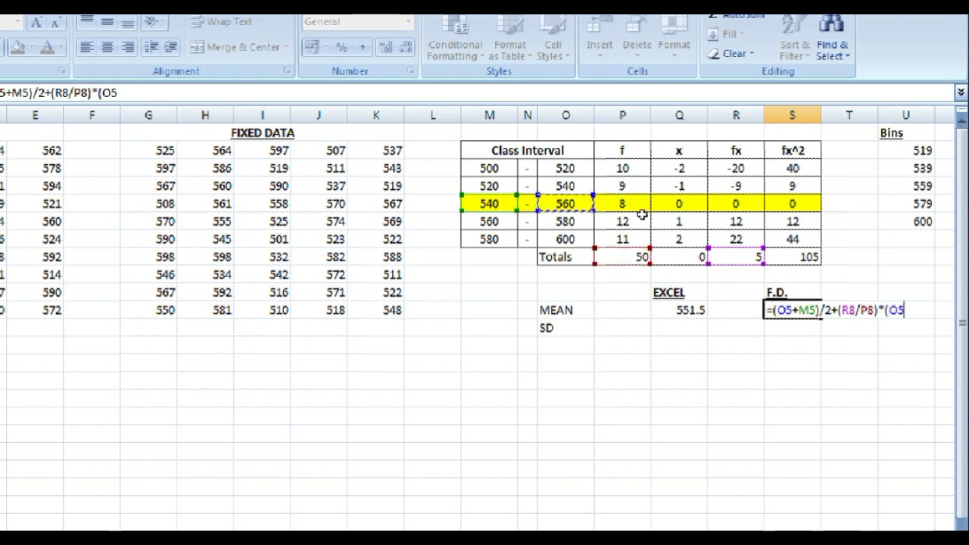
{"action": "type", "text": "-M5"}
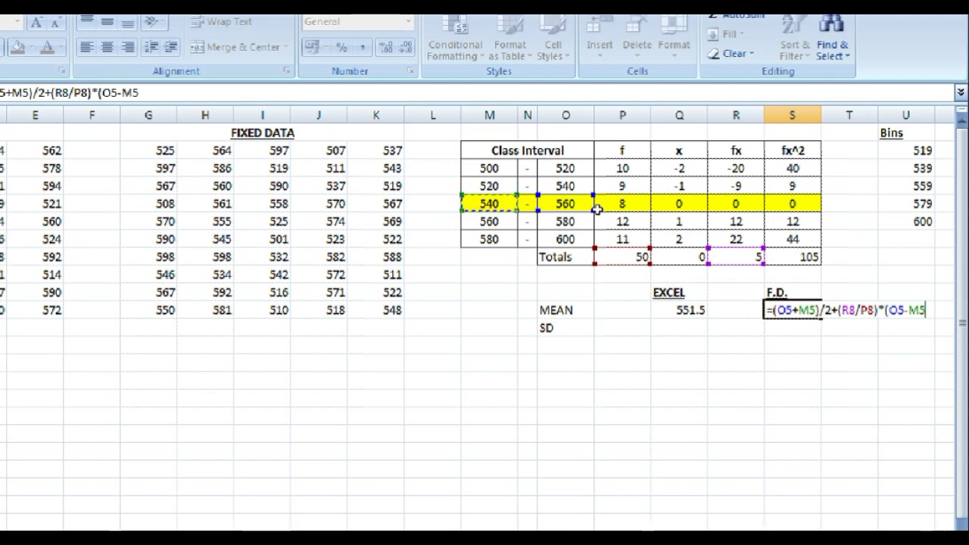
{"action": "type", "text": ")"}
{"action": "key", "text": "Return"}
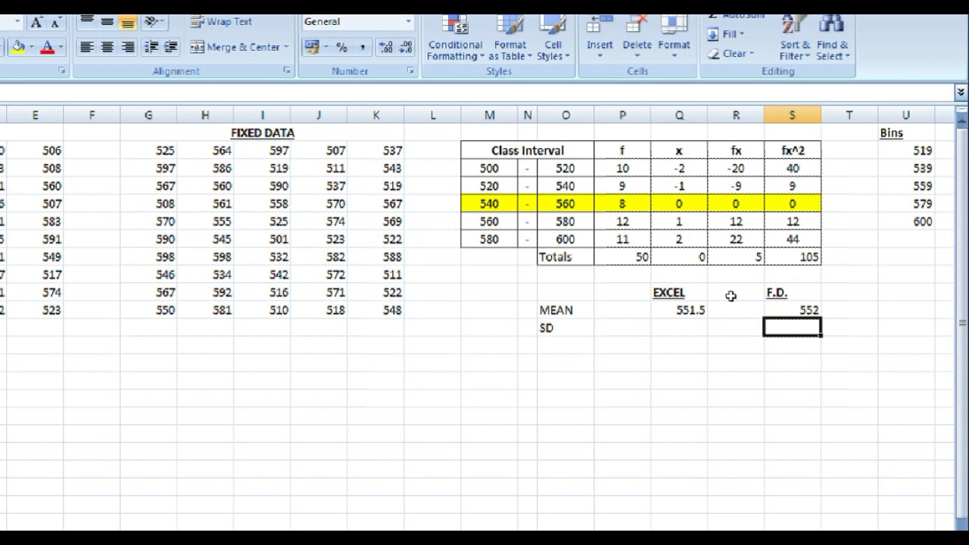
{"action": "key", "text": "Up"}
{"action": "key", "text": "Left"}
{"action": "key", "text": "Left"}
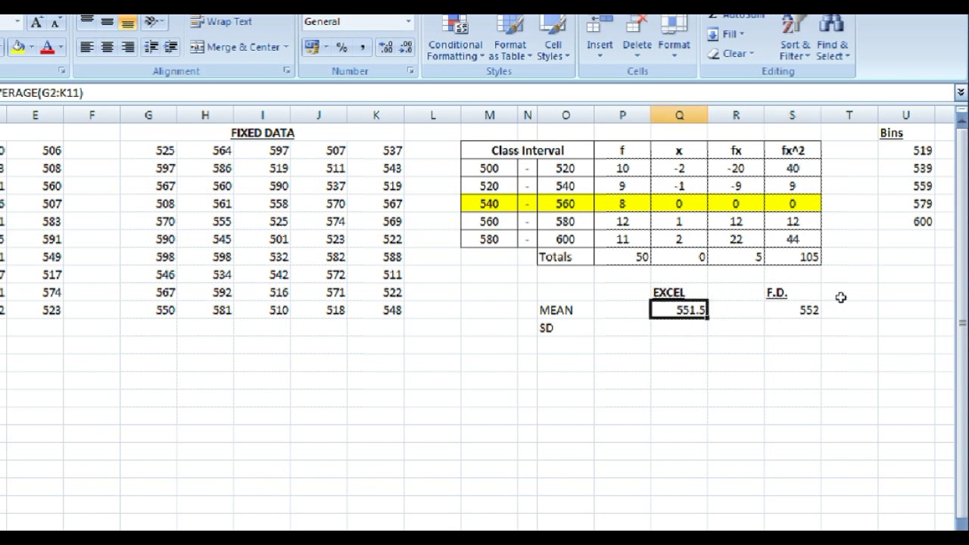
Step: Calculate the fixed data's standard deviation in the EXCEL column's SD cell Q12 with =STDEV(G2:K11)
{"action": "key", "text": "Right"}
{"action": "key", "text": "Right"}
{"action": "key", "text": "Down"}
{"action": "key", "text": "Left"}
{"action": "key", "text": "Left"}
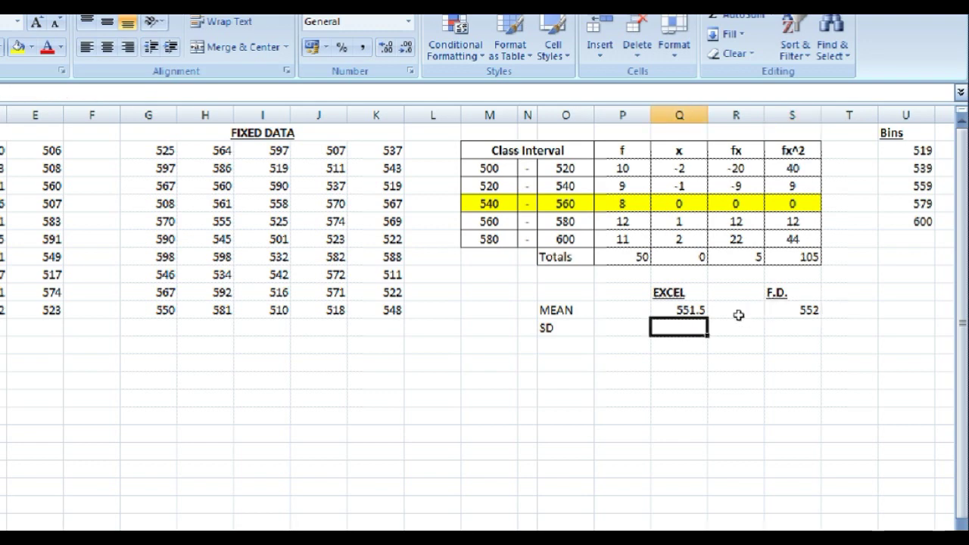
{"action": "type", "text": "="}
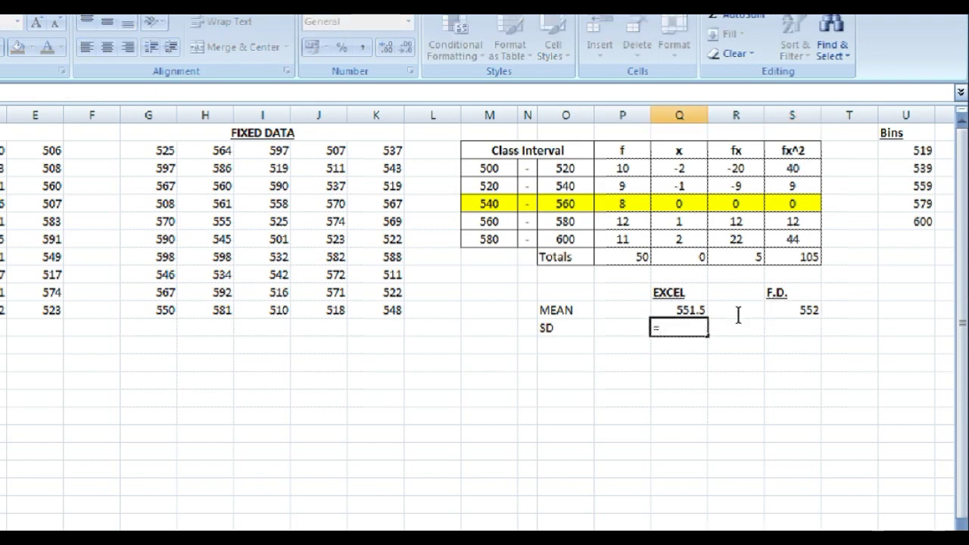
{"action": "type", "text": "STDEV"}
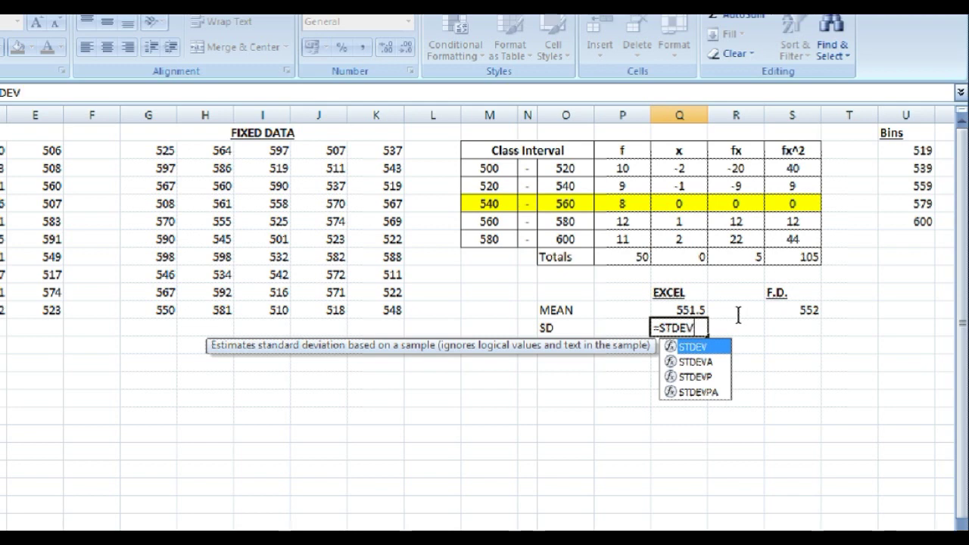
{"action": "type", "text": "("}
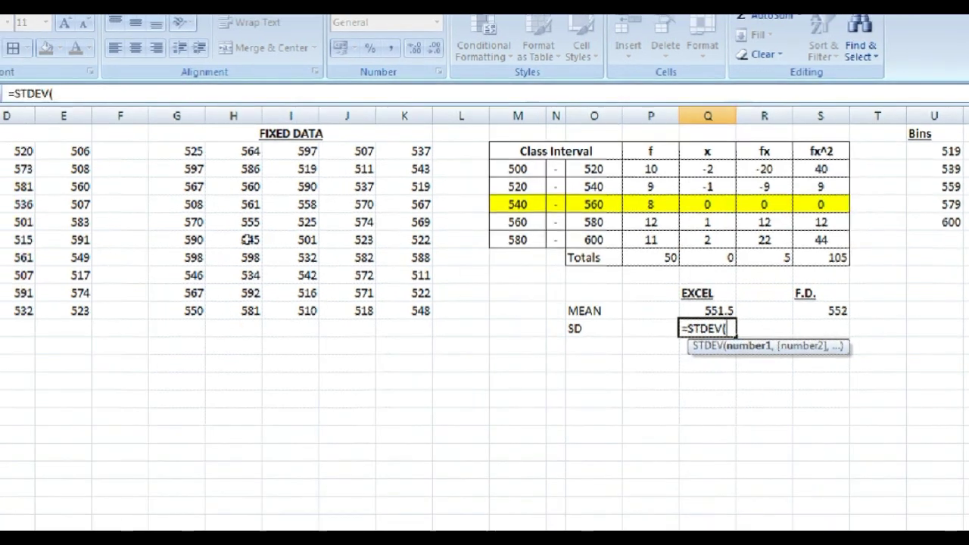
{"action": "left_click_drag", "start_coordinate": [149, 151], "coordinate": [498, 297]}
{"action": "type", "text": ")"}
{"action": "key", "text": "Return"}
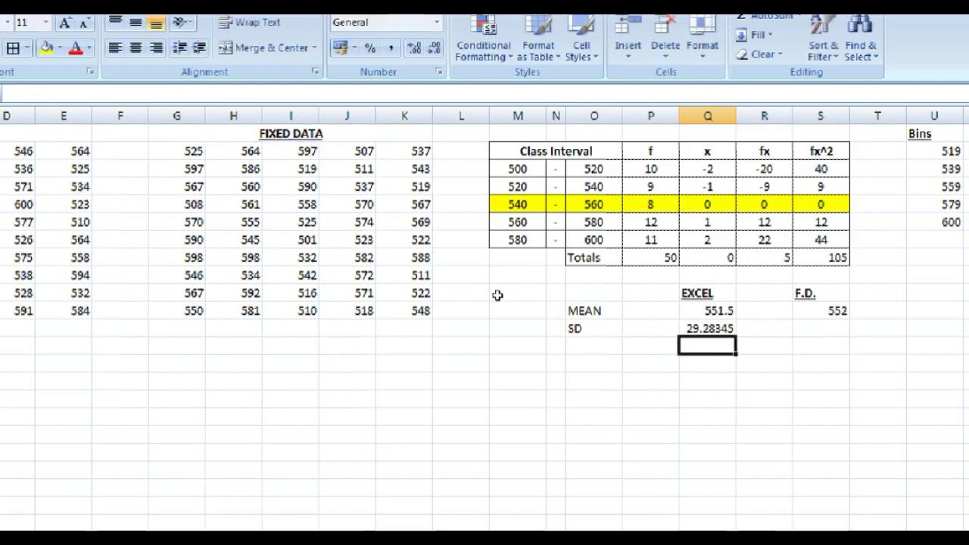
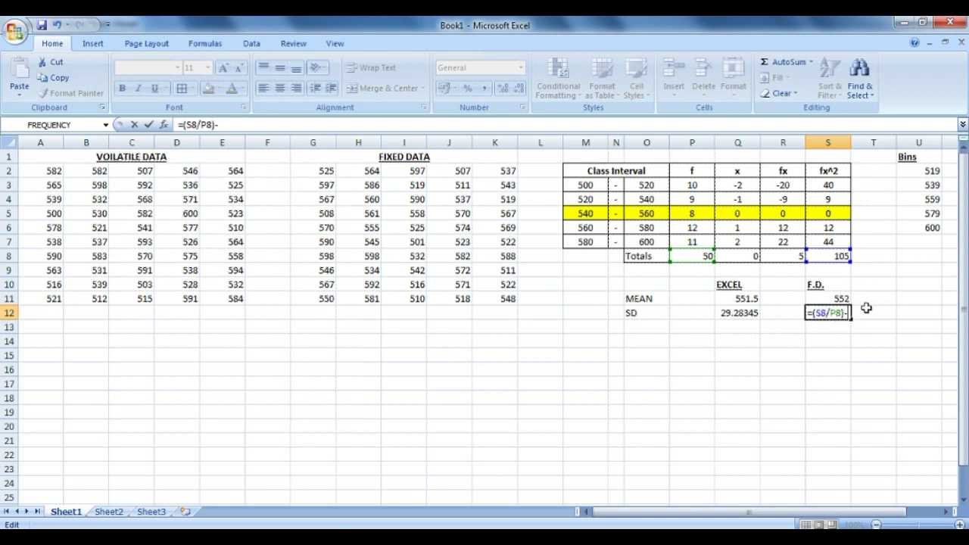
Step: Append the squared ratio of the fx total to the f total to the S12 formula, making it =(S8/P8)-(R8/P8)^2
{"action": "type", "text": "-("}
{"action": "left_click", "coordinate": [782, 258]}
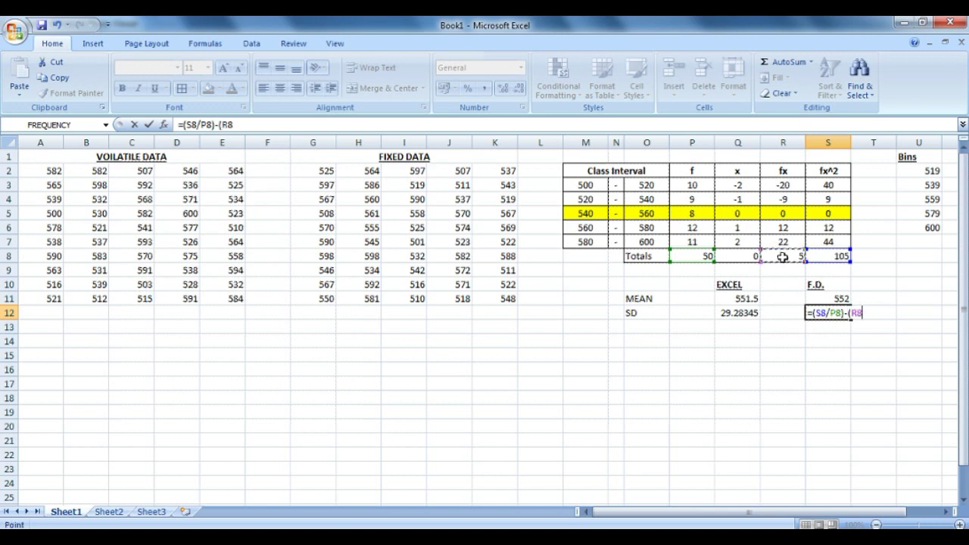
{"action": "type", "text": "/"}
{"action": "left_click", "coordinate": [686, 258]}
{"action": "type", "text": ")"}
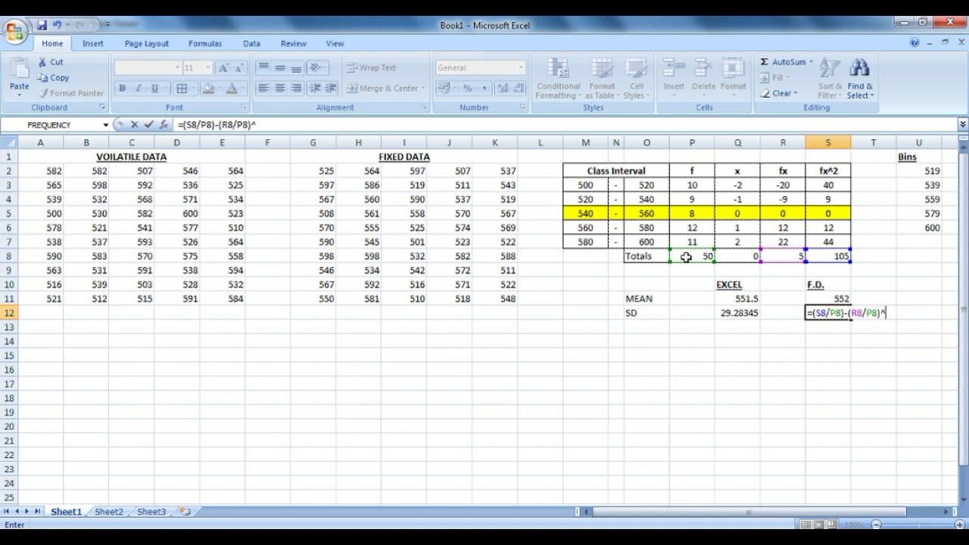
{"action": "type", "text": "^@"}
{"action": "key", "text": "BackSpace"}
{"action": "type", "text": "2"}
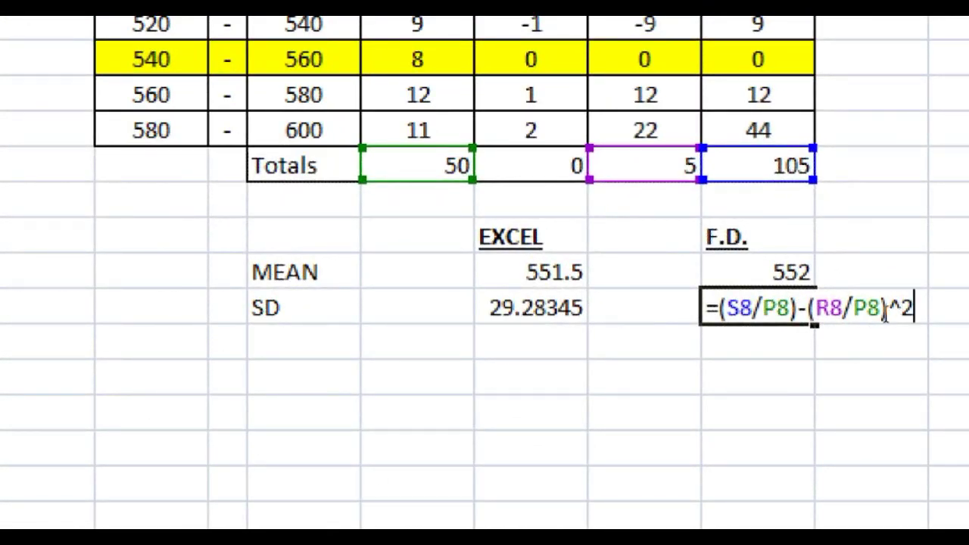
Step: Wrap the whole S12 expression in a square root, =SQRT((S8/P8)-(R8/P8)^2), and enter the formula
{"action": "double_click", "coordinate": [883, 315]}
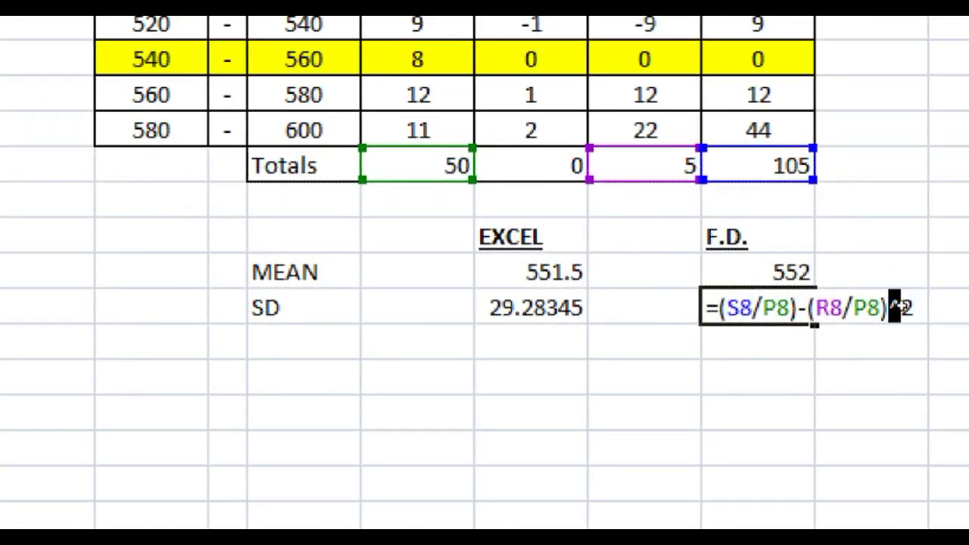
{"action": "key", "text": "End"}
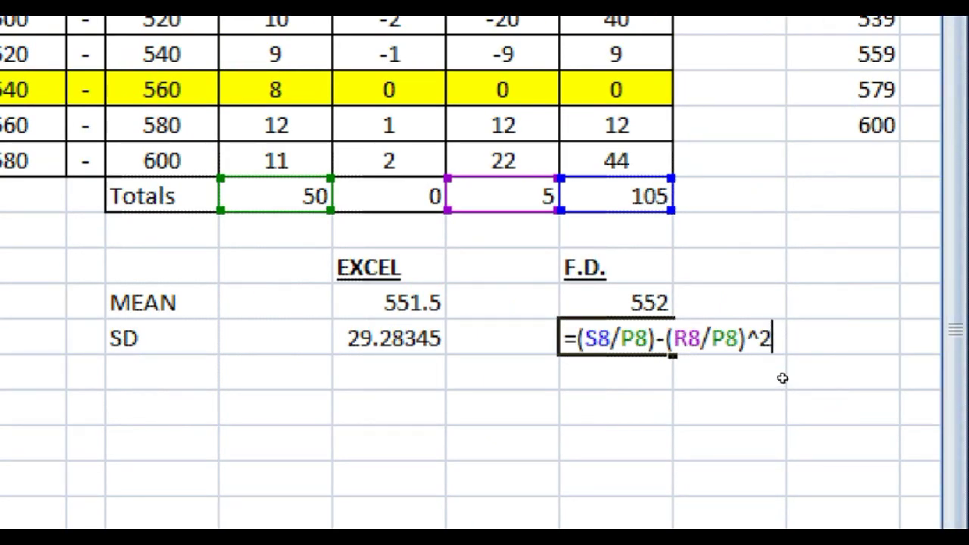
{"action": "type", "text": ")"}
{"action": "key", "text": "Left"}
{"action": "key", "text": "Left"}
{"action": "key", "text": "Left"}
{"action": "key", "text": "Left"}
{"action": "key", "text": "Left"}
{"action": "key", "text": "Left"}
{"action": "key", "text": "Left"}
{"action": "key", "text": "Left"}
{"action": "key", "text": "Left"}
{"action": "key", "text": "Left"}
{"action": "key", "text": "Left"}
{"action": "key", "text": "Left"}
{"action": "key", "text": "Left"}
{"action": "type", "text": "("}
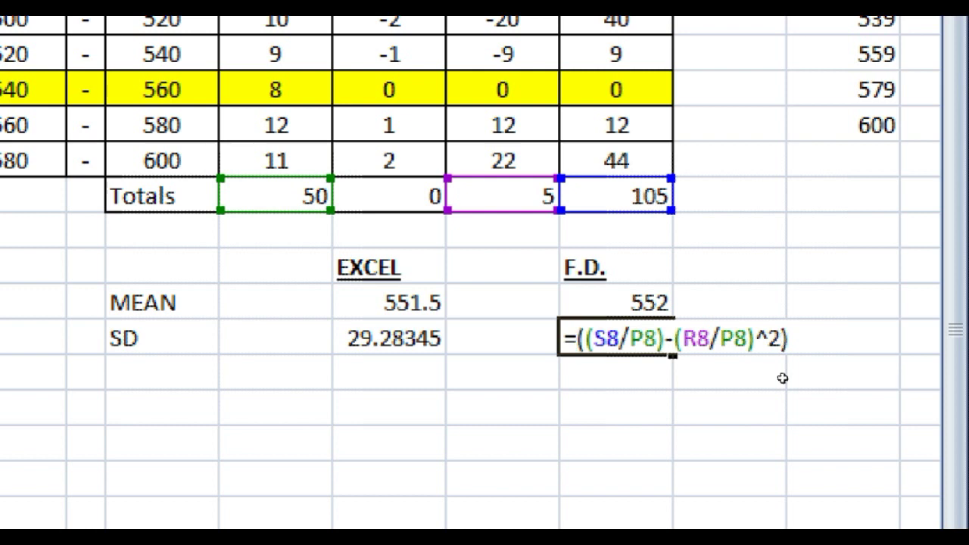
{"action": "type", "text": "SQRT"}
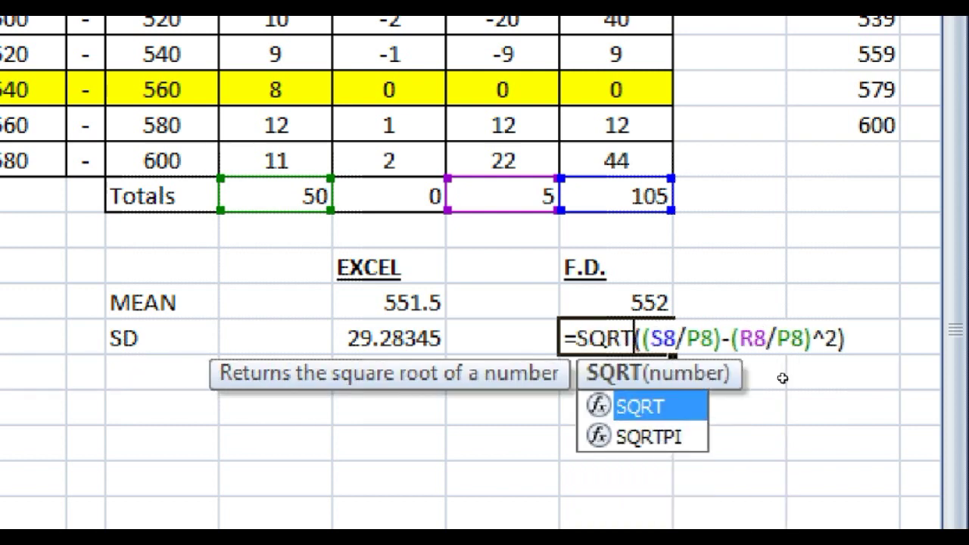
{"action": "key", "text": "Right"}
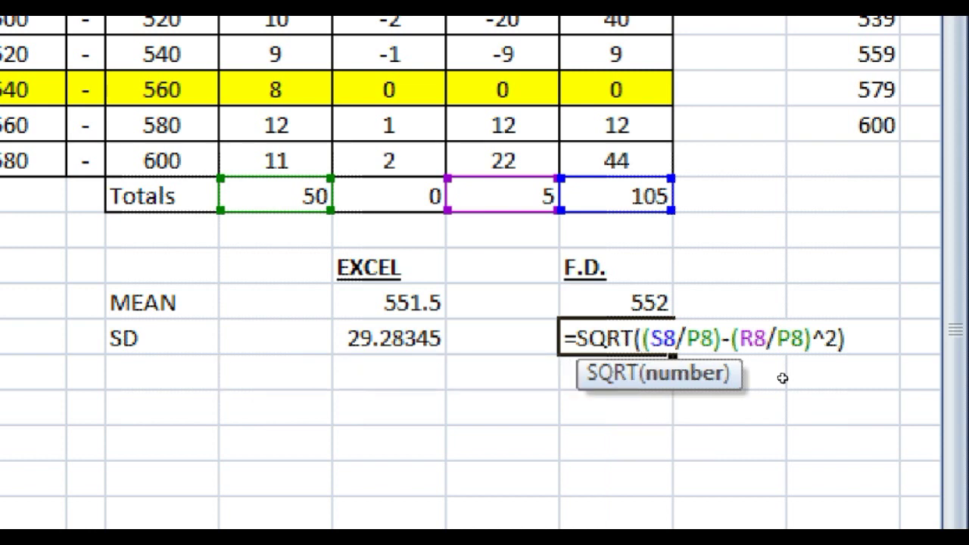
{"action": "key", "text": "Return"}
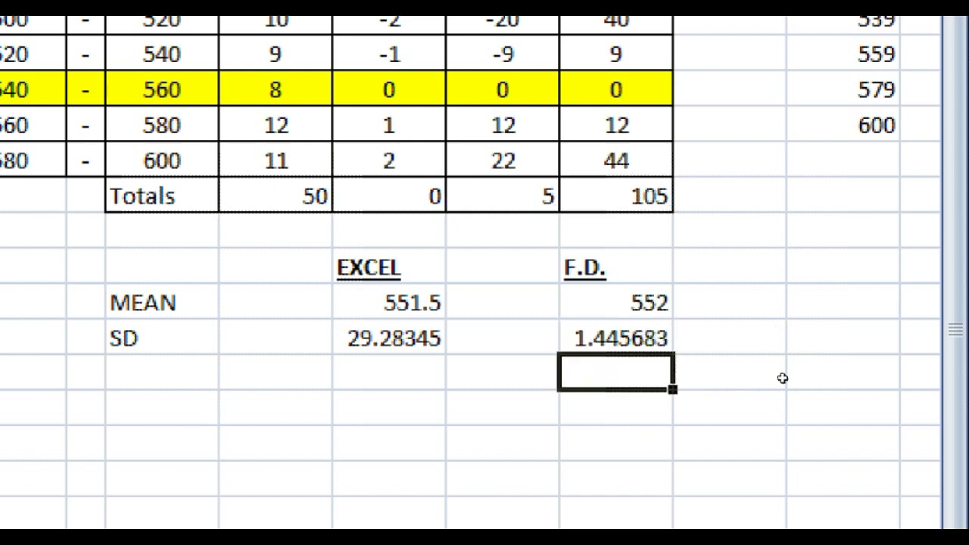
Step: Review the F.D. mean and SD results in S11 and S12 against the frequency table
{"action": "key", "text": "Up"}
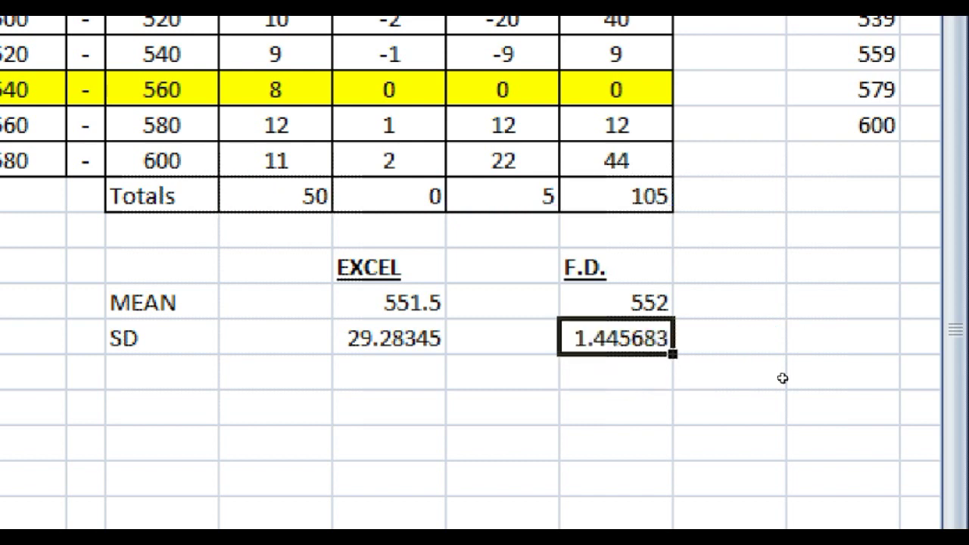
{"action": "key", "text": "Up"}
{"action": "key", "text": "Down"}
{"action": "key", "text": "Up"}
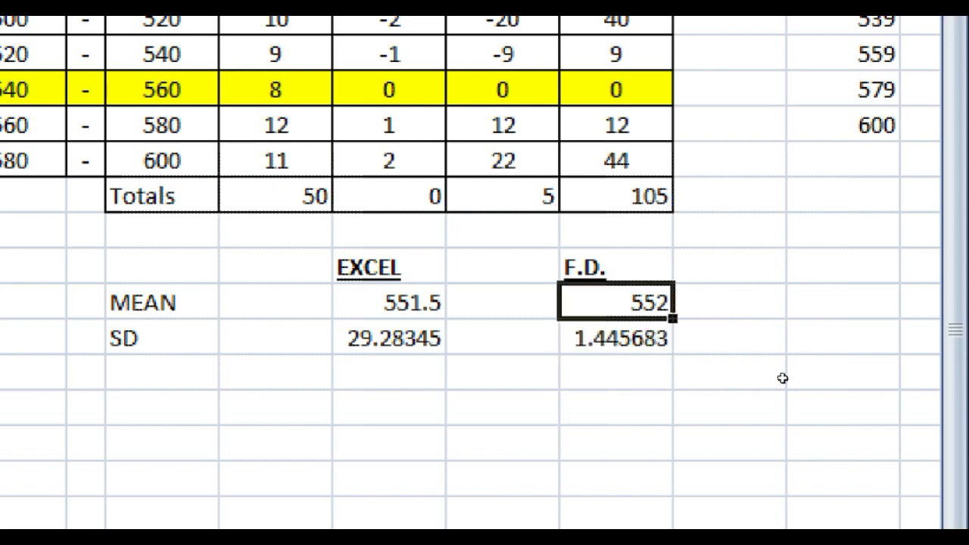
{"action": "key", "text": "Up"}
{"action": "key", "text": "Up"}
{"action": "key", "text": "Up"}
{"action": "key", "text": "Down"}
{"action": "key", "text": "Down"}
{"action": "key", "text": "Down"}
{"action": "key", "text": "Down"}
{"action": "key", "text": "Down"}
{"action": "key", "text": "Down"}
{"action": "key", "text": "Down"}
{"action": "key", "text": "Down"}
{"action": "key", "text": "Down"}
{"action": "key", "text": "Down"}
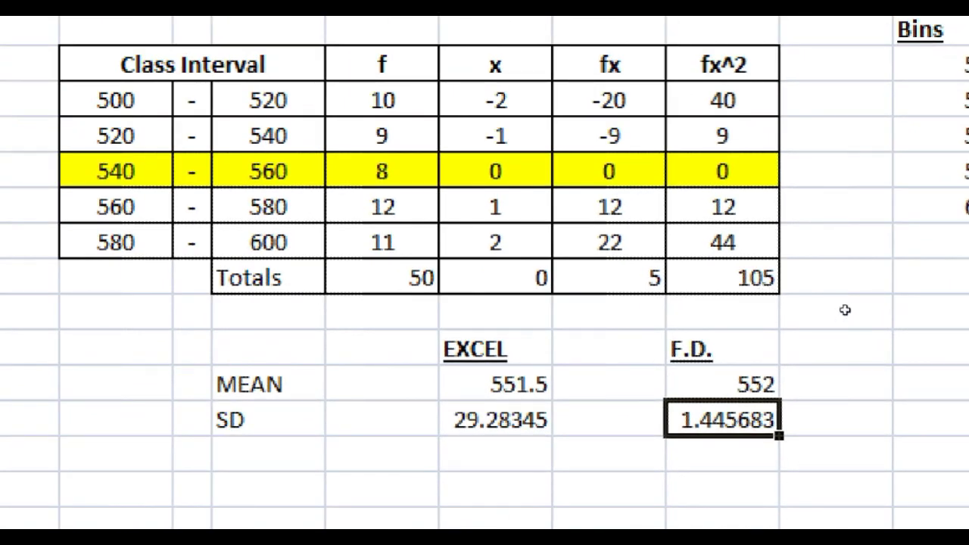
Step: Open the F.D. mean formula in S11 and re-enter its class width term as (O5-M5)
{"action": "key", "text": "Up"}
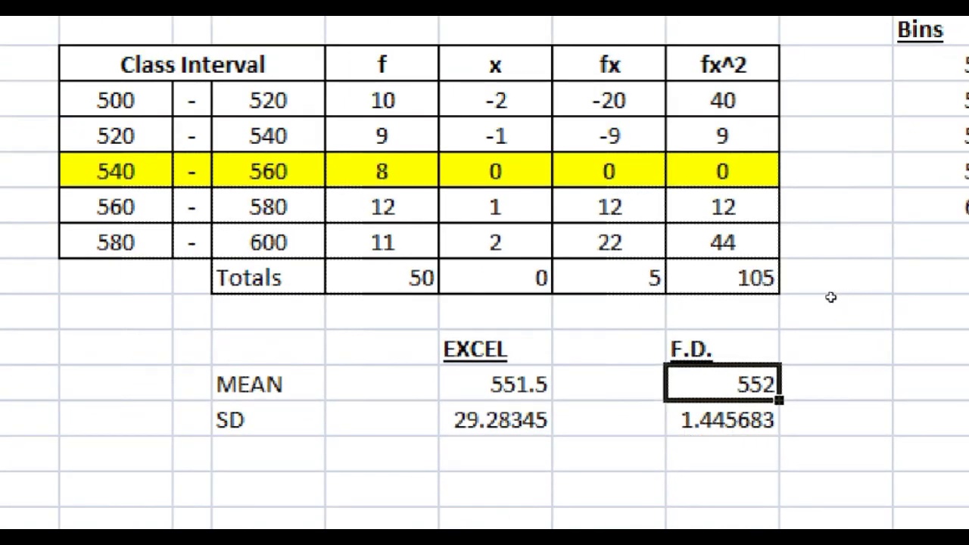
{"action": "key", "text": "F2"}
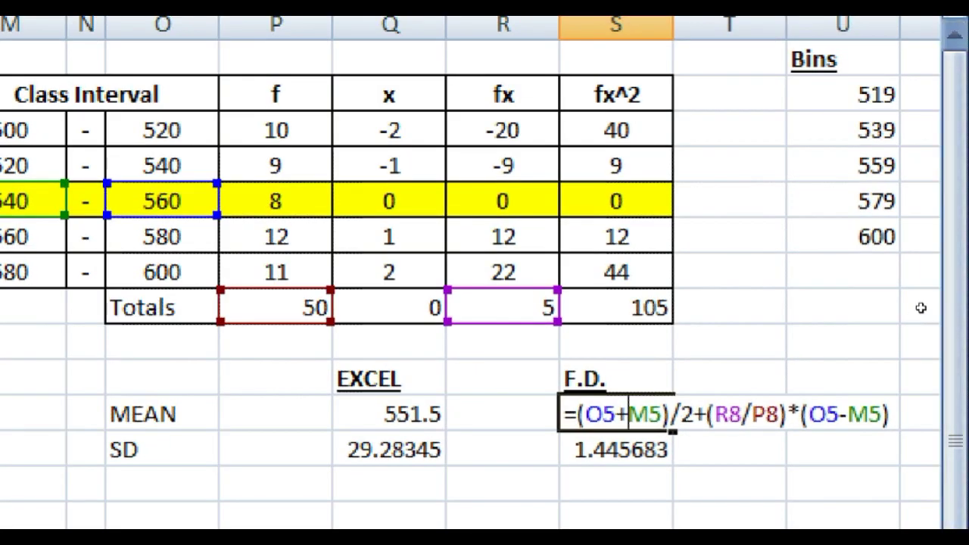
{"action": "left_click_drag", "start_coordinate": [904, 299], "coordinate": [934, 300]}
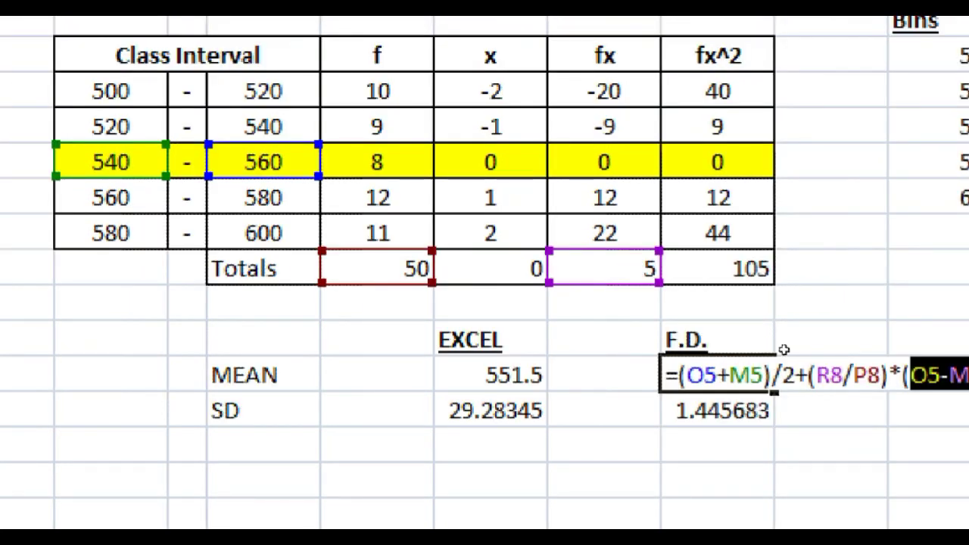
{"action": "left_click", "coordinate": [745, 352]}
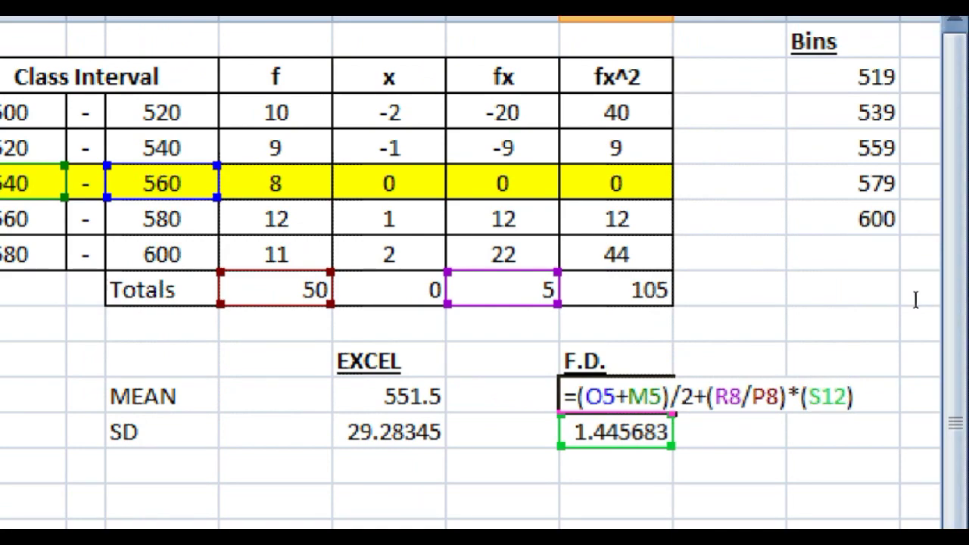
{"action": "key", "text": "BackSpace"}
{"action": "key", "text": "BackSpace"}
{"action": "key", "text": "BackSpace"}
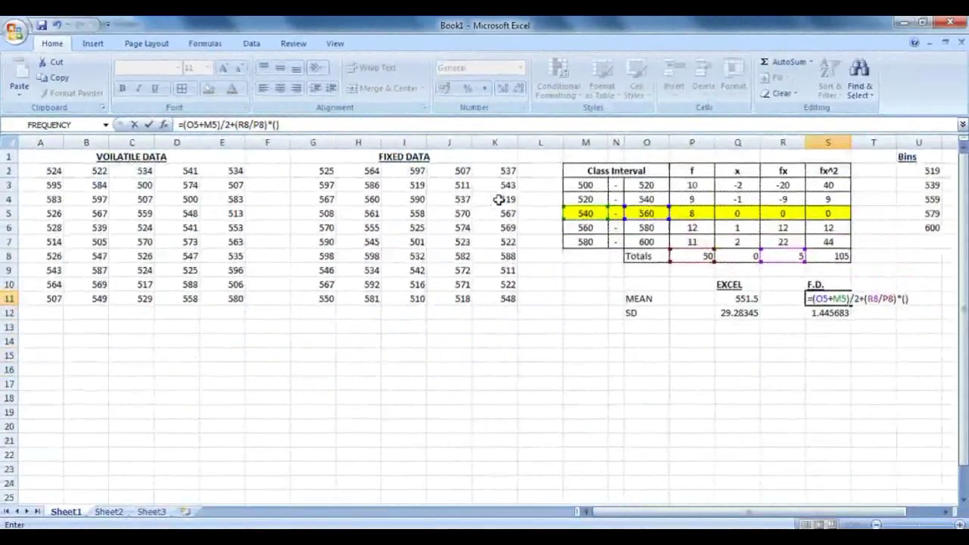
{"action": "left_click", "coordinate": [643, 214]}
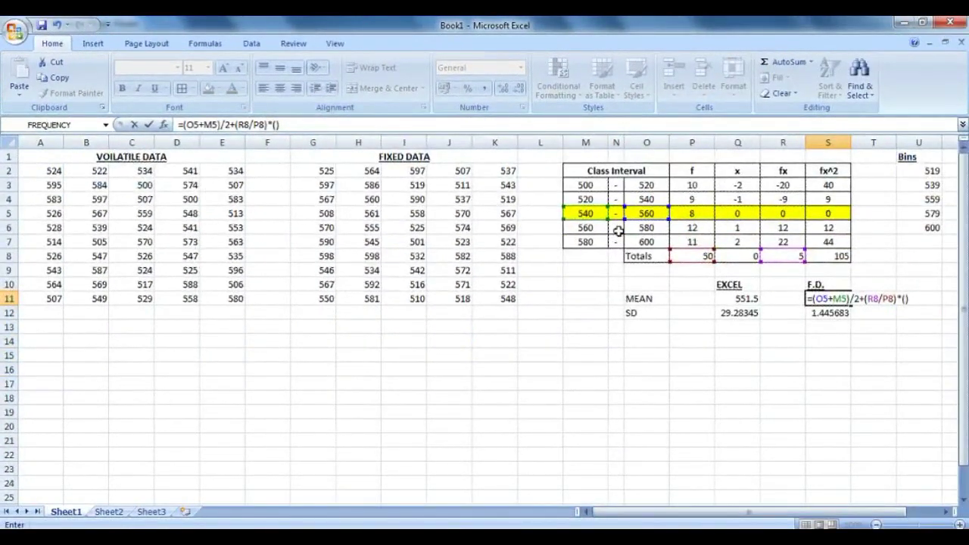
{"action": "type", "text": "-"}
{"action": "left_click", "coordinate": [599, 214]}
{"action": "key", "text": "Return"}
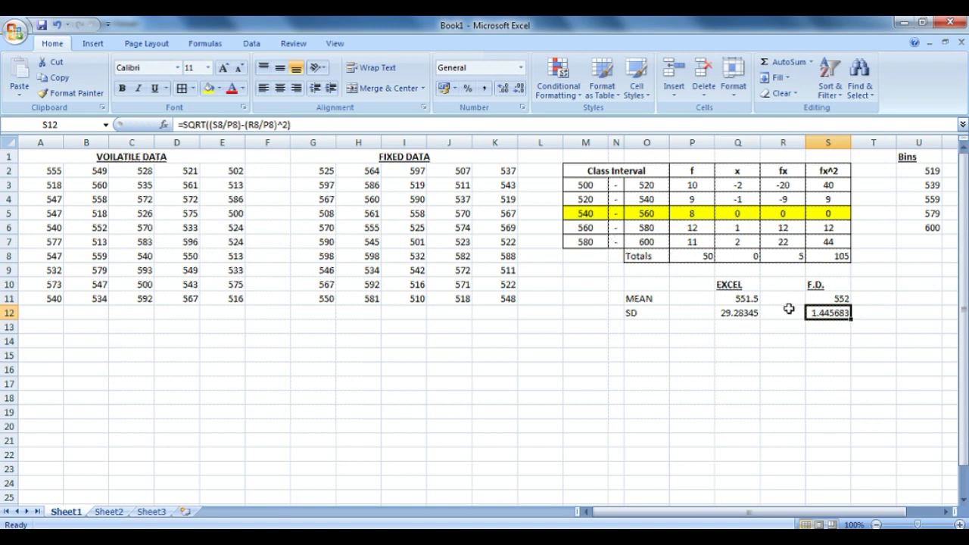
Step: Multiply the F.D. SD formula in S12 by the class width (O5-M5), enter it, and select both SD results, Q12:S12, for comparison
{"action": "left_click", "coordinate": [570, 125]}
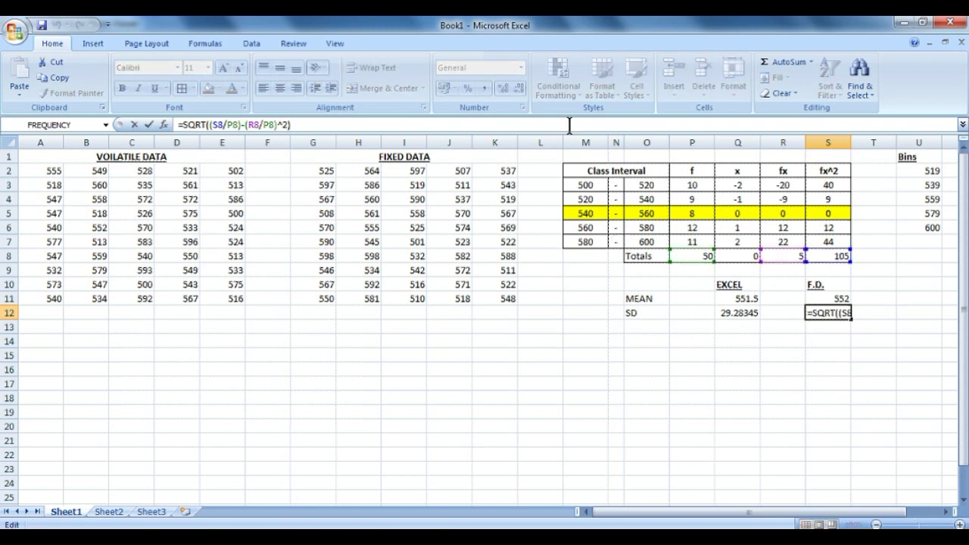
{"action": "left_click", "coordinate": [835, 313]}
{"action": "left_click", "coordinate": [929, 313]}
{"action": "type", "text": "*"}
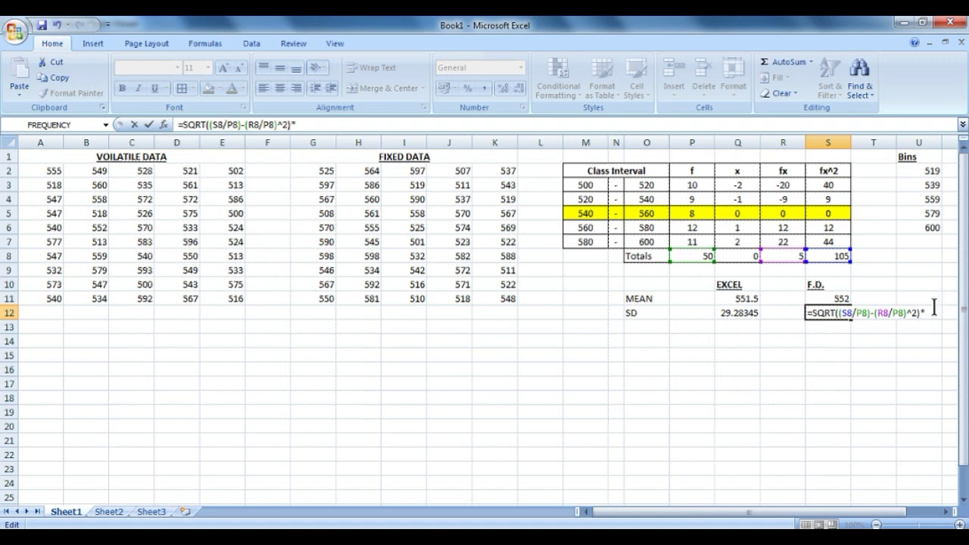
{"action": "type", "text": "("}
{"action": "left_click", "coordinate": [652, 216]}
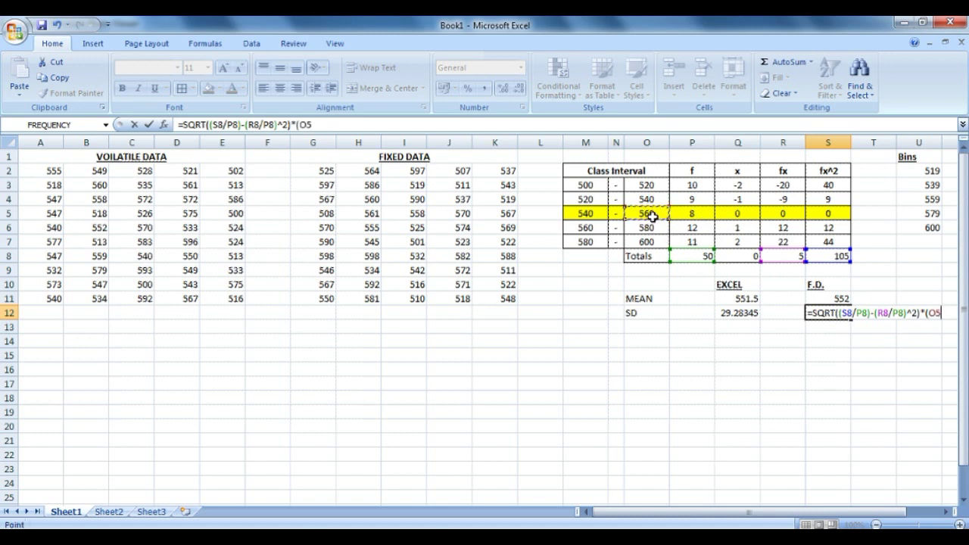
{"action": "type", "text": "-"}
{"action": "left_click", "coordinate": [603, 215]}
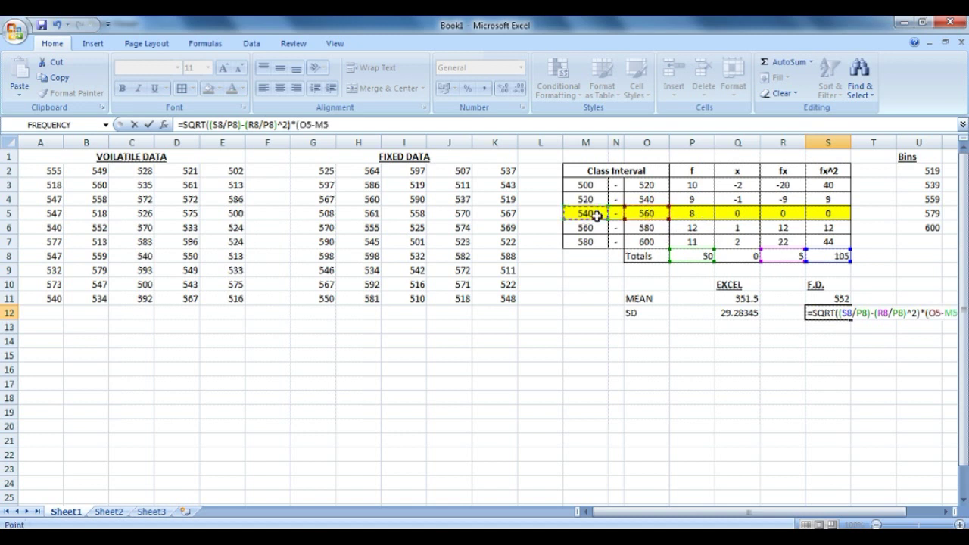
{"action": "type", "text": ")"}
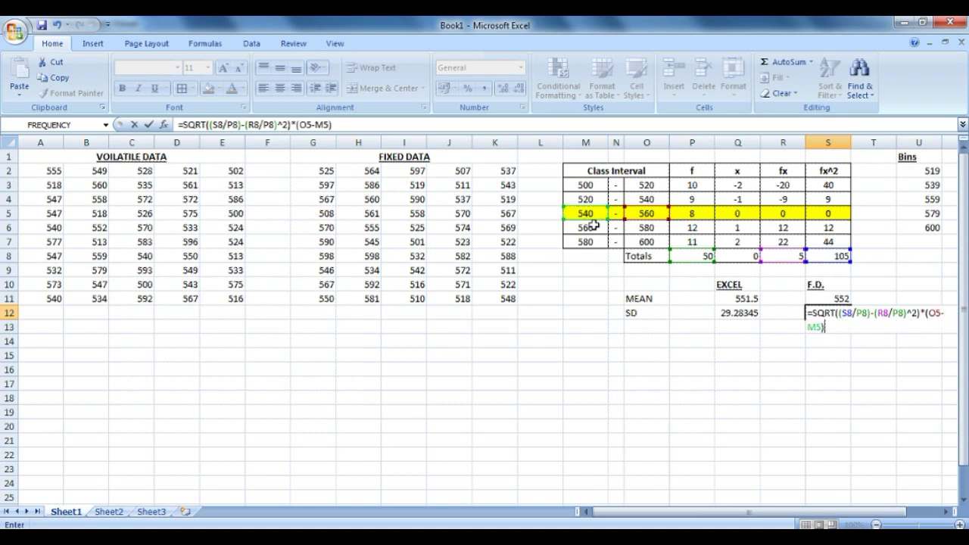
{"action": "key", "text": "Return"}
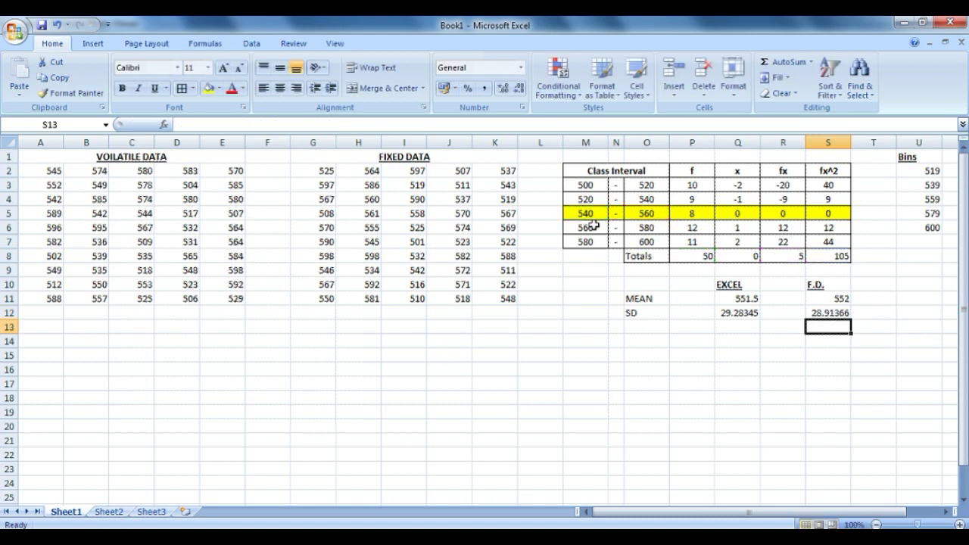
{"action": "left_click", "coordinate": [755, 313]}
{"action": "left_click_drag", "start_coordinate": [757, 314], "coordinate": [818, 316]}
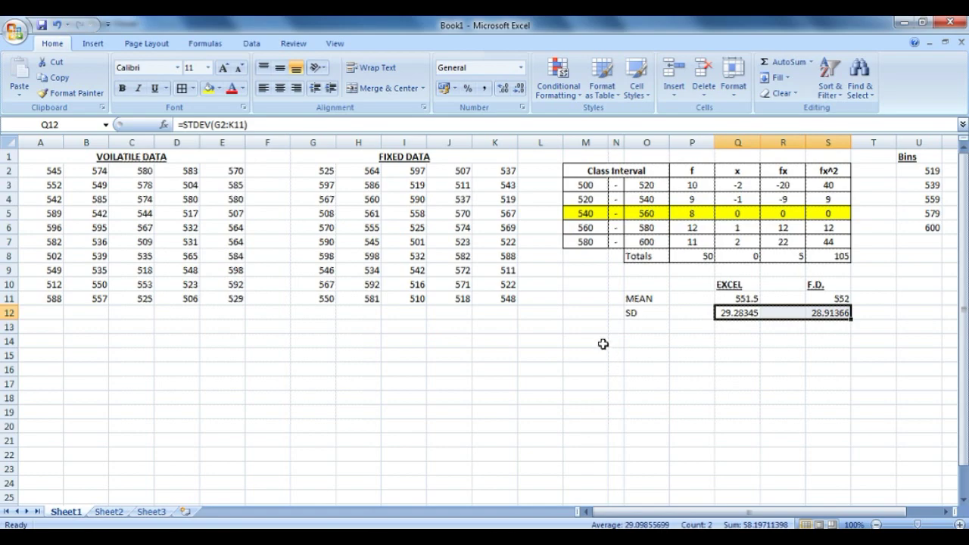
Step: Add the label SUM OF VALUES > 560 in cell L14 and move to O14 in the same row
{"action": "left_click", "coordinate": [541, 349]}
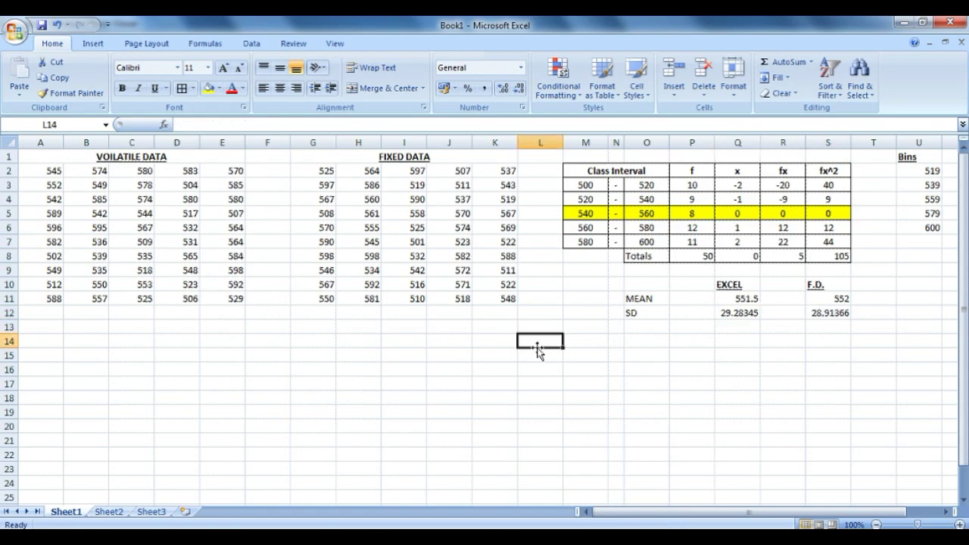
{"action": "type", "text": "SUM OF VALUES "}
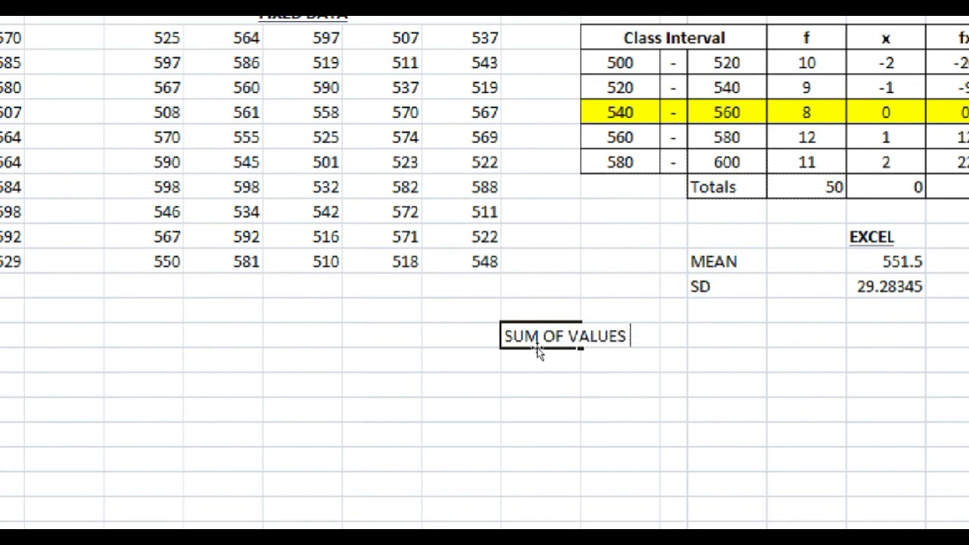
{"action": "type", "text": "> 560"}
{"action": "key", "text": "Tab"}
{"action": "key", "text": "Tab"}
{"action": "key", "text": "Tab"}
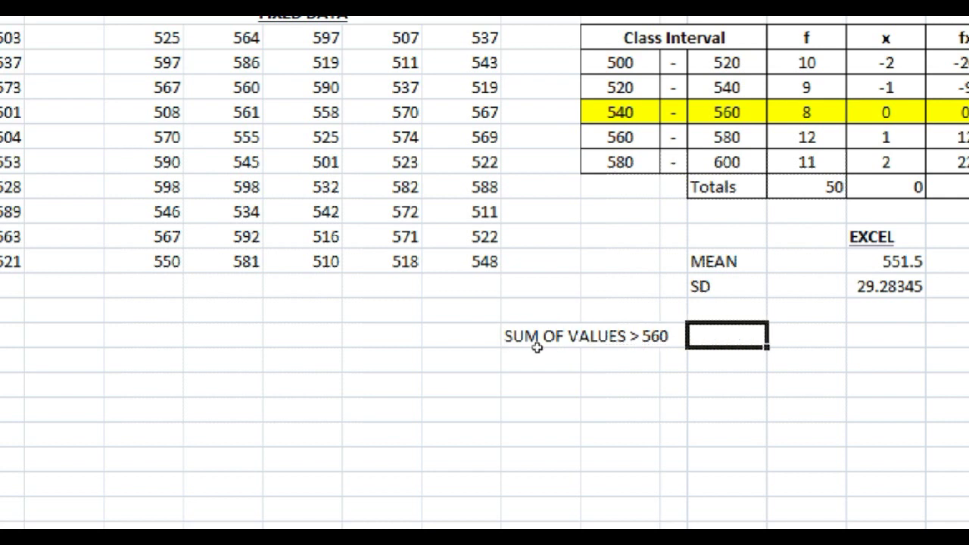
Step: Enter =SUMIF(G2:K11,">560") in O14 to total the fixed data values greater than 560
{"action": "type", "text": "=SUM"}
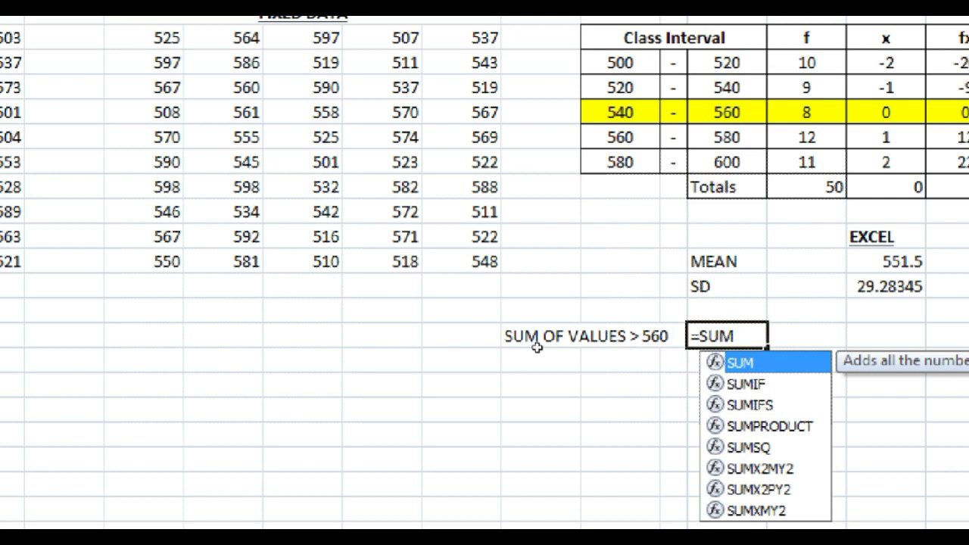
{"action": "type", "text": "IF("}
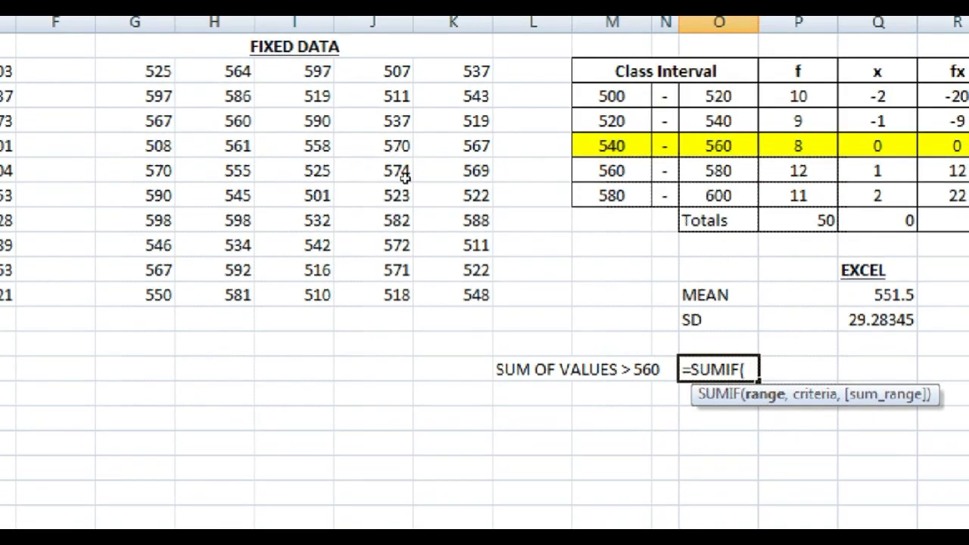
{"action": "left_click_drag", "start_coordinate": [140, 72], "coordinate": [504, 298]}
{"action": "type", "text": ","}
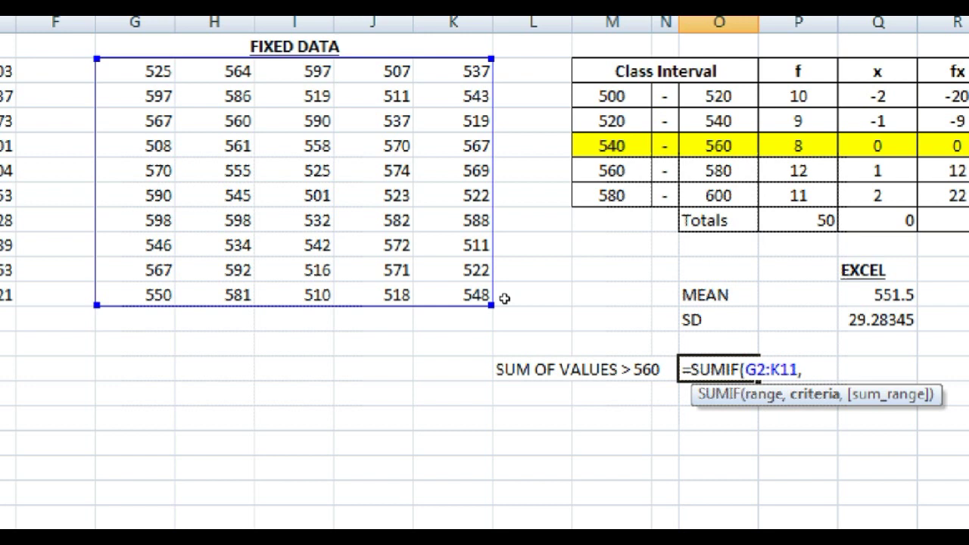
{"action": "type", "text": "\">560\")"}
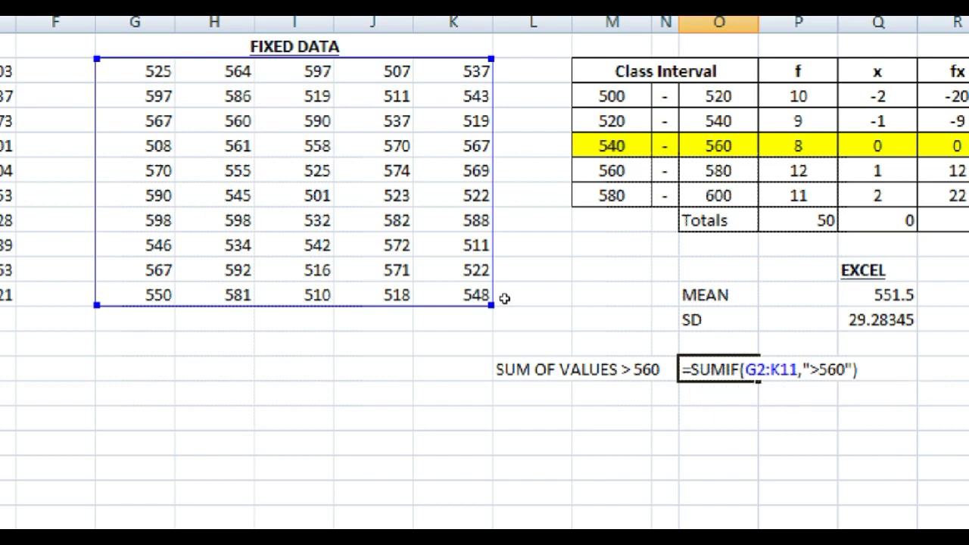
{"action": "key", "text": "Return"}
{"action": "key", "text": "Up"}
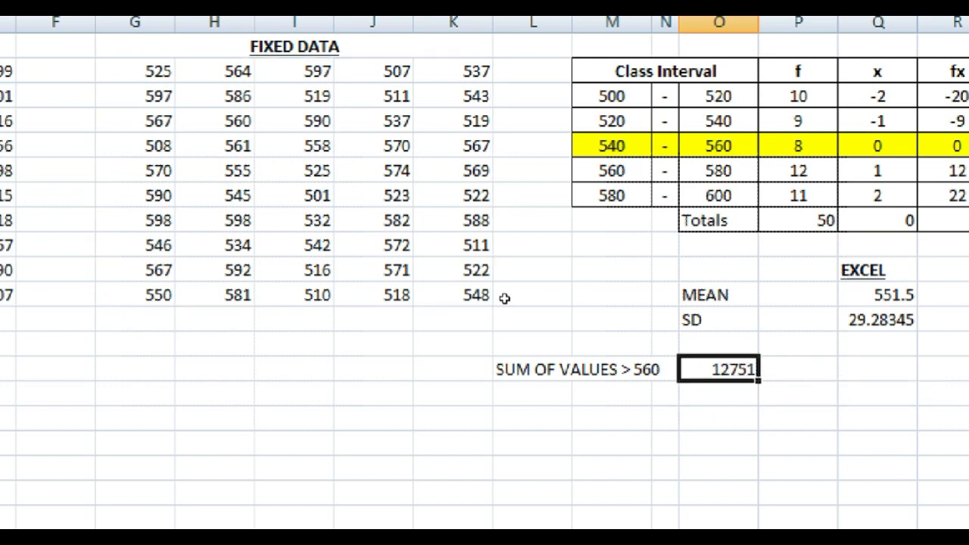
Step: Add the label COUNT >560 in cell L15 and move to O15 in the same row
{"action": "key", "text": "Down"}
{"action": "key", "text": "Left"}
{"action": "key", "text": "Left"}
{"action": "key", "text": "Left"}
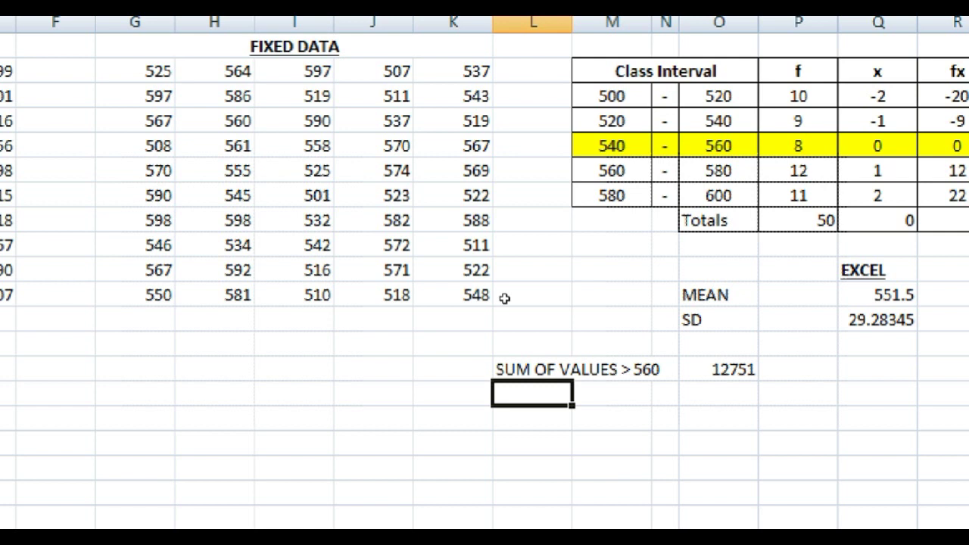
{"action": "type", "text": "COUNT"}
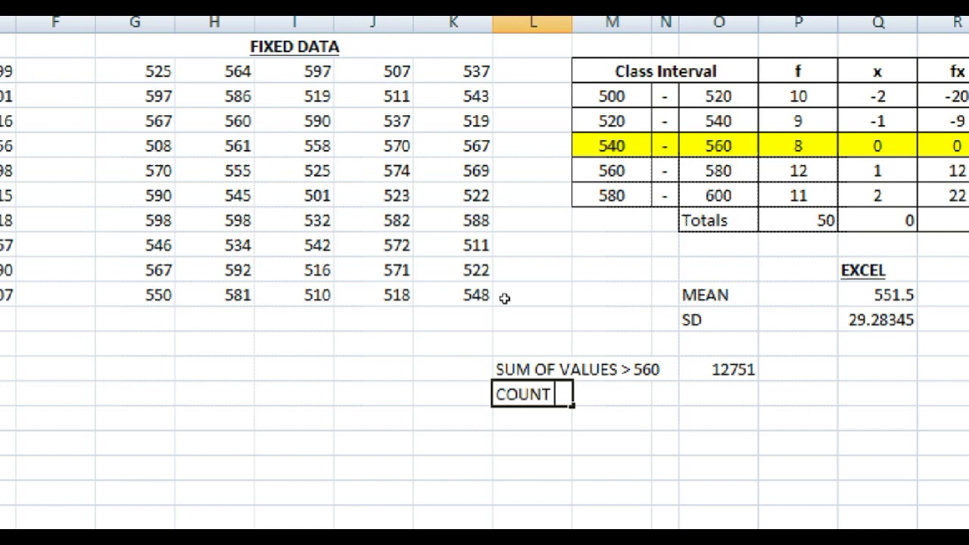
{"action": "type", "text": " >560"}
{"action": "key", "text": "Right"}
{"action": "key", "text": "Right"}
{"action": "key", "text": "Right"}
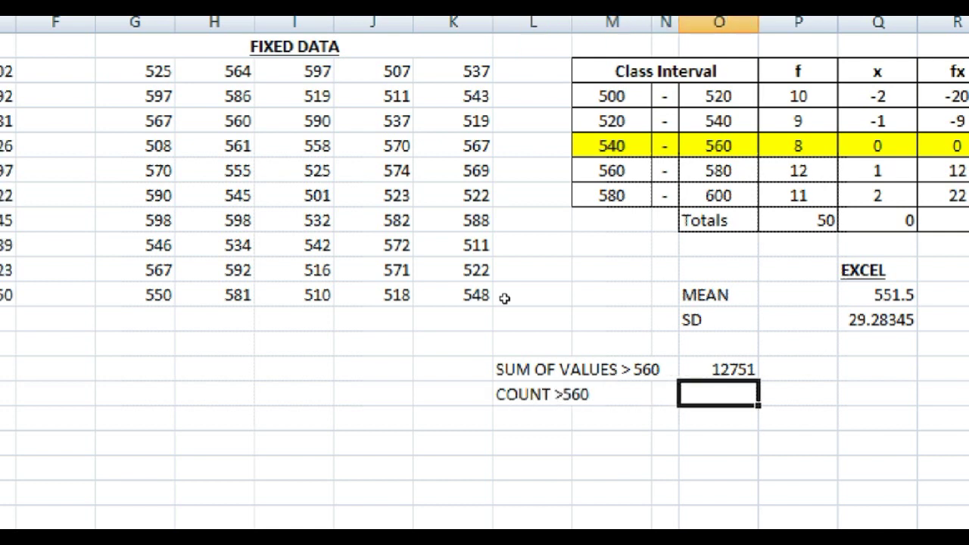
Step: Enter =COUNTIF(G2:K11,">560") in O15 to count the fixed data values greater than 560
{"action": "type", "text": "=CO"}
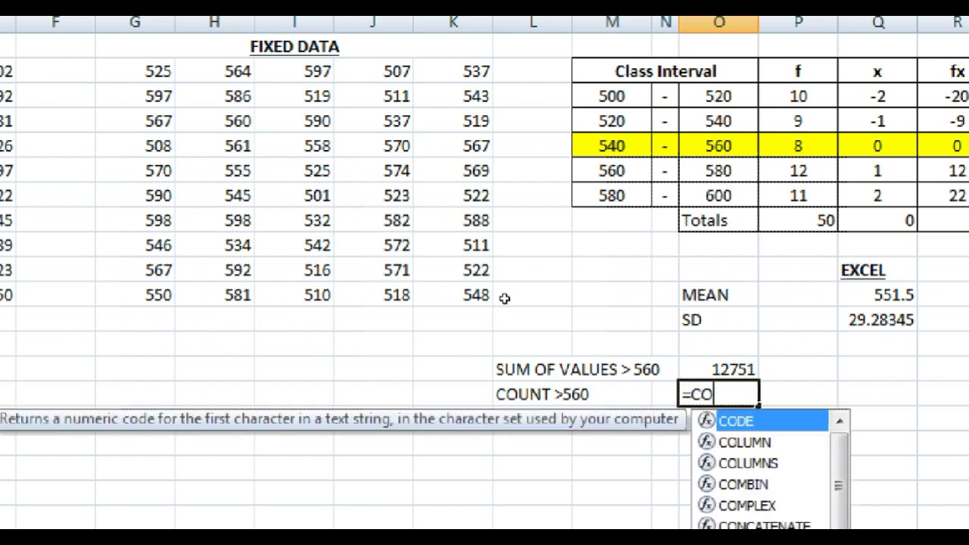
{"action": "type", "text": "UNTIF"}
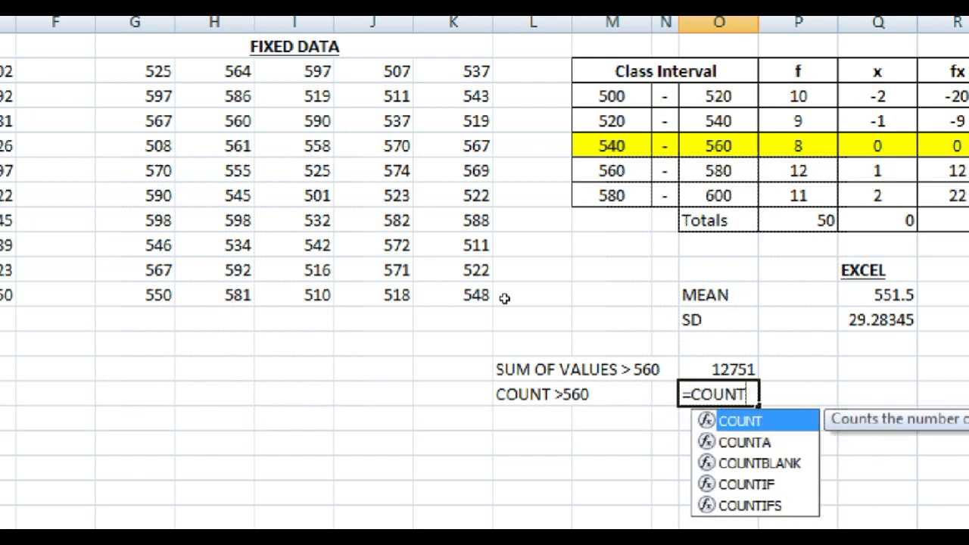
{"action": "type", "text": "("}
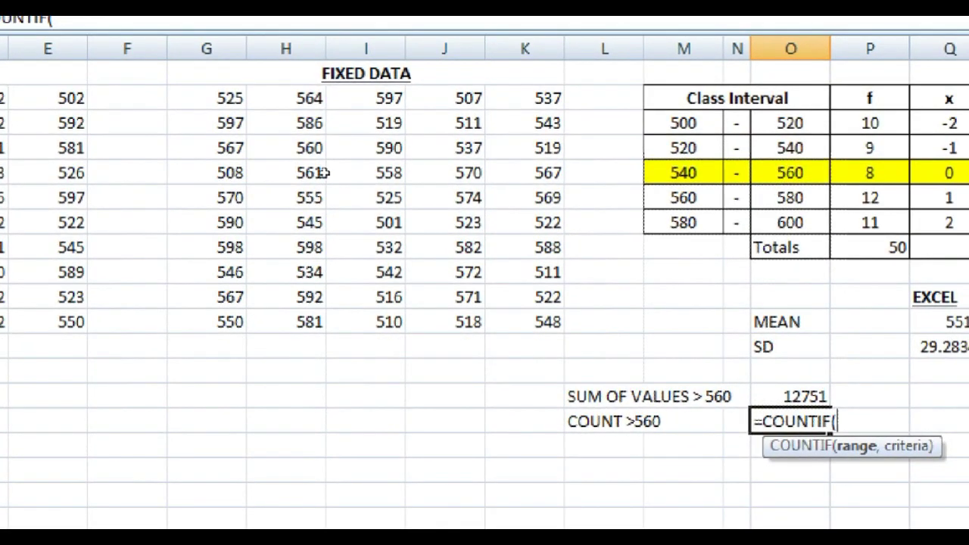
{"action": "left_click_drag", "start_coordinate": [325, 61], "coordinate": [505, 274]}
{"action": "left_click_drag", "start_coordinate": [386, 310], "coordinate": [495, 300]}
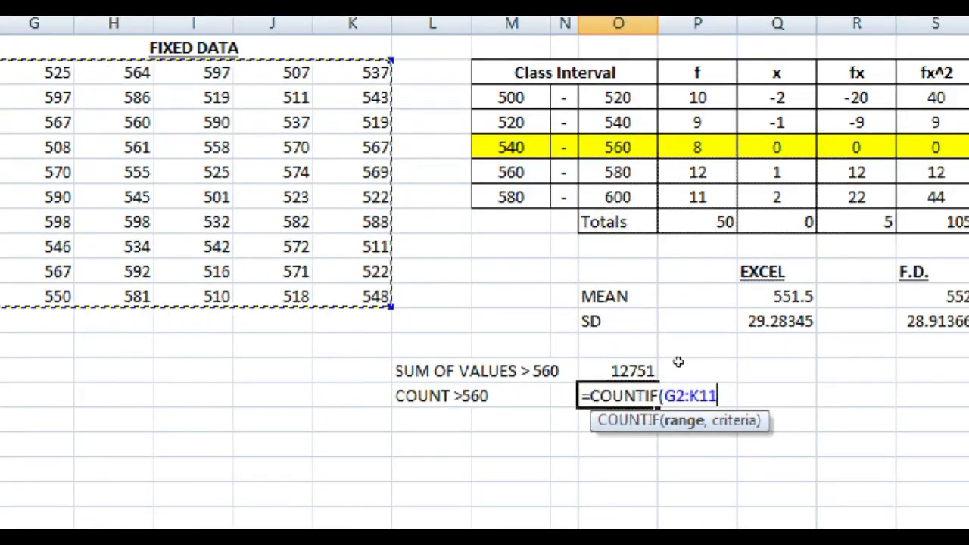
{"action": "type", "text": ","}
{"action": "type", "text": "\">56"}
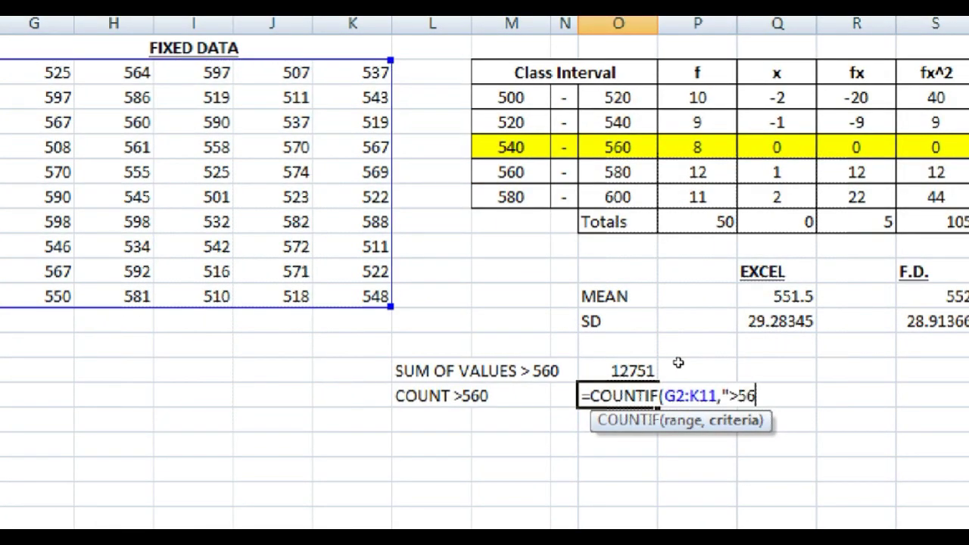
{"action": "type", "text": "0\")"}
{"action": "key", "text": "Return"}
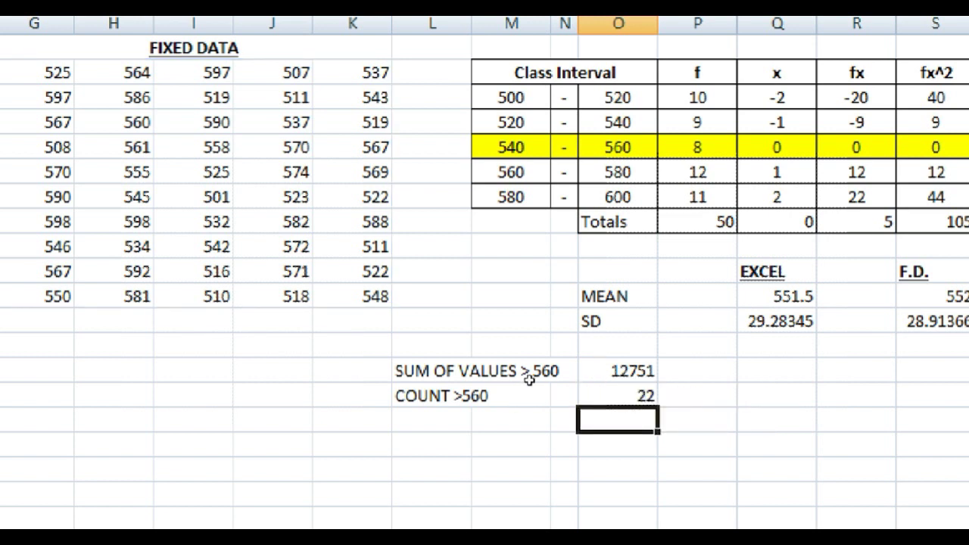
Step: Add the labels SKEWNESS in L16 and KURTOSIS in L17 below the count label
{"action": "key", "text": "Left"}
{"action": "key", "text": "Left"}
{"action": "key", "text": "Left"}
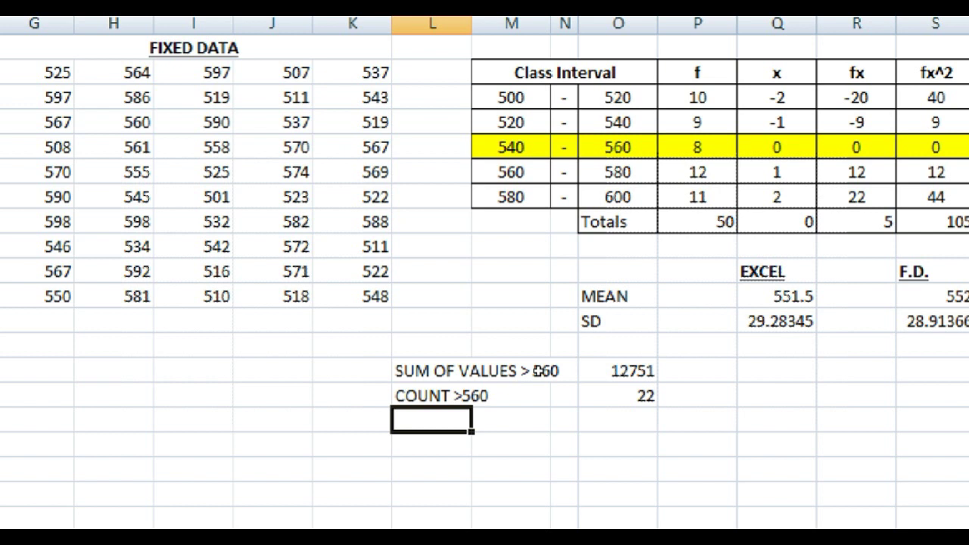
{"action": "type", "text": "SKEW"}
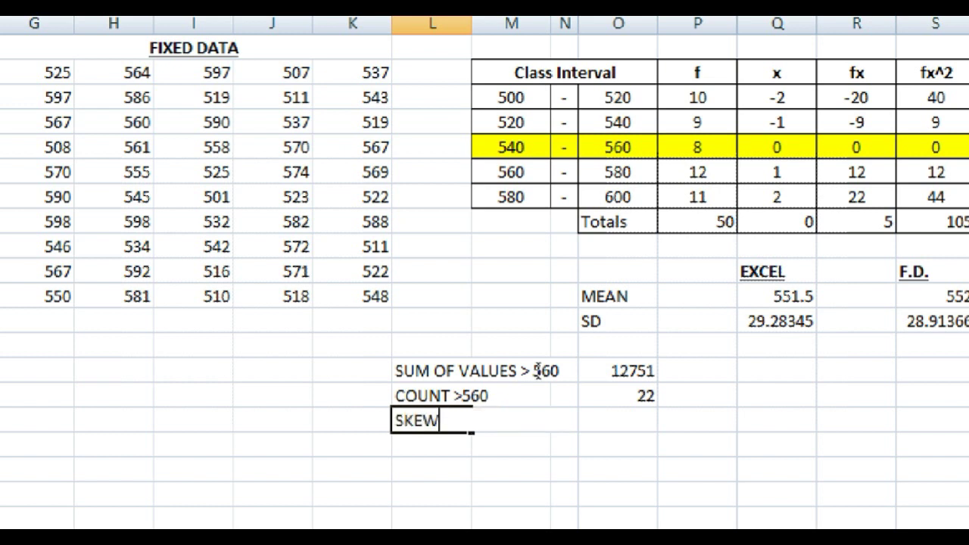
{"action": "type", "text": "NESS"}
{"action": "key", "text": "Return"}
{"action": "type", "text": "KURTOSIS"}
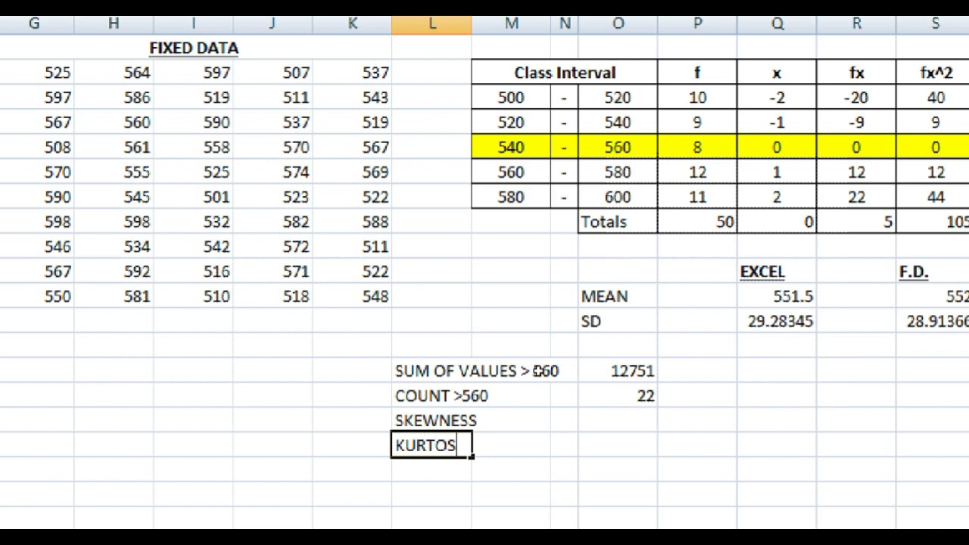
Step: Calculate the skewness of the fixed data in O16 with =SKEW(G2:K11)
{"action": "key", "text": "Right"}
{"action": "key", "text": "Right"}
{"action": "key", "text": "Right"}
{"action": "key", "text": "Up"}
{"action": "type", "text": "=SKEW"}
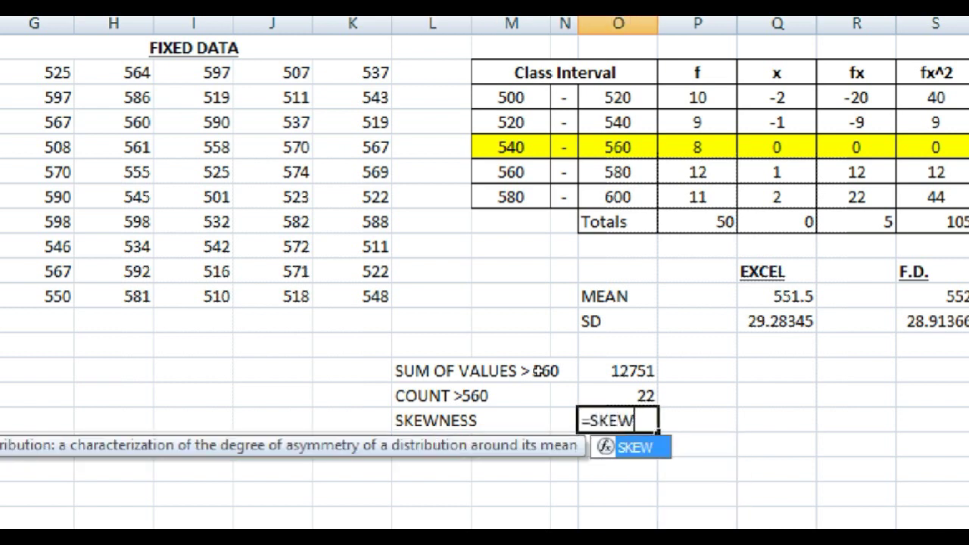
{"action": "type", "text": "("}
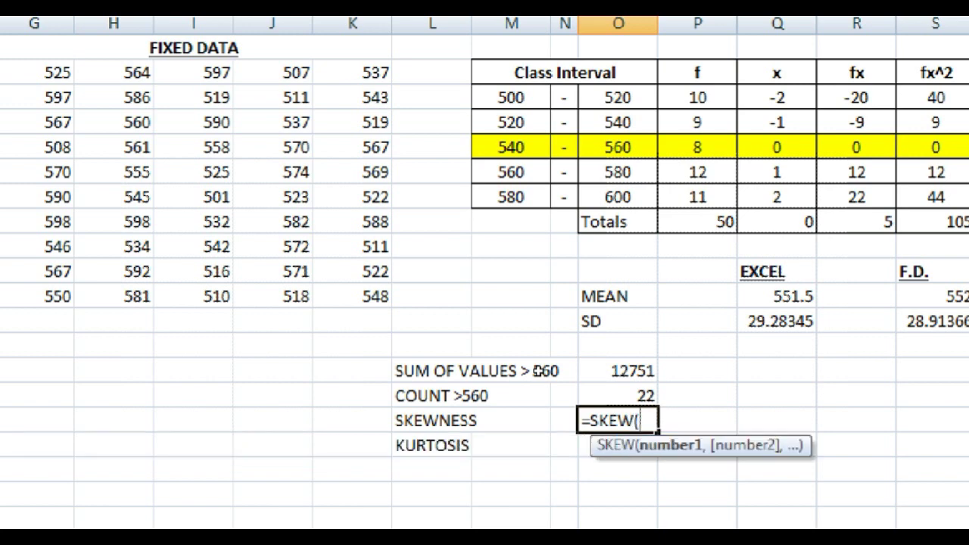
{"action": "left_click", "coordinate": [38, 73]}
{"action": "left_click_drag", "start_coordinate": [321, 173], "coordinate": [502, 299]}
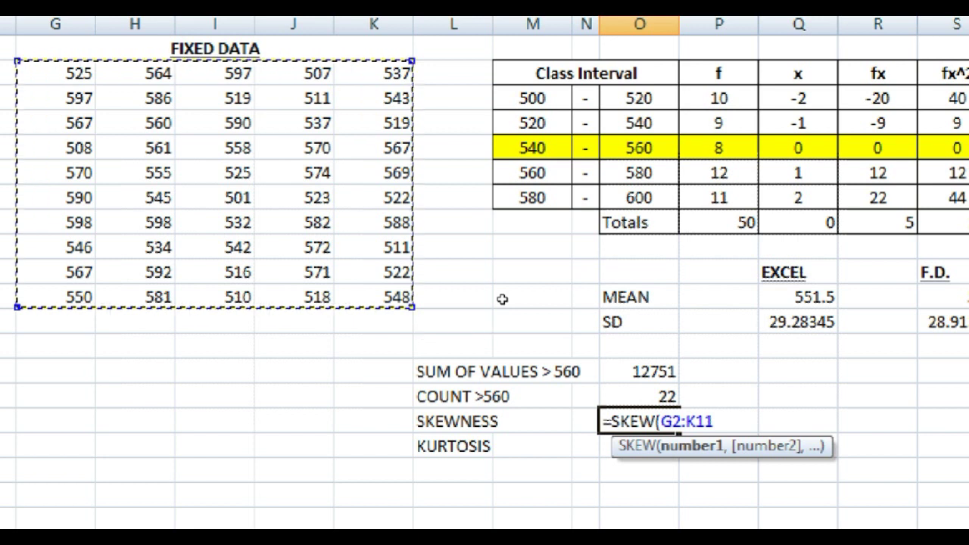
{"action": "type", "text": ")"}
{"action": "key", "text": "Return"}
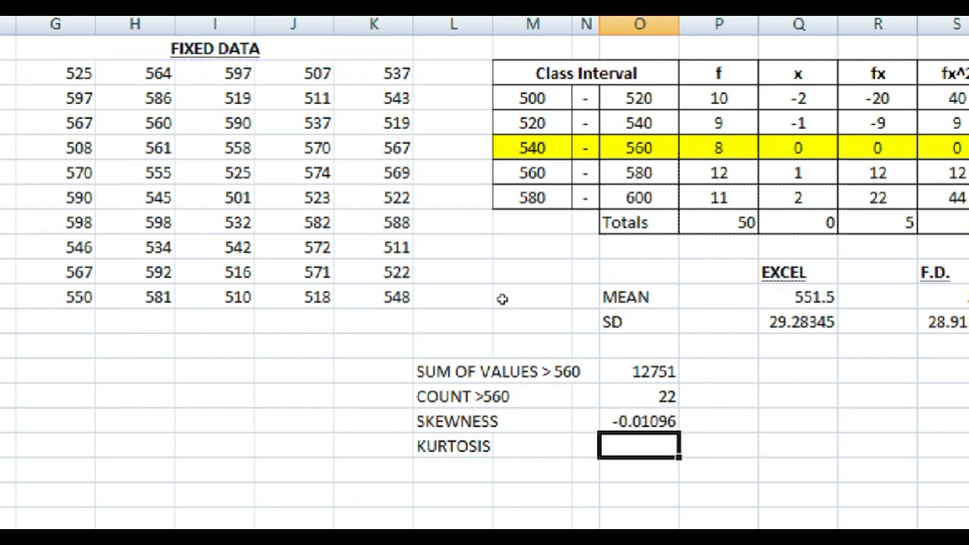
Step: Calculate the kurtosis of the fixed data in O17 with =KURT(G2:K11)
{"action": "type", "text": "=KURT"}
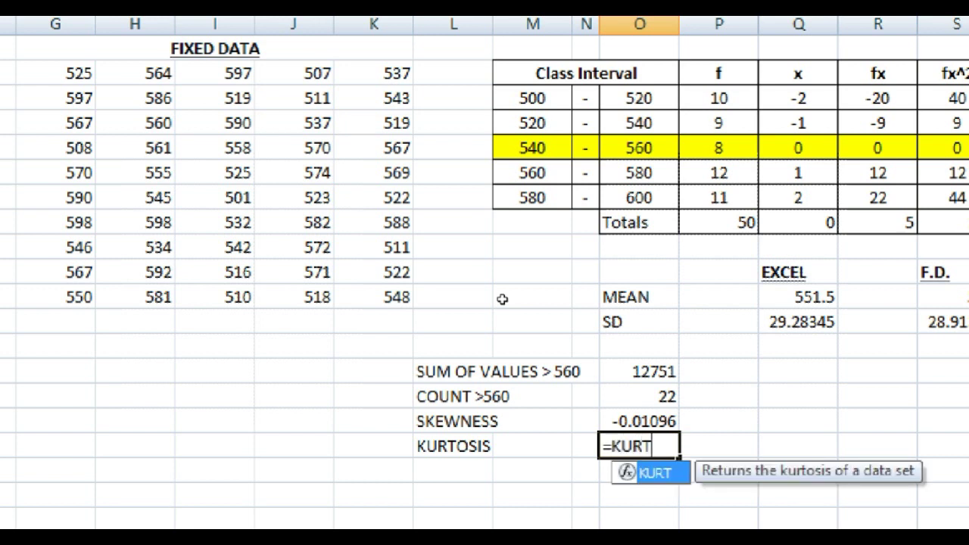
{"action": "type", "text": "("}
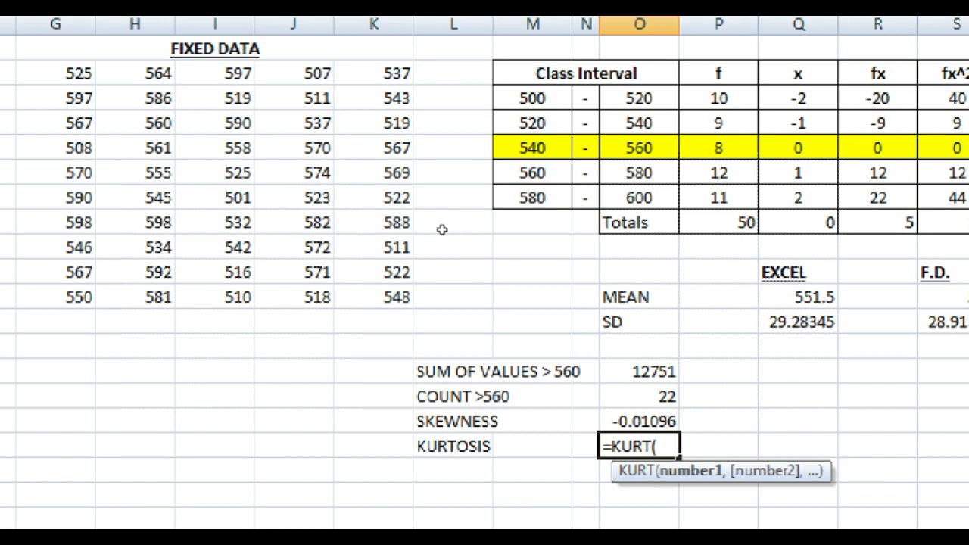
{"action": "left_click_drag", "start_coordinate": [53, 72], "coordinate": [318, 322]}
{"action": "left_click_drag", "start_coordinate": [467, 308], "coordinate": [499, 298]}
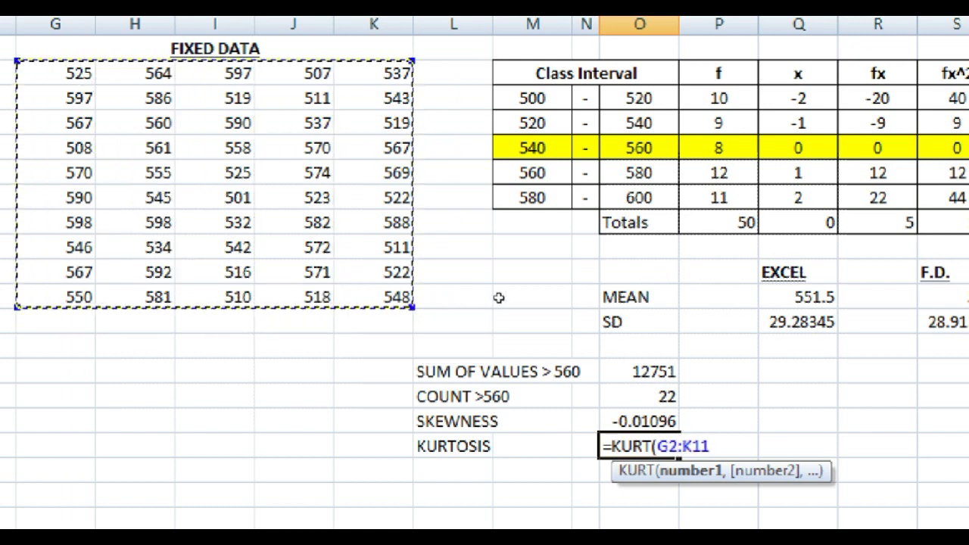
{"action": "type", "text": ")"}
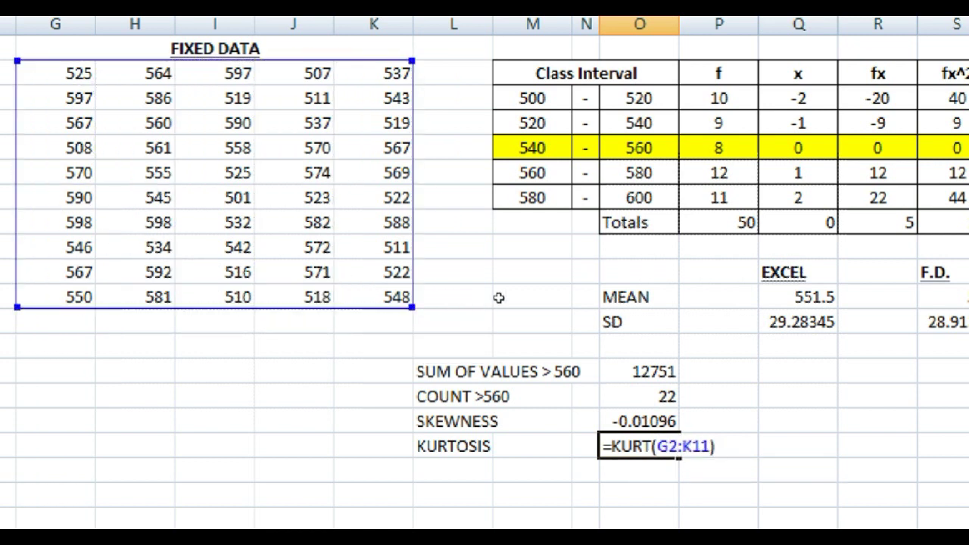
{"action": "key", "text": "Return"}
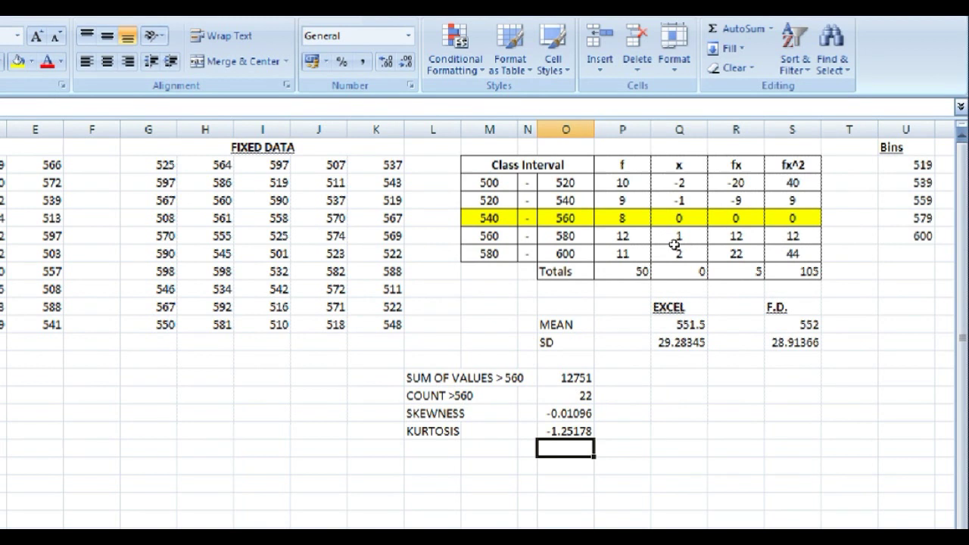
Step: Insert a basic 2-D pie chart of the frequencies in P3:P7 and move it off the mean and SD labels
{"action": "left_click_drag", "start_coordinate": [622, 182], "coordinate": [623, 231]}
{"action": "left_click_drag", "start_coordinate": [691, 230], "coordinate": [691, 236]}
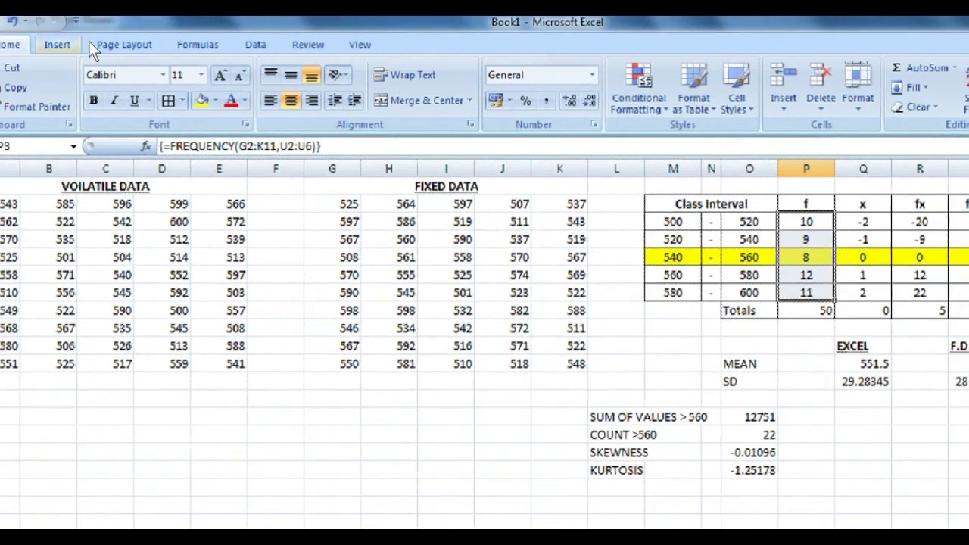
{"action": "left_click", "coordinate": [9, 37]}
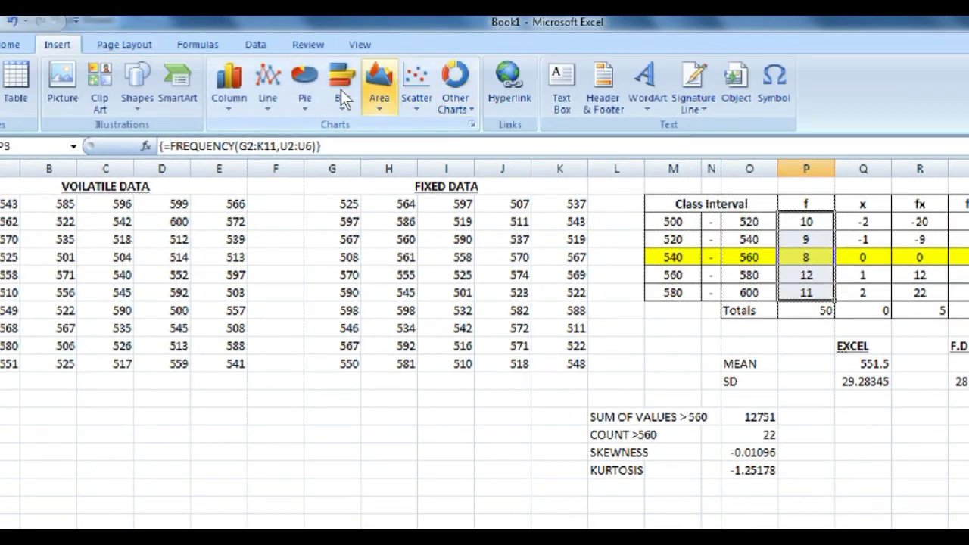
{"action": "left_click", "coordinate": [287, 97]}
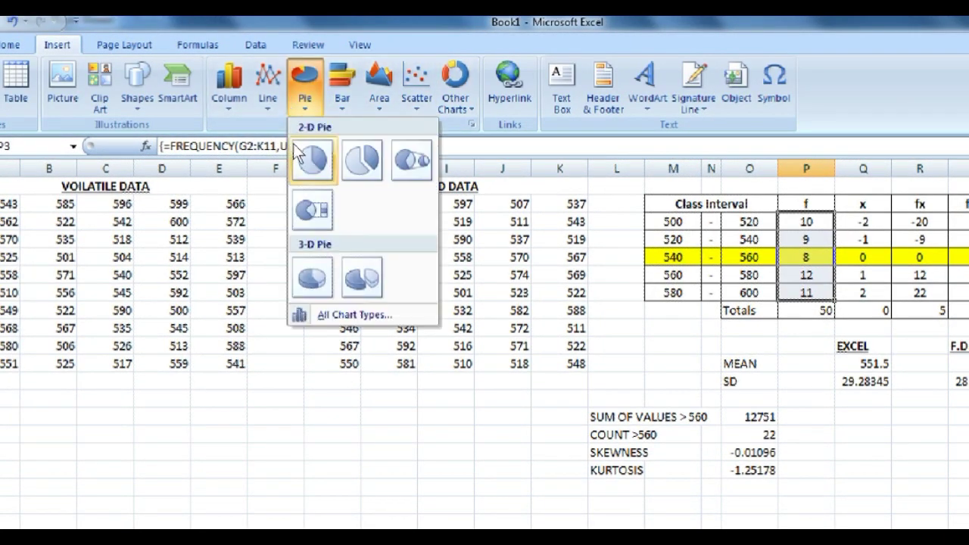
{"action": "left_click", "coordinate": [299, 155]}
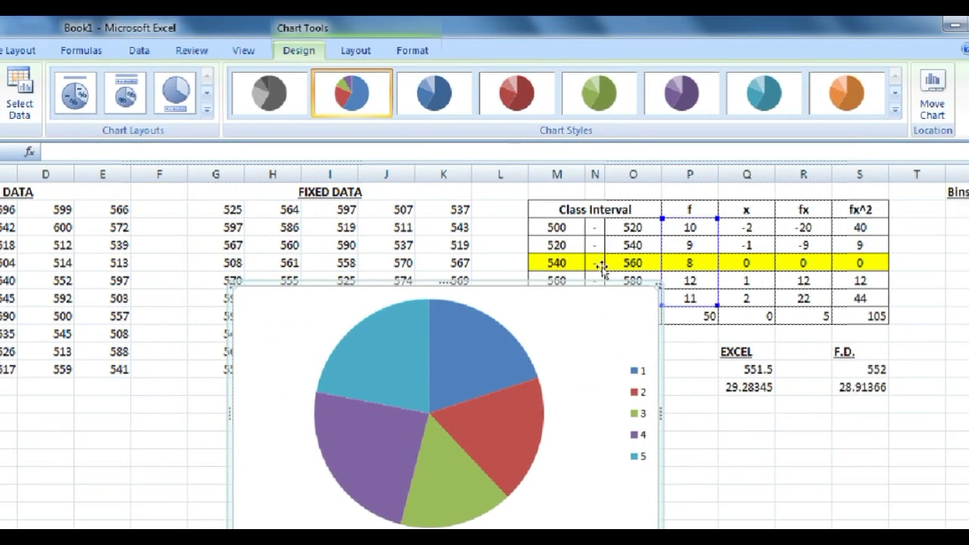
{"action": "left_click_drag", "start_coordinate": [733, 282], "coordinate": [663, 243]}
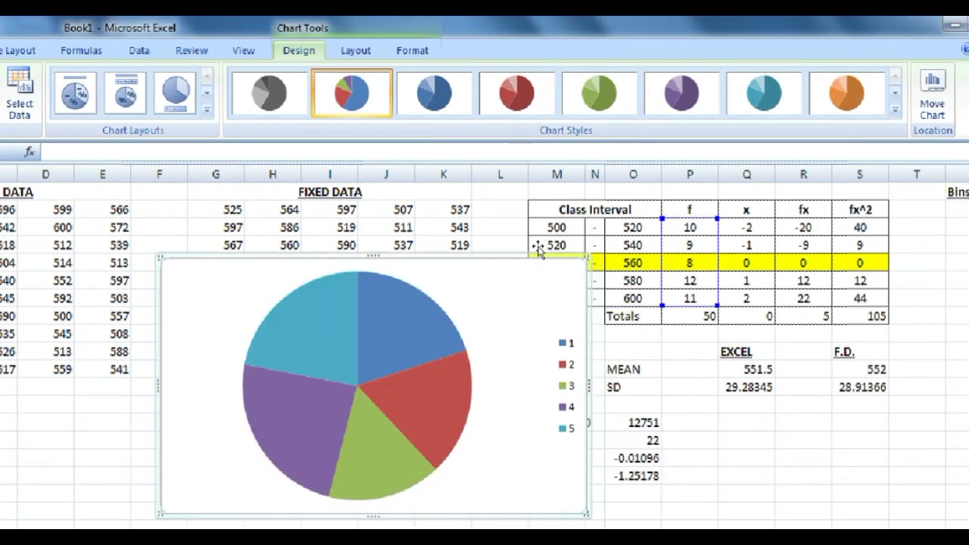
Step: Set the pie chart's category labels to the class intervals in M3:O7
{"action": "right_click", "coordinate": [537, 245]}
{"action": "right_click", "coordinate": [535, 236]}
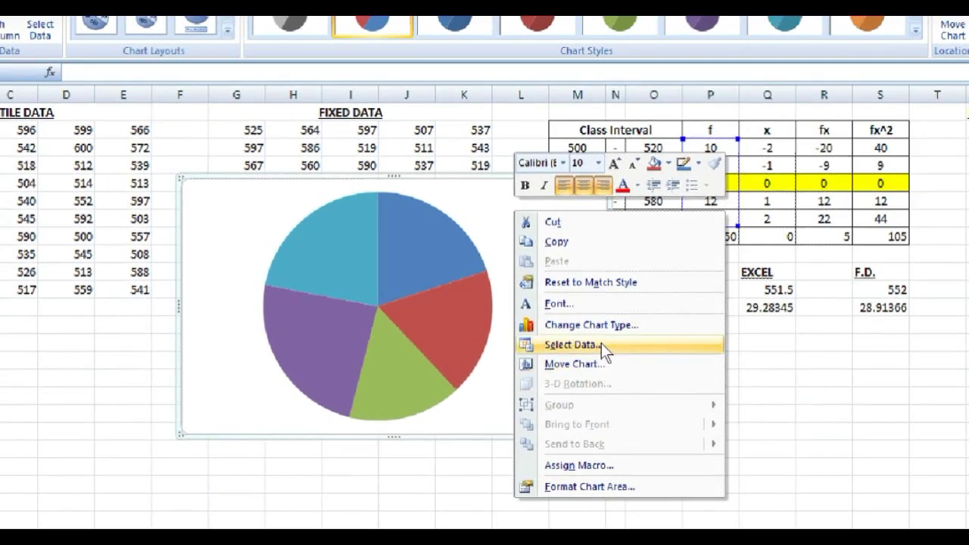
{"action": "left_click", "coordinate": [580, 423]}
{"action": "mouse_move", "coordinate": [484, 209]}
{"action": "left_mouse_down"}
{"action": "mouse_move", "coordinate": [643, 227]}
{"action": "mouse_move", "coordinate": [477, 212]}
{"action": "left_mouse_up"}
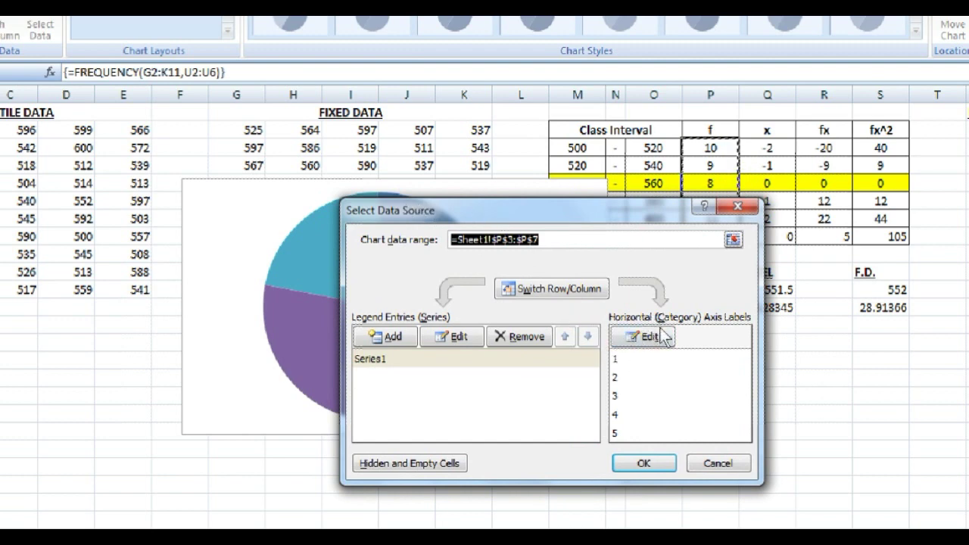
{"action": "left_click_drag", "start_coordinate": [624, 214], "coordinate": [344, 175]}
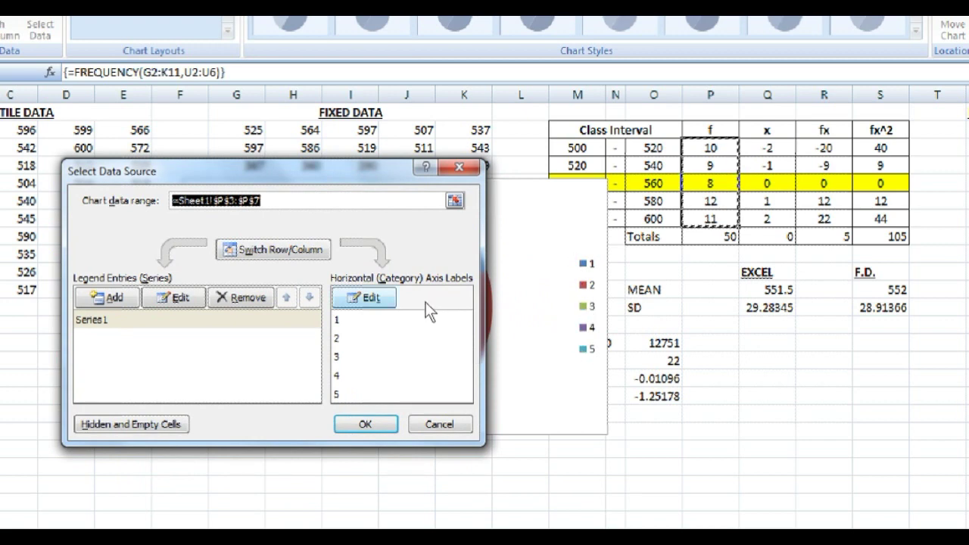
{"action": "left_click", "coordinate": [390, 299]}
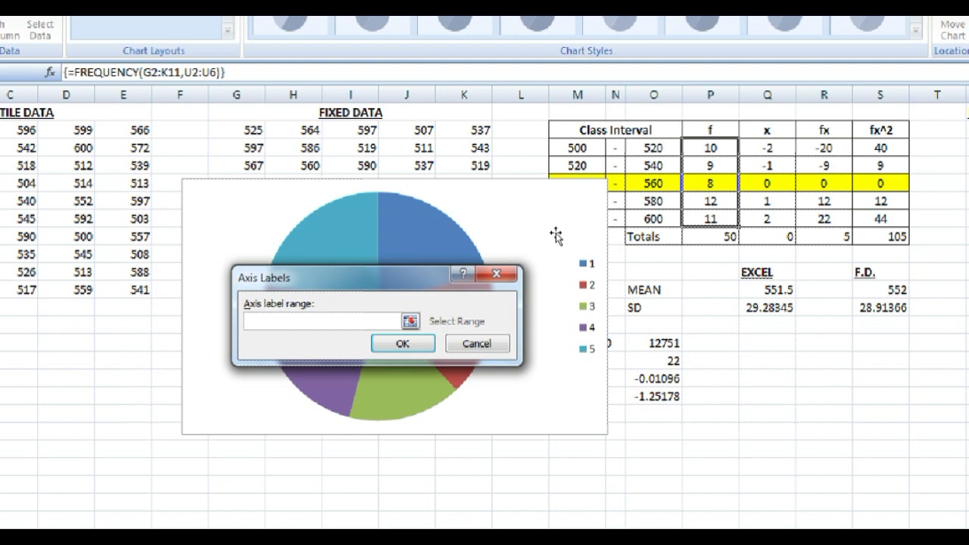
{"action": "left_click_drag", "start_coordinate": [577, 148], "coordinate": [577, 165]}
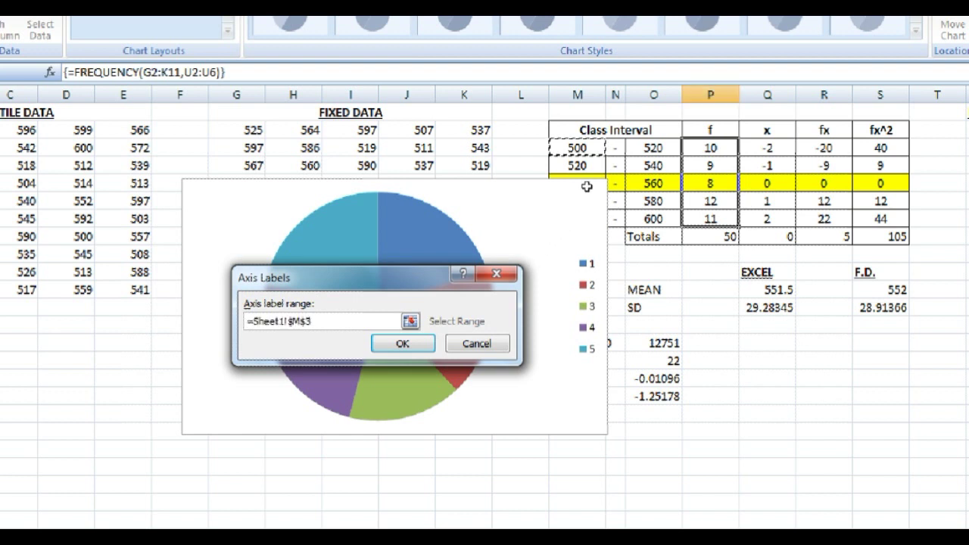
{"action": "left_click_drag", "start_coordinate": [597, 203], "coordinate": [634, 246]}
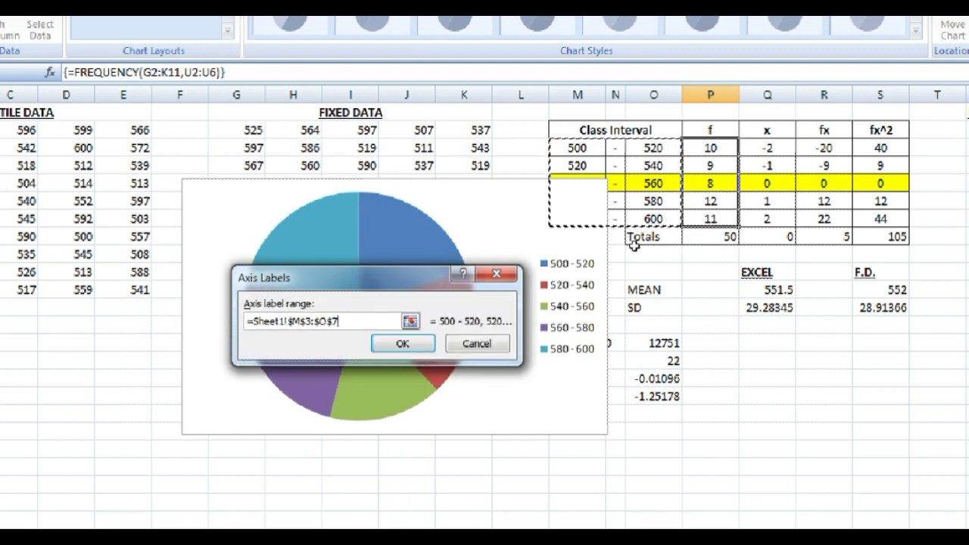
{"action": "left_click", "coordinate": [438, 344]}
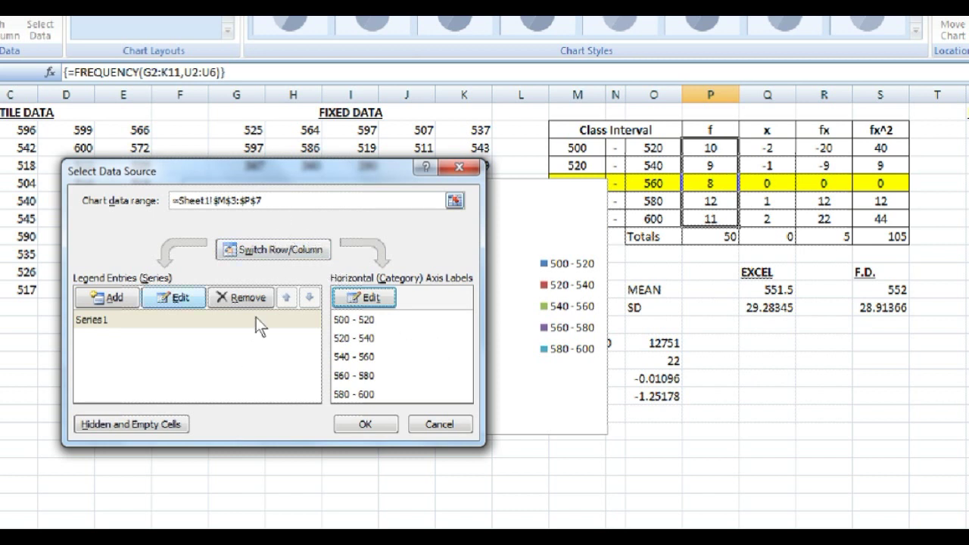
{"action": "left_click_drag", "start_coordinate": [296, 226], "coordinate": [344, 222]}
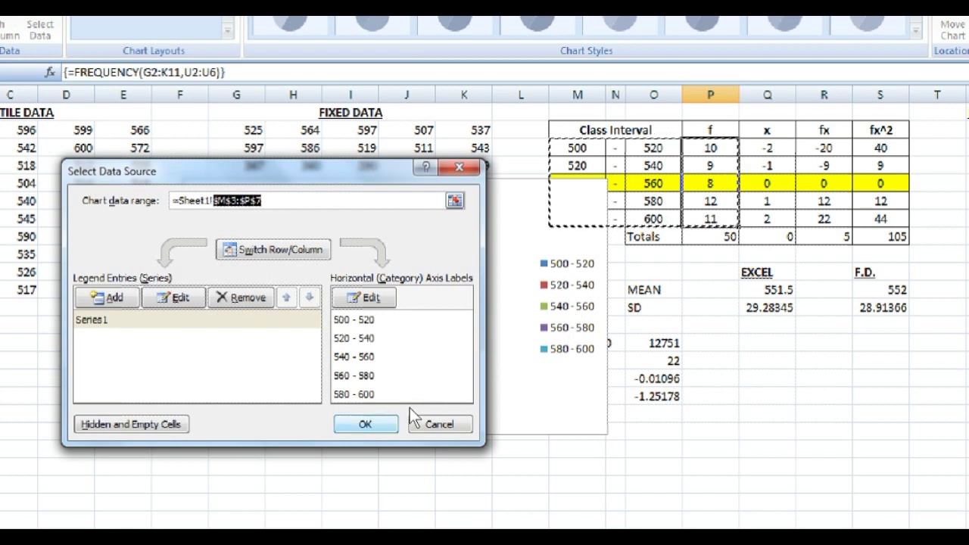
{"action": "left_click", "coordinate": [365, 424]}
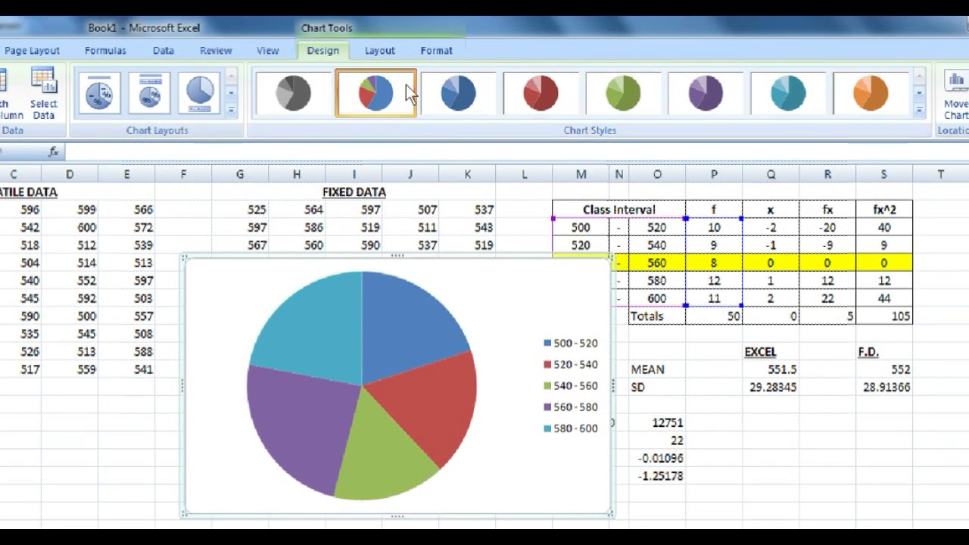
Step: Add a title above the pie chart reading FREQUENCY DISTRIBUTION
{"action": "scroll", "coordinate": [432, 42], "scroll_direction": "down", "scroll_amount": 1}
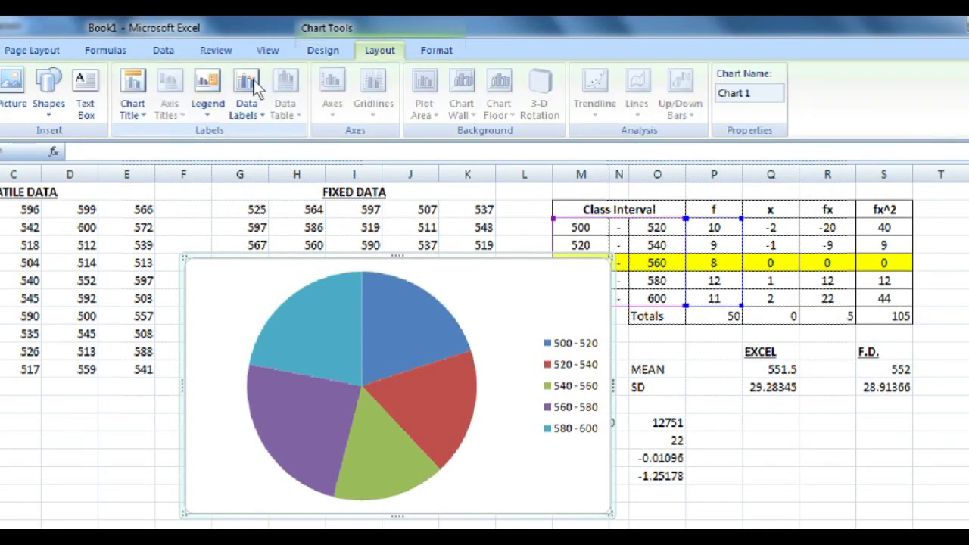
{"action": "left_click", "coordinate": [132, 91]}
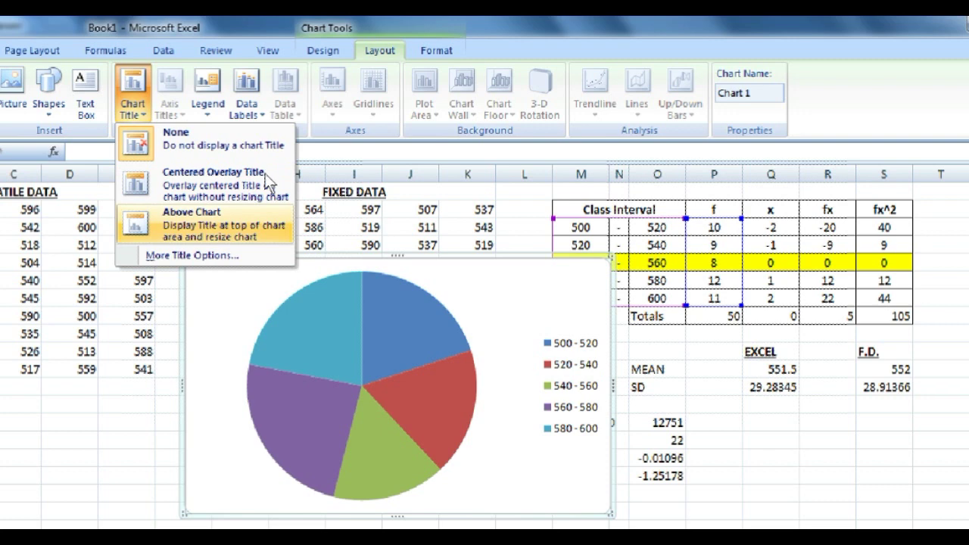
{"action": "left_click", "coordinate": [258, 216]}
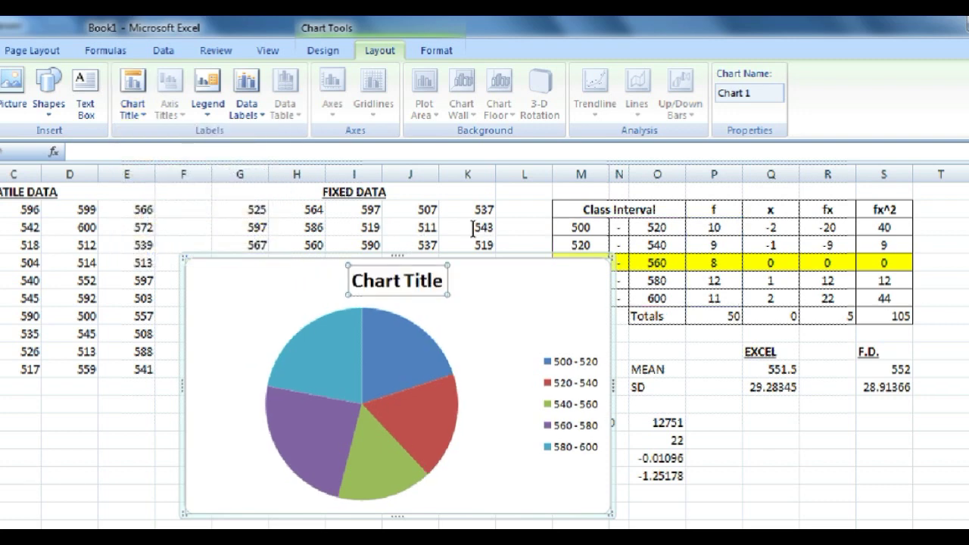
{"action": "key", "text": "BackSpace"}
{"action": "key", "text": "BackSpace"}
{"action": "key", "text": "BackSpace"}
{"action": "key", "text": "BackSpace"}
{"action": "key", "text": "BackSpace"}
{"action": "key", "text": "BackSpace"}
{"action": "key", "text": "BackSpace"}
{"action": "key", "text": "BackSpace"}
{"action": "key", "text": "BackSpace"}
{"action": "key", "text": "BackSpace"}
{"action": "key", "text": "BackSpace"}
{"action": "type", "text": "FREQUENC"}
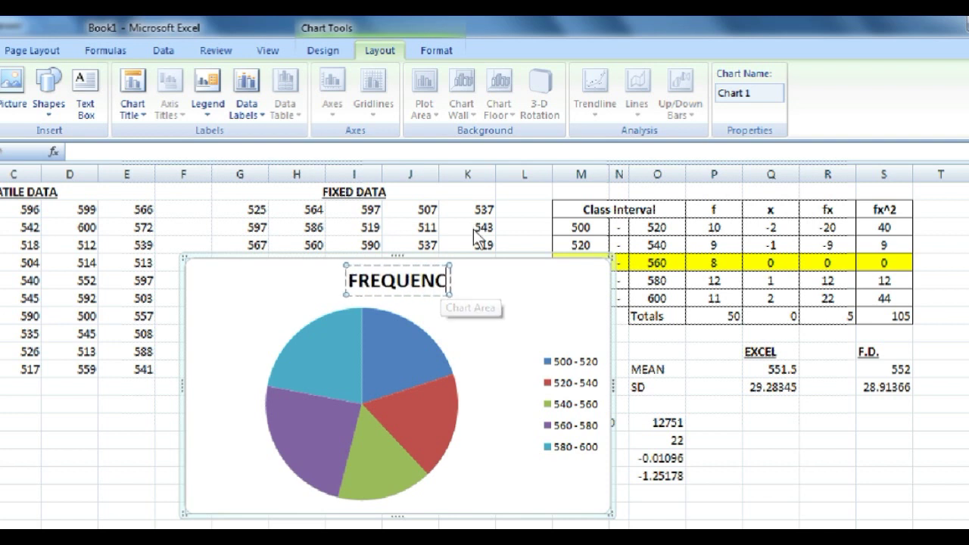
{"action": "type", "text": "Y DISTRI"}
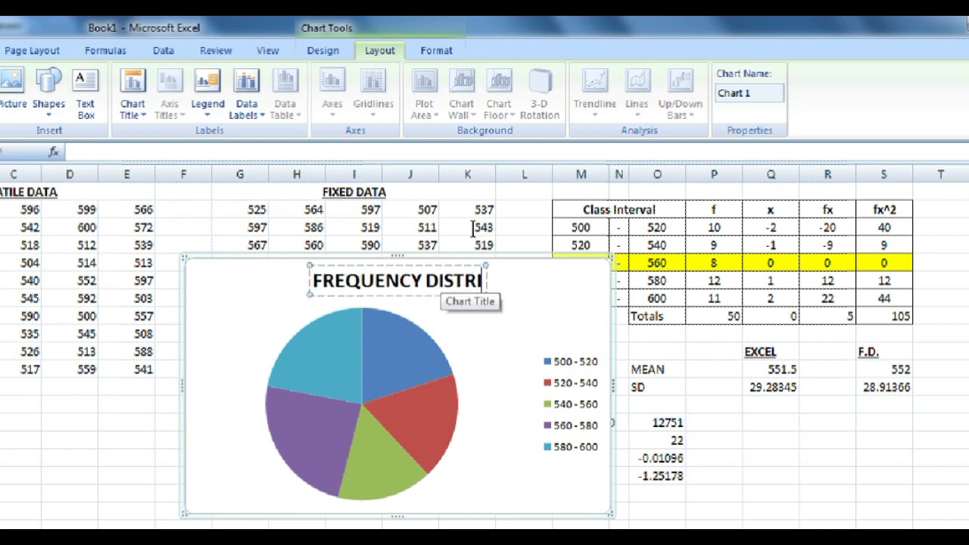
{"action": "type", "text": "BUTION"}
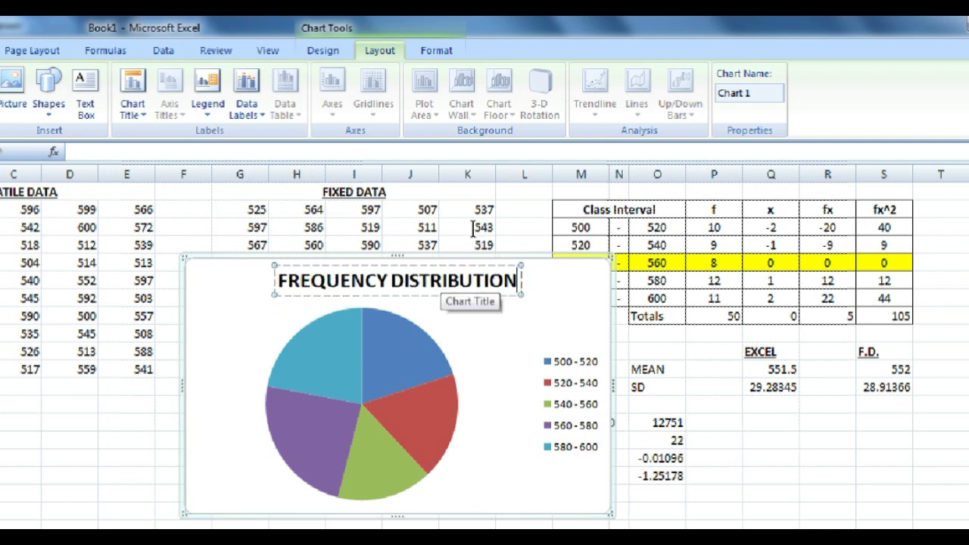
Step: Add Best Fit data labels to the pie slices and move the chart off the class interval table
{"action": "left_click", "coordinate": [427, 310]}
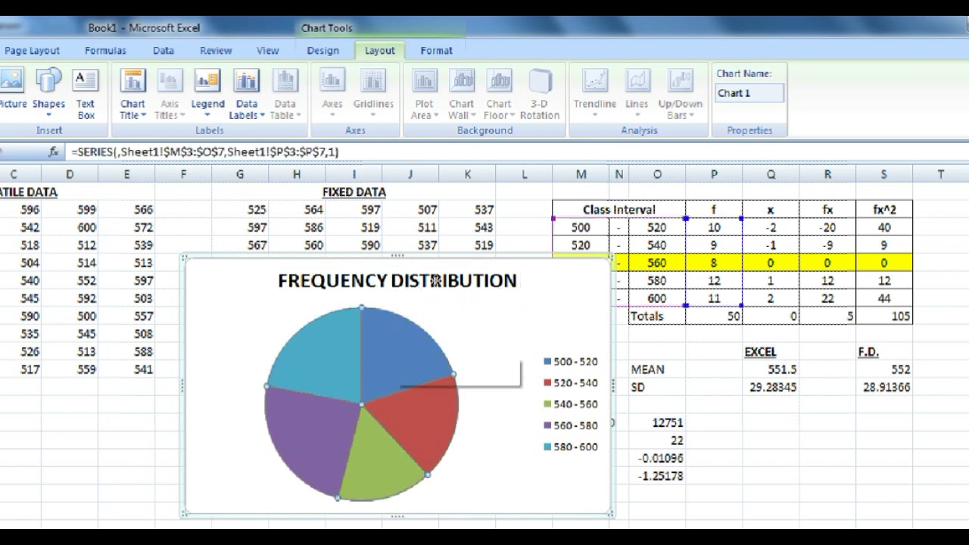
{"action": "left_click", "coordinate": [256, 106]}
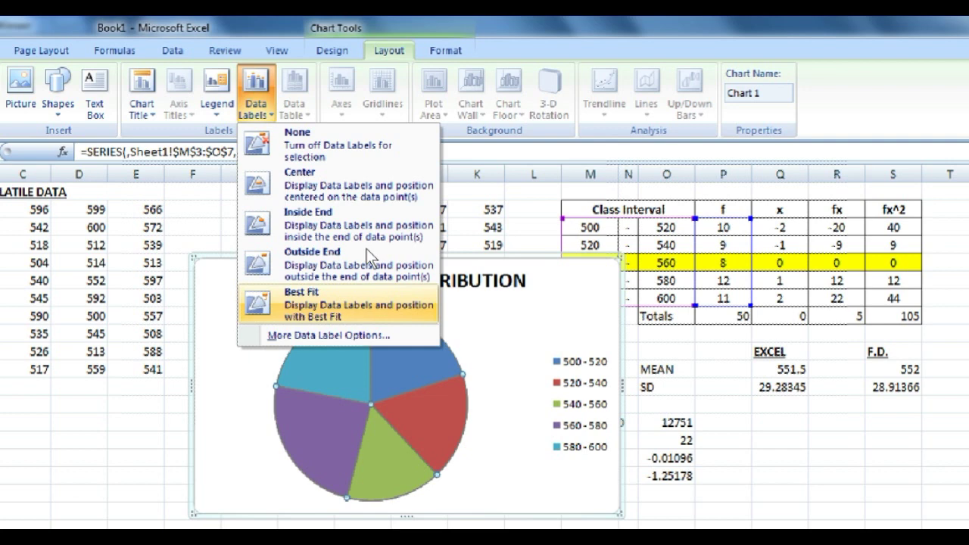
{"action": "left_click", "coordinate": [379, 303]}
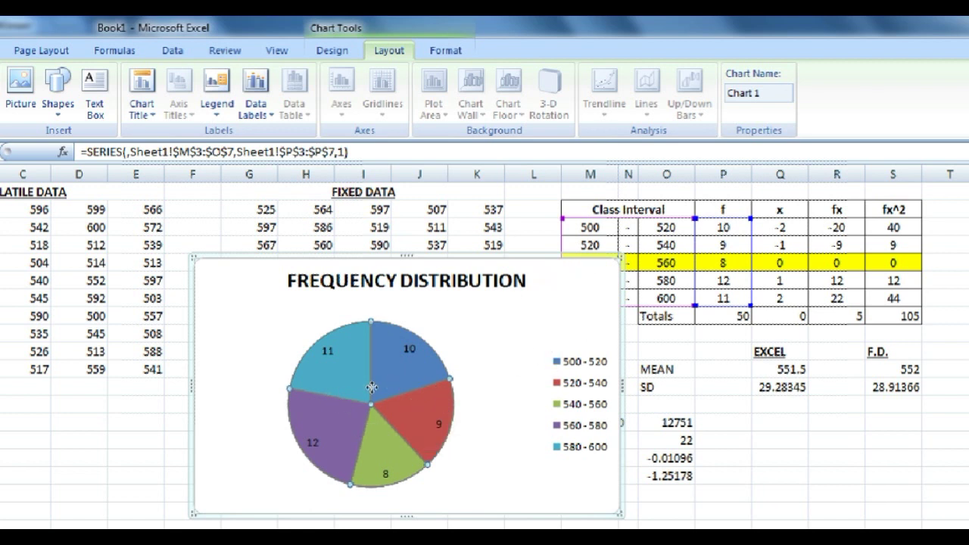
{"action": "left_click_drag", "start_coordinate": [599, 210], "coordinate": [517, 225]}
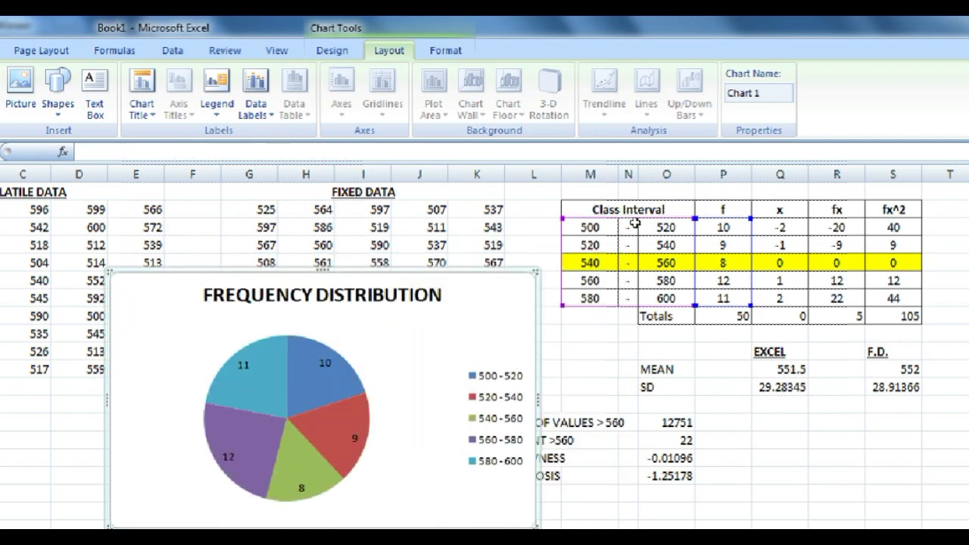